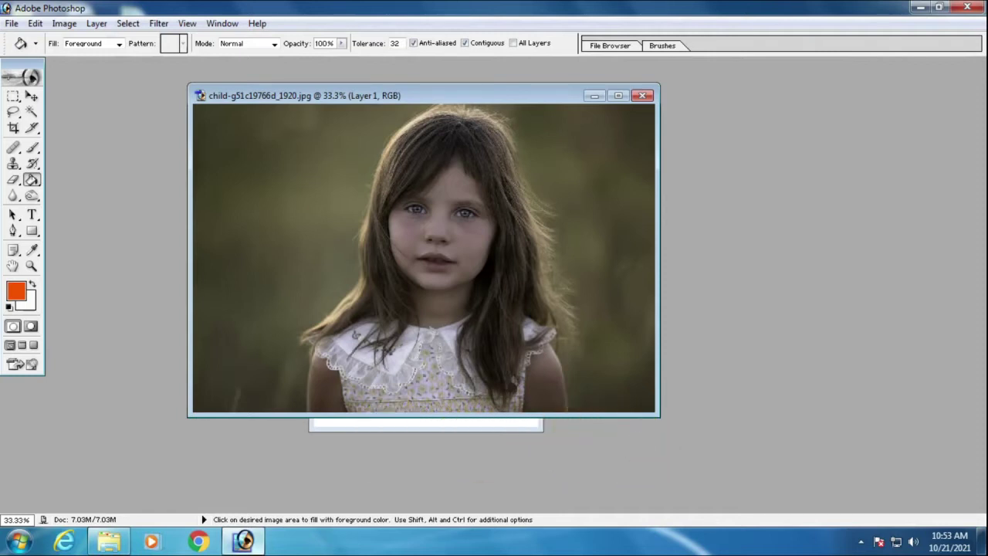
Step: Bring the Untitled-1 passport-action title document forward, select the Move tool, and close it
left_click(362, 427)
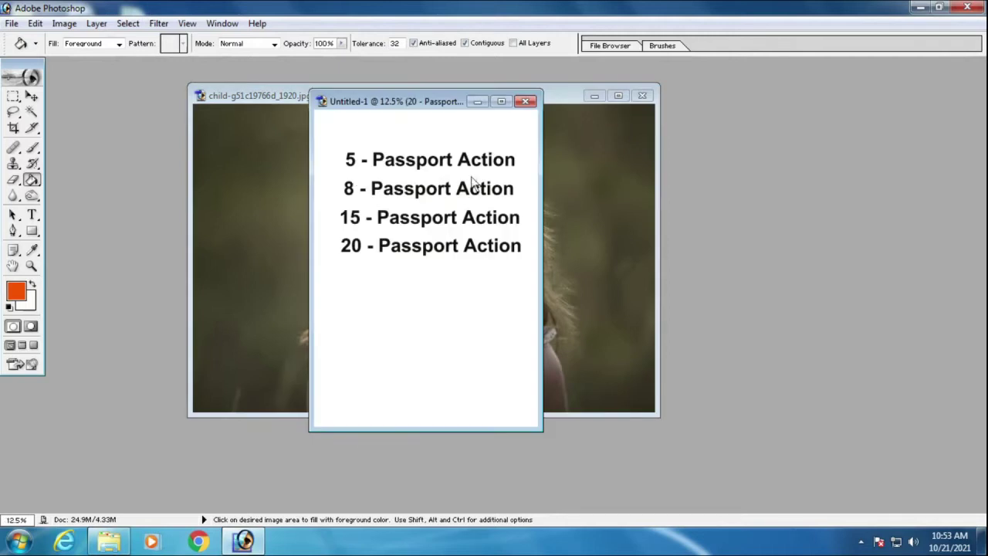
left_click(32, 96)
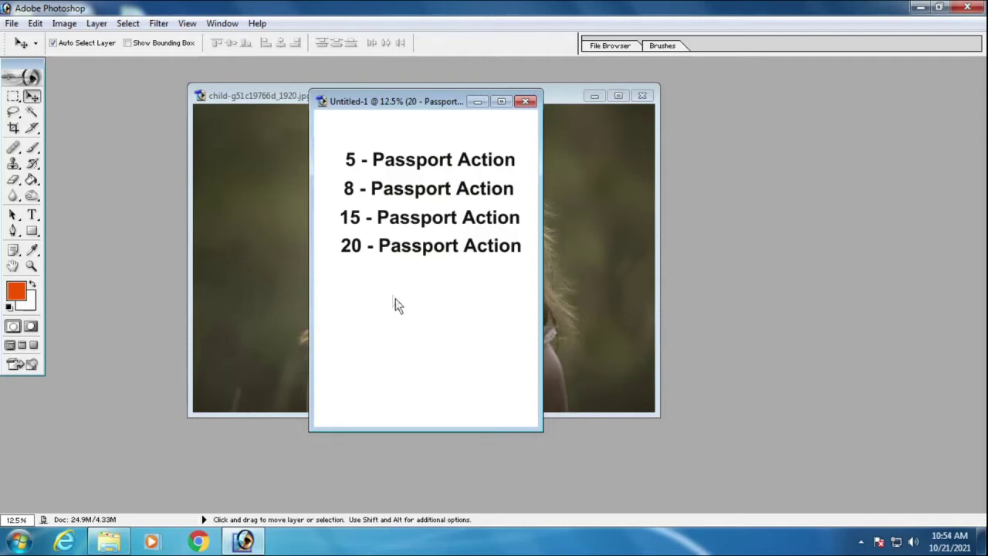
left_click(525, 102)
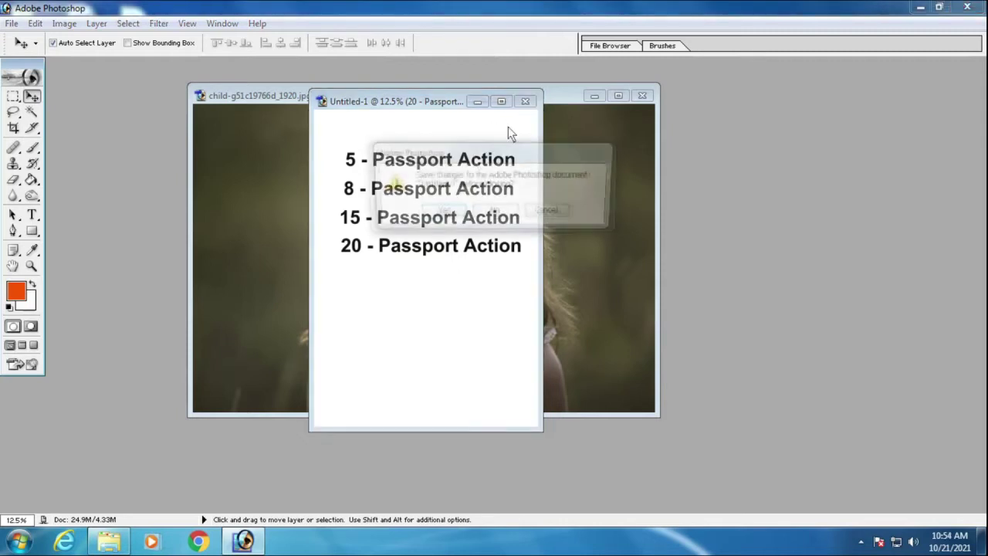
Step: Discard the title document's changes and reposition the child photo window
left_click(498, 212)
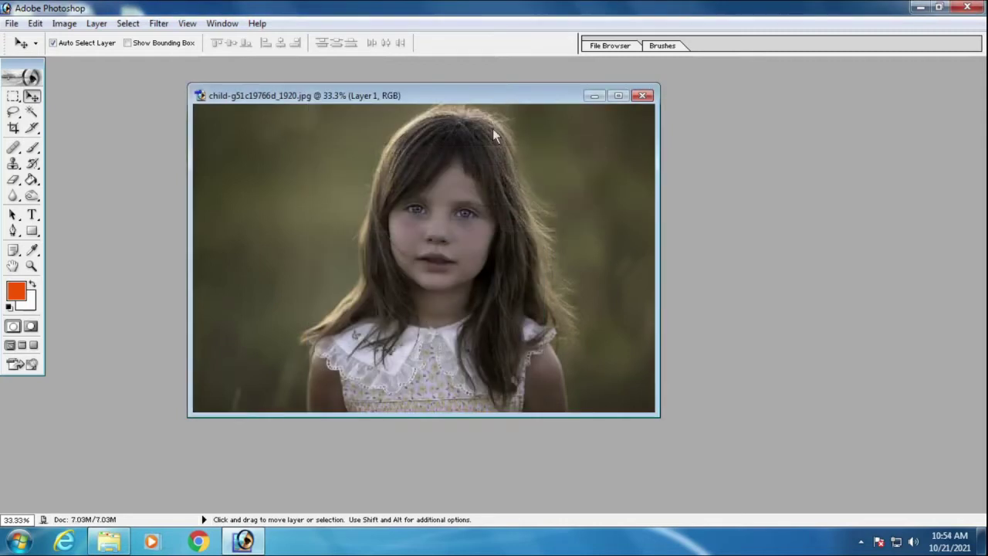
left_click_drag(486, 98, 483, 115)
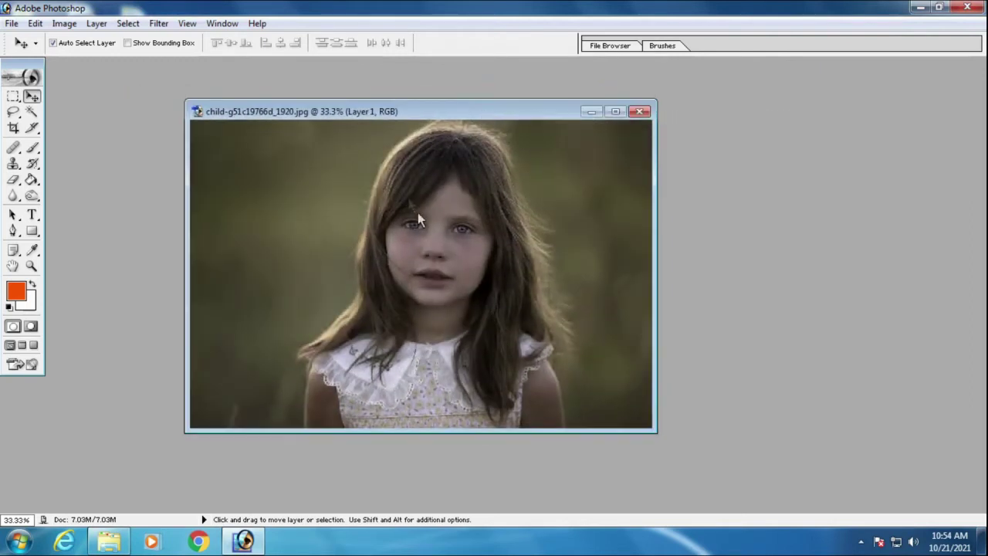
left_click_drag(340, 109, 322, 104)
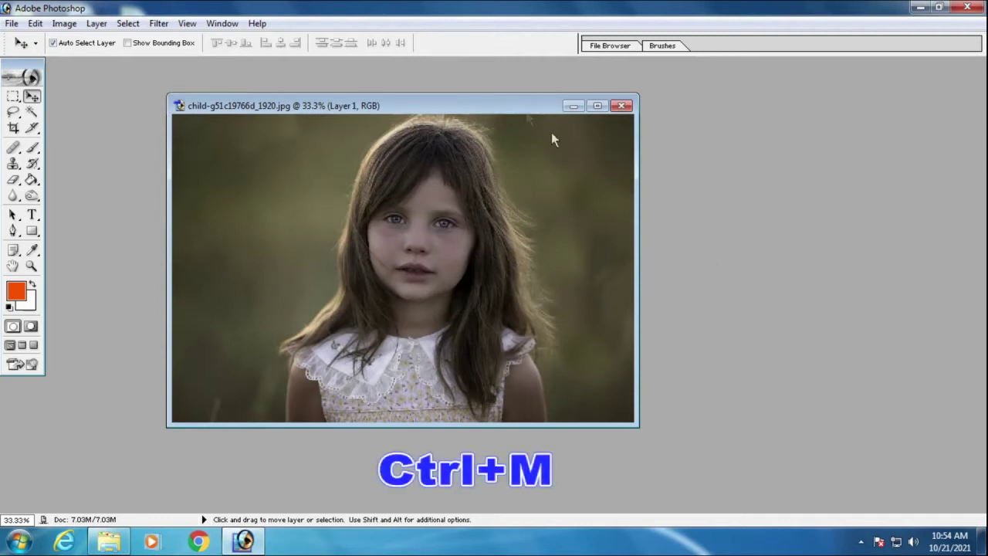
left_click_drag(538, 106, 555, 103)
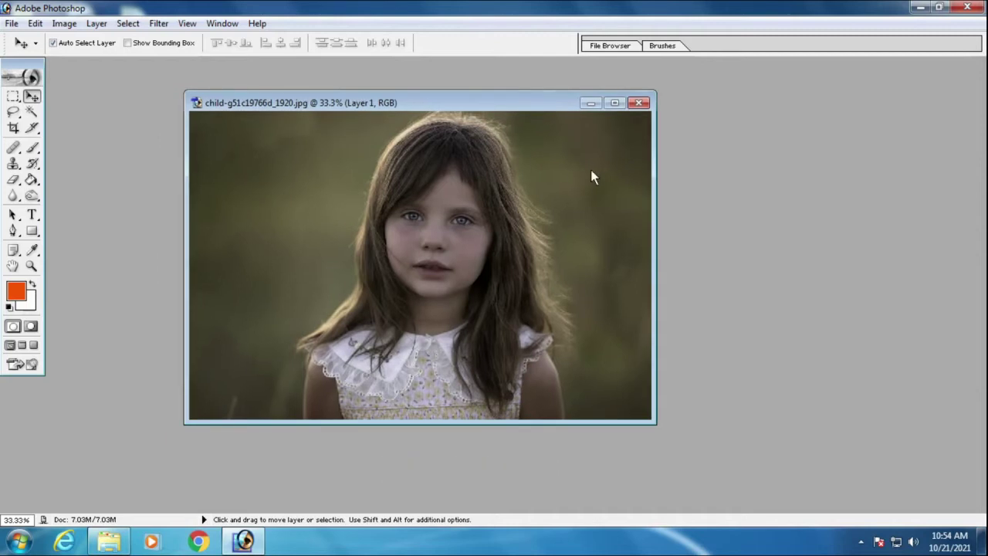
Step: Apply a Curves point lifting input 109 to output 139 to brighten the midtones
key("ctrl+m")
left_click_drag(822, 145, 817, 142)
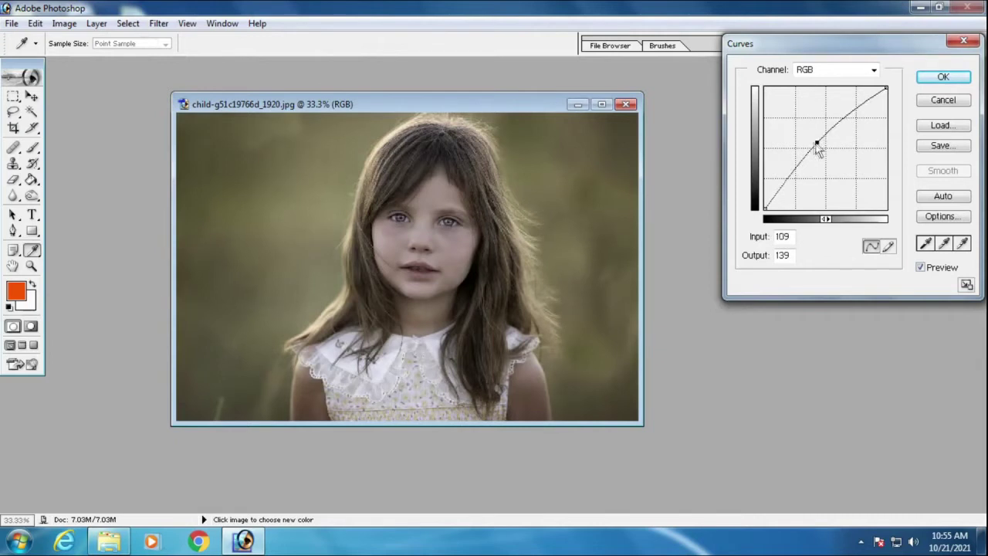
key("Return")
key("v")
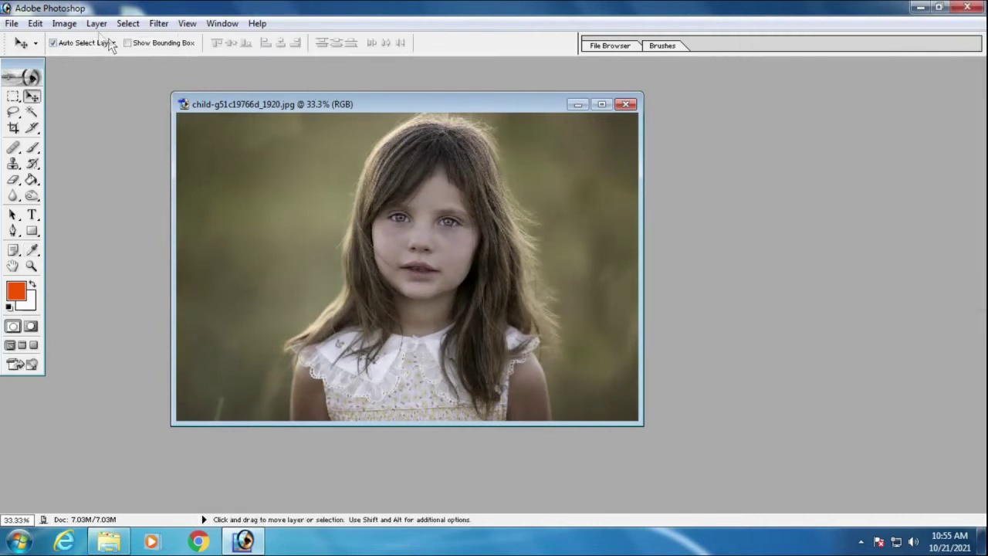
Step: Apply Brightness/Contrast with Brightness +6 and Contrast +17 to the child photo
left_click(67, 25)
mouse_move(97, 61)
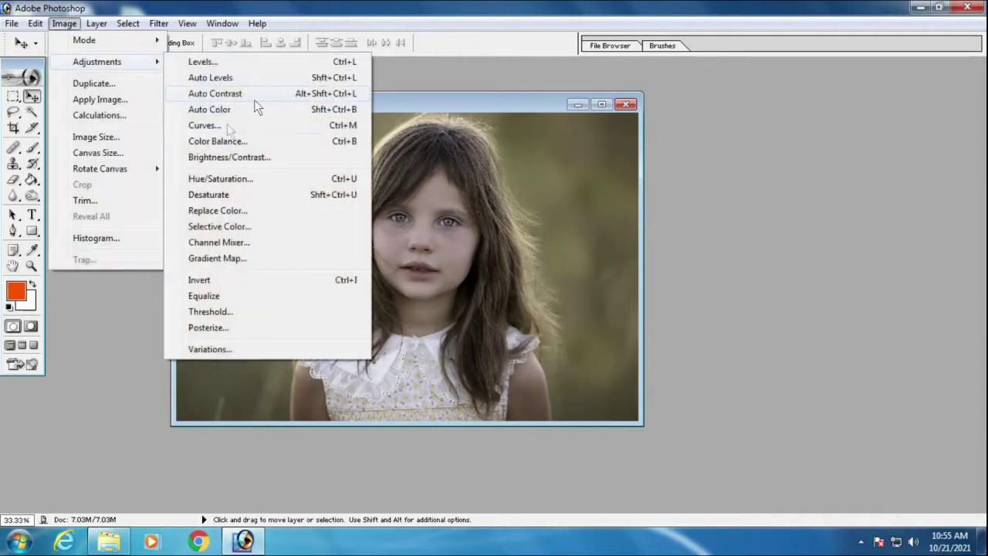
left_click(266, 165)
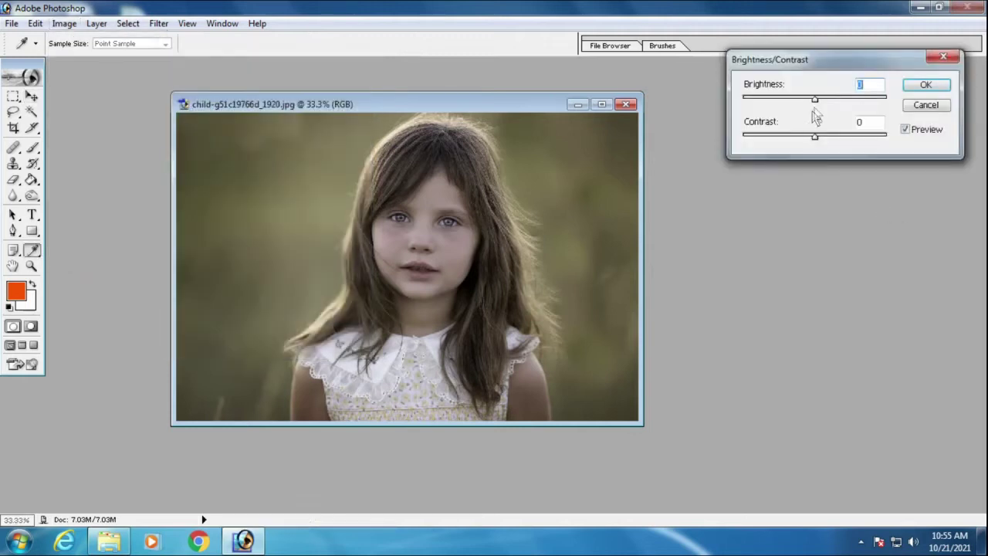
left_click_drag(815, 137, 827, 137)
left_click_drag(816, 99, 820, 100)
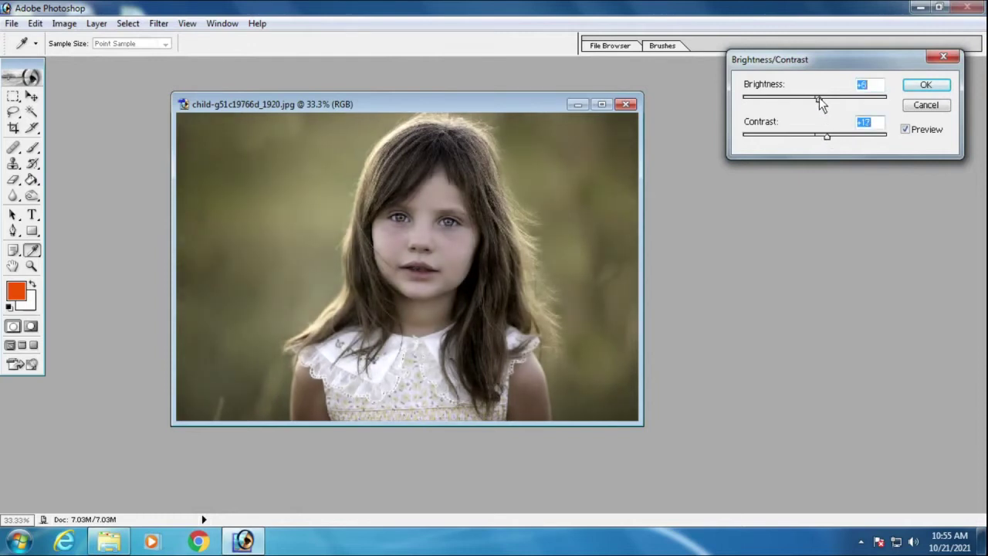
left_click(926, 86)
key("v")
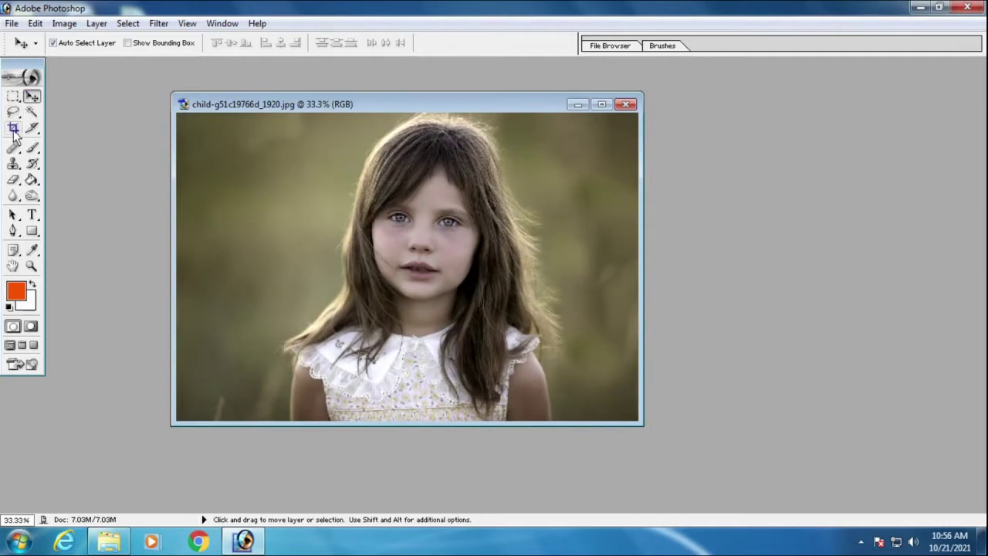
Step: Crop the girl's head and shoulders to 1.3 × 1.5 in at 300 pixels/inch
left_click(14, 130)
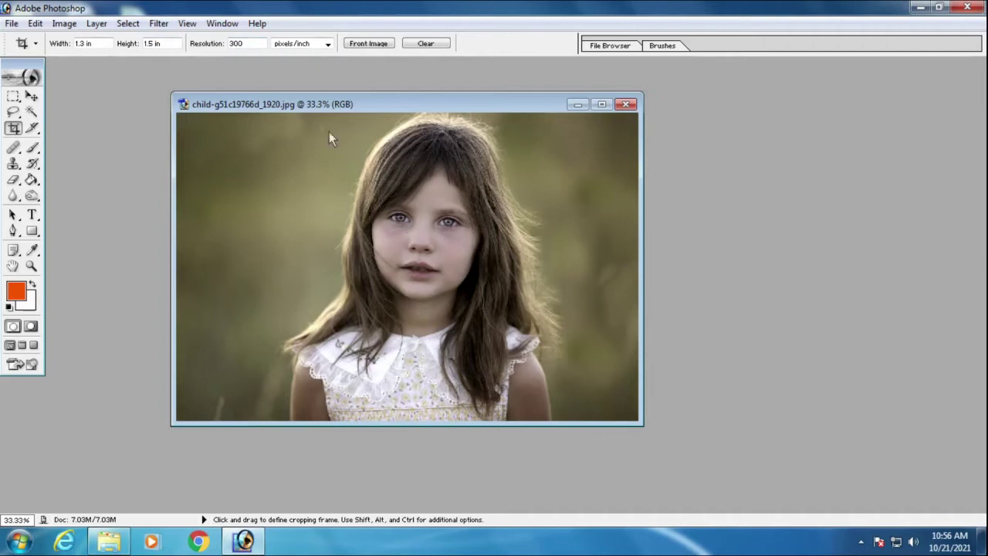
left_click_drag(309, 121, 585, 408)
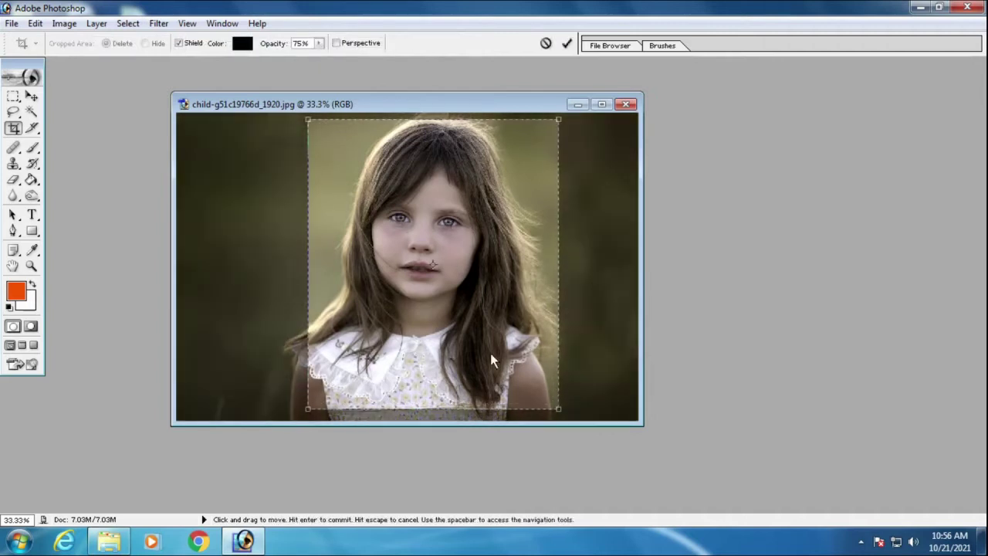
left_click_drag(489, 355, 483, 366)
key("Right")
key("Right")
key("Up")
key("Up")
key("Up")
key("Up")
key("Up")
key("Up")
key("Up")
key("Up")
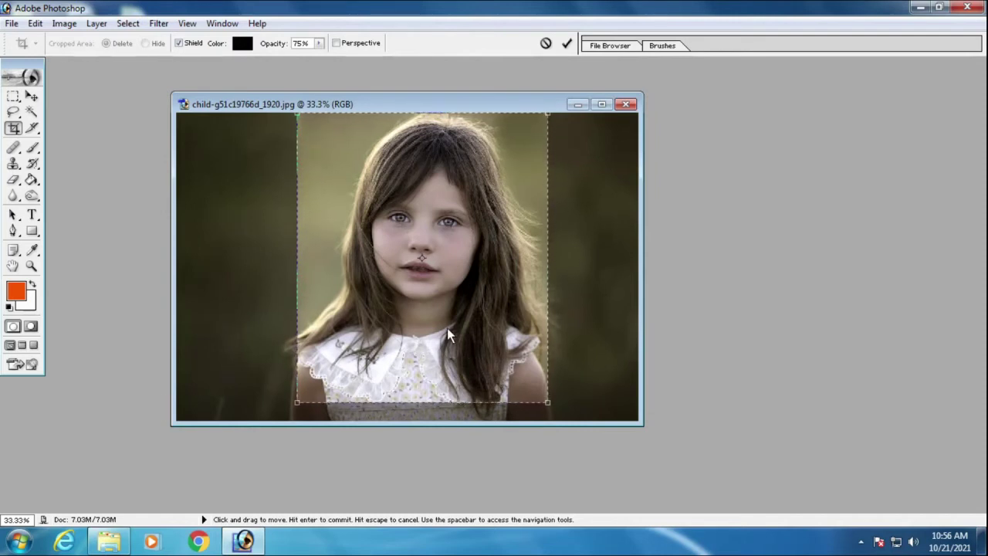
key("Return")
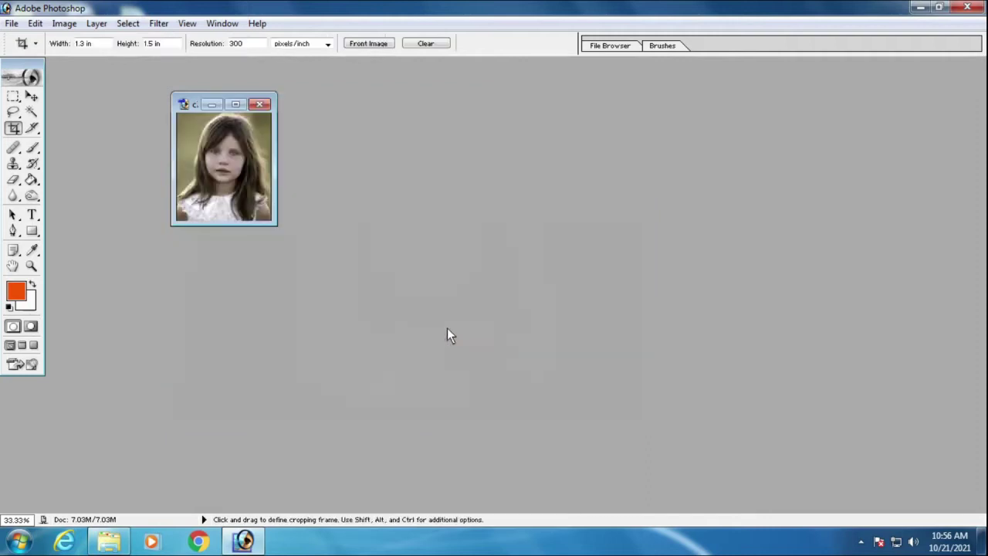
Step: Maximize and zoom in on the cropped photo, then select the whole image
left_click(237, 105)
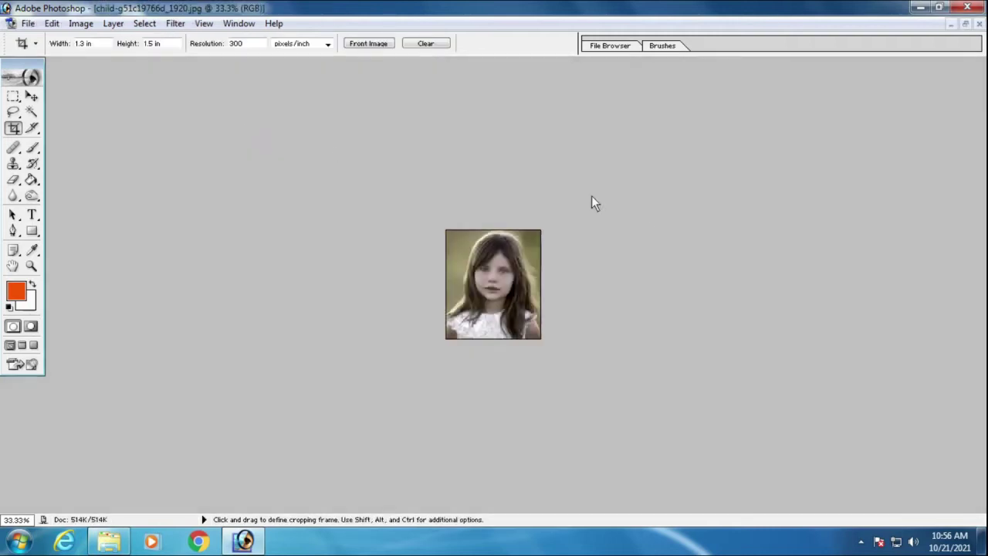
scroll(731, 223, "up", 2)
scroll(729, 225, "up", 2)
scroll(727, 226, "up", 2)
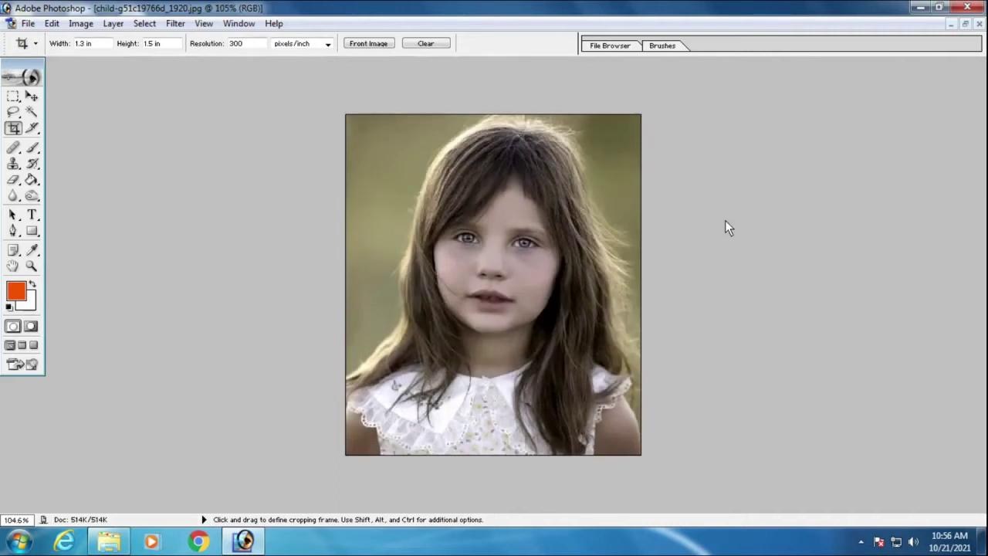
scroll(724, 227, "up", 1)
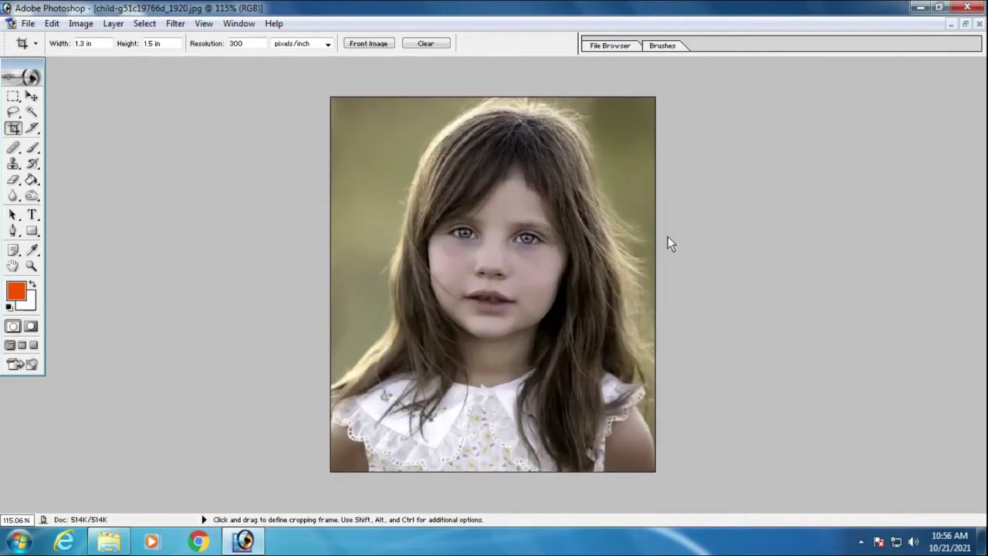
key("ctrl+a")
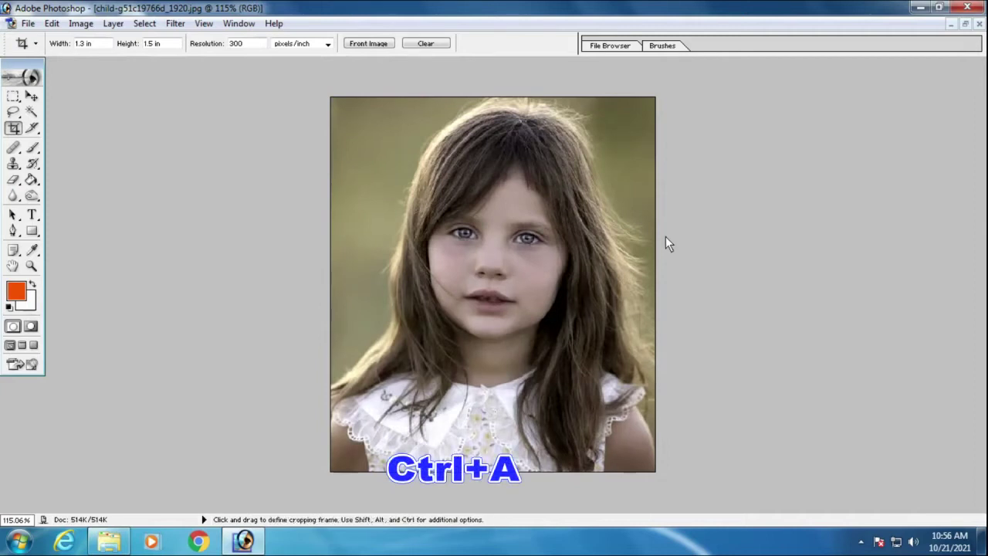
key("ctrl+a")
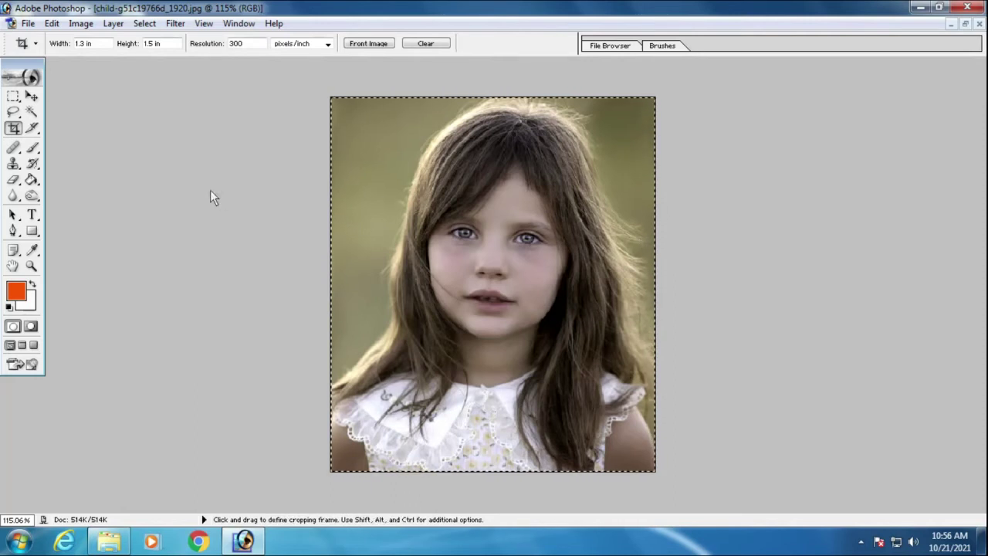
Step: Stroke the selection with a 5 px black border centred on the edge
left_click(52, 24)
left_click(81, 272)
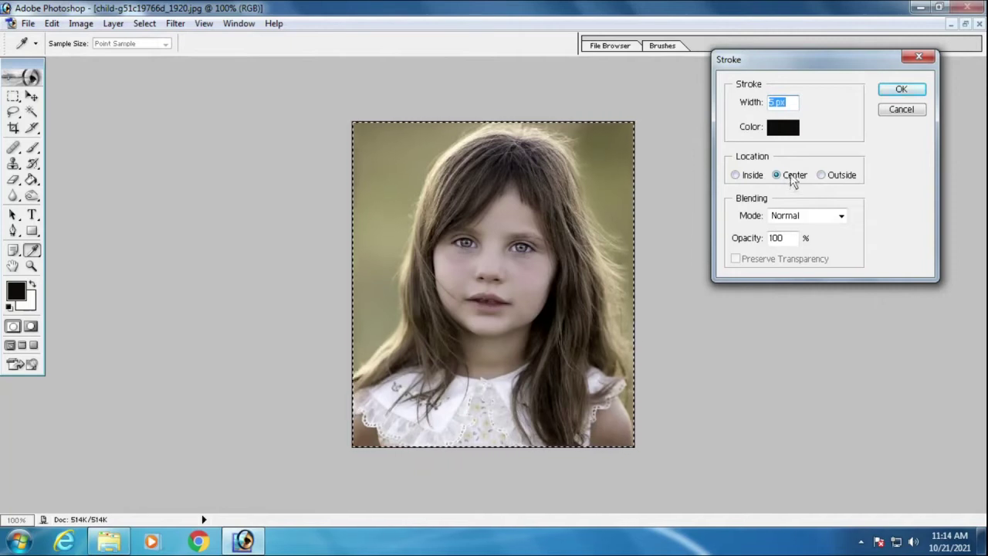
left_click(896, 91)
key("c")
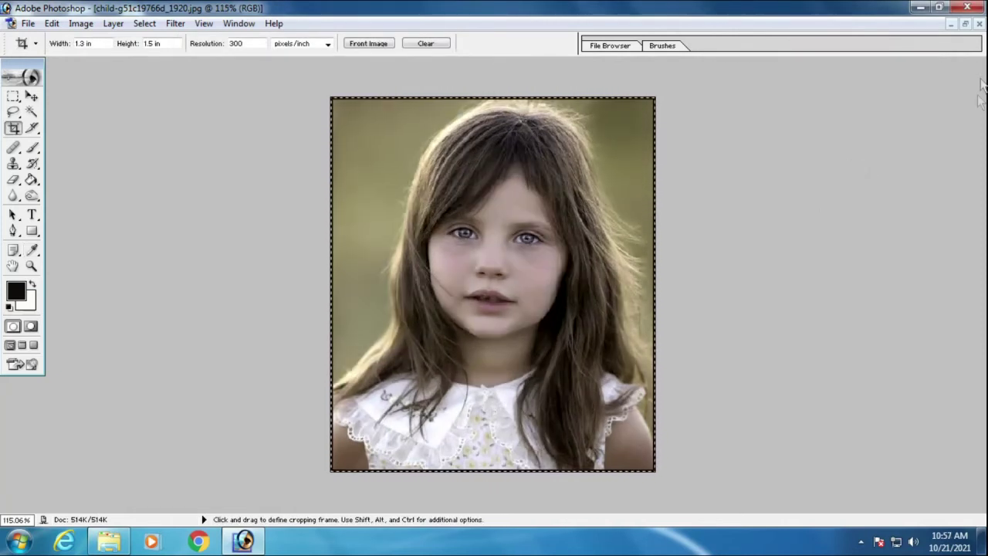
Step: Restore the photo to a floating window fitted on screen and copy the bordered photo
left_click(965, 25)
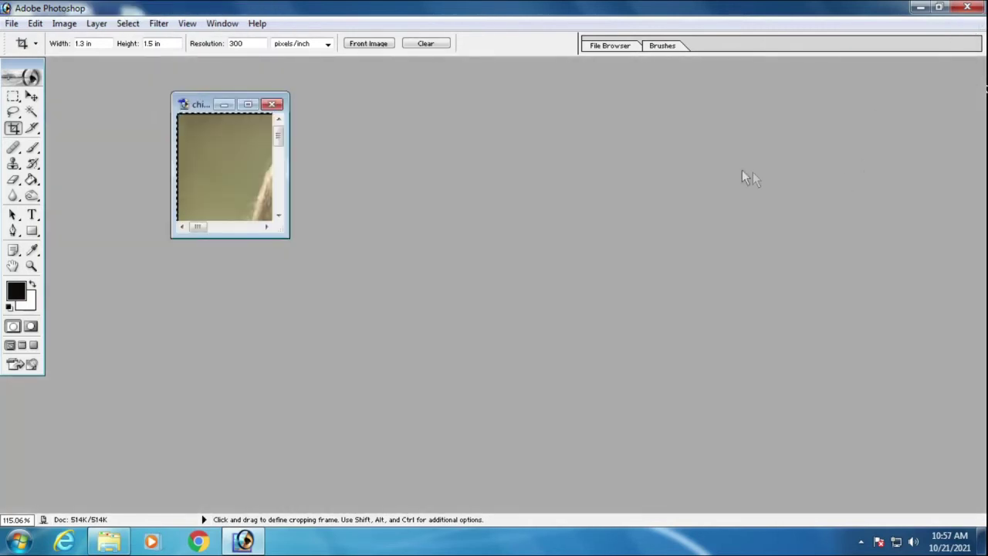
key("ctrl+0")
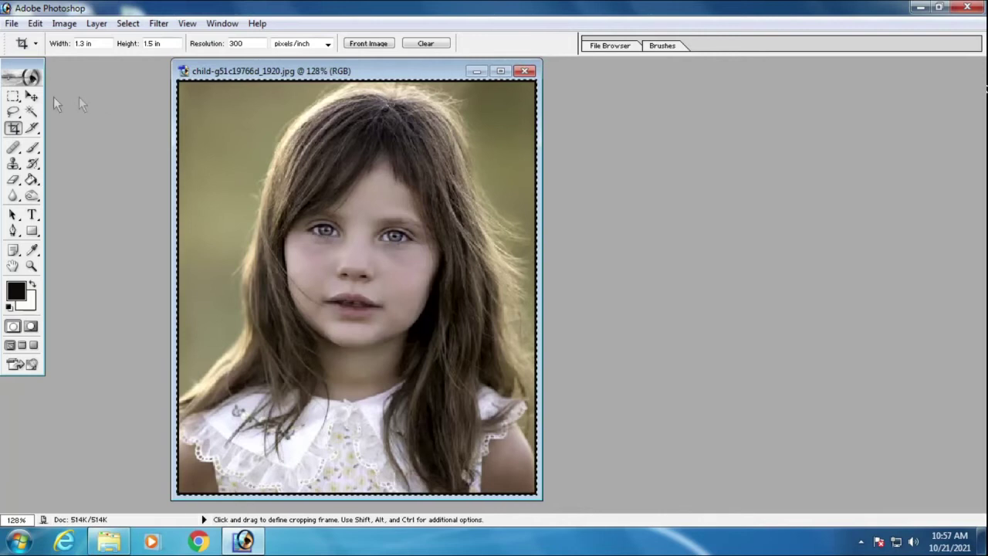
left_click(32, 95)
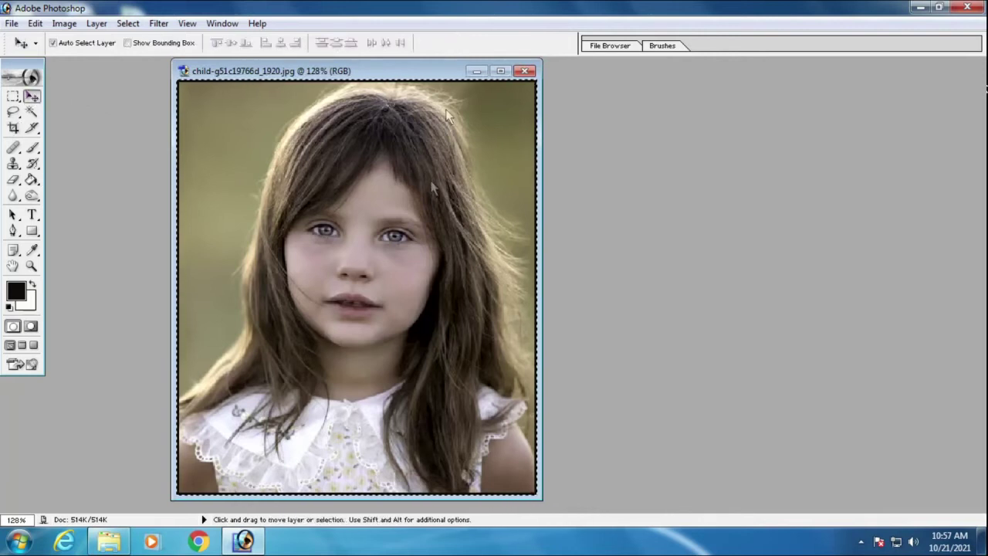
left_click_drag(413, 74, 392, 73)
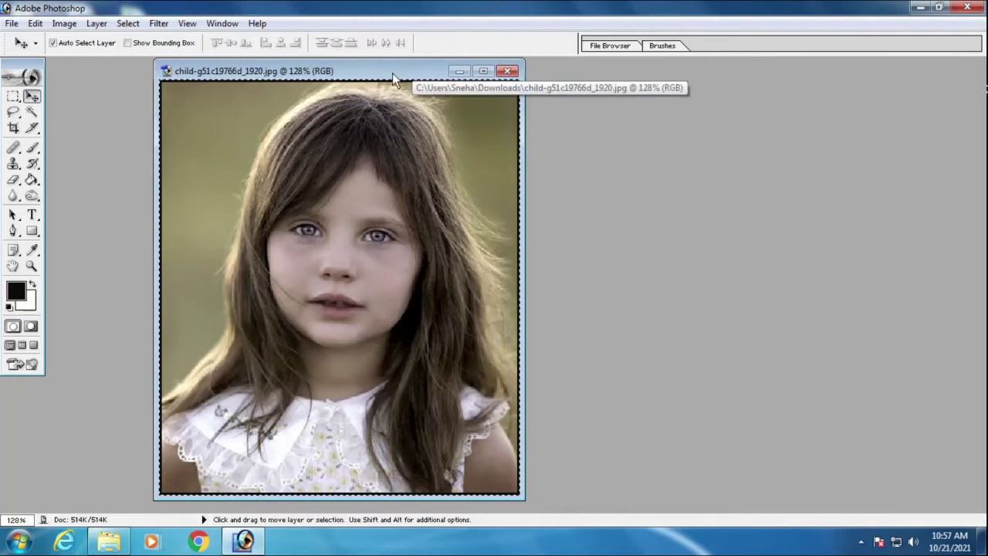
key("ctrl+c")
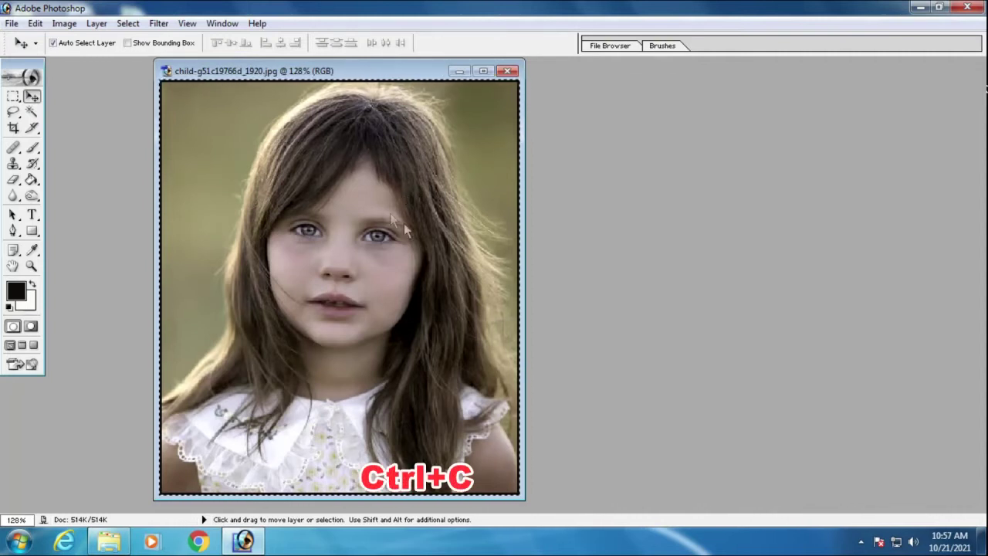
Step: Open the Actions palette from the Window menu and reposition it slightly up-right
left_click(222, 23)
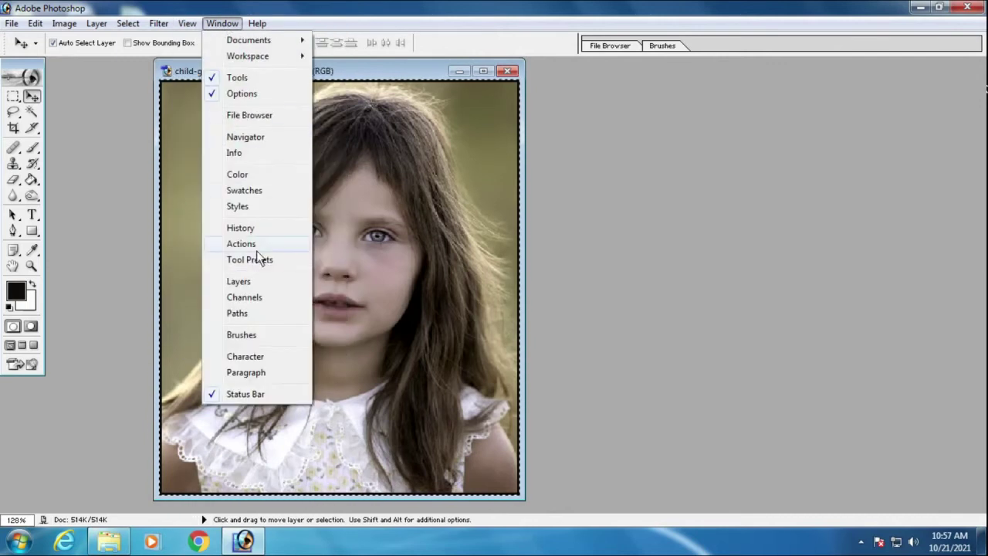
left_click(241, 243)
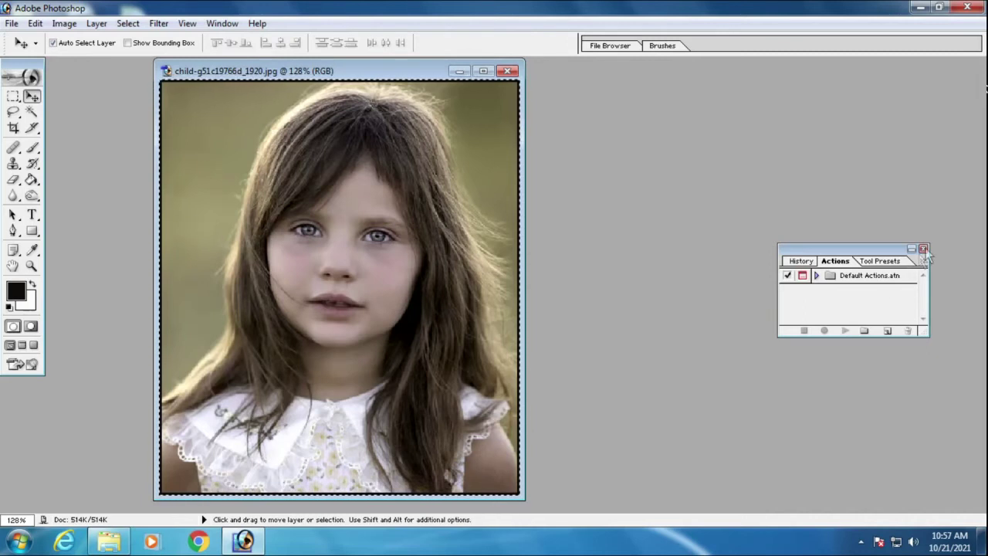
key("F9")
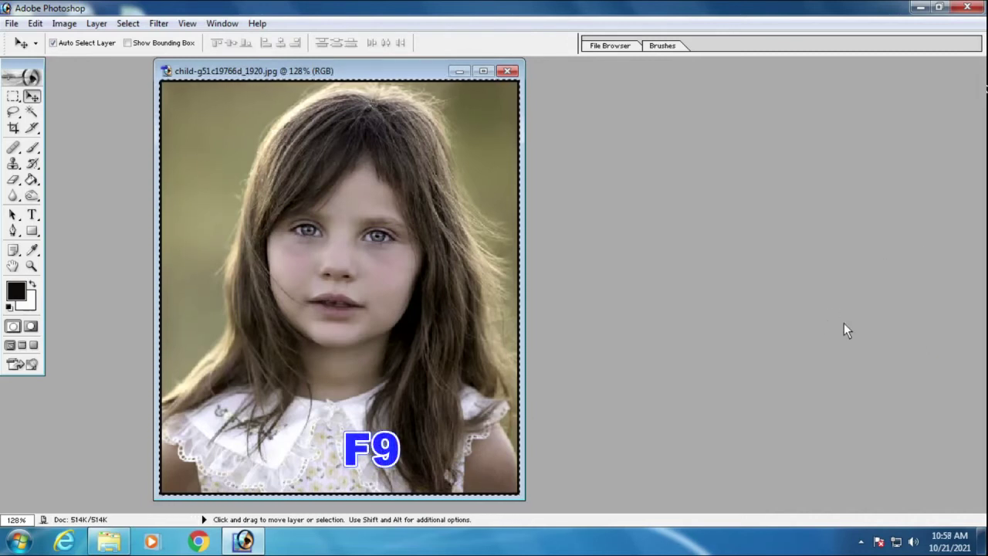
key("F9")
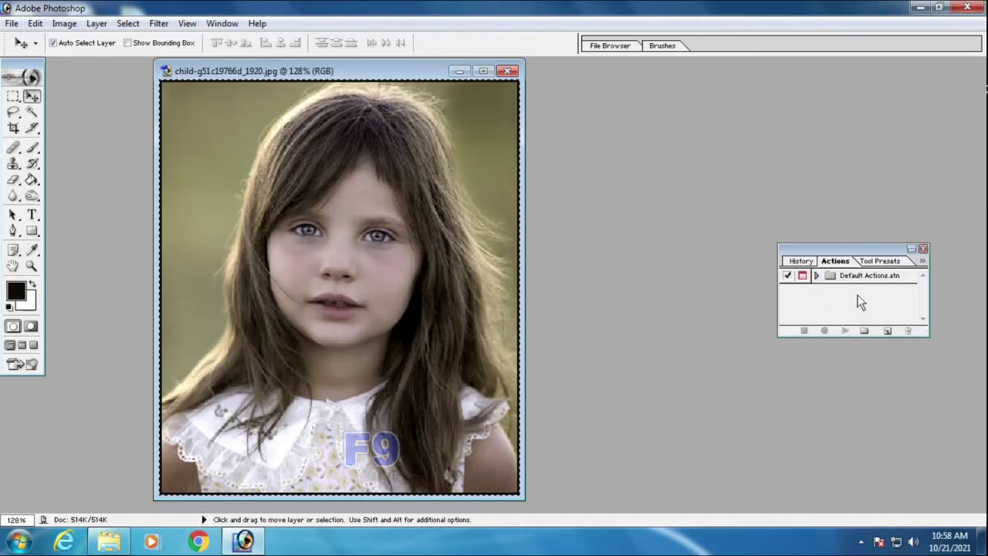
mouse_move(852, 252)
left_mouse_down()
mouse_move(877, 245)
mouse_move(863, 243)
left_mouse_up()
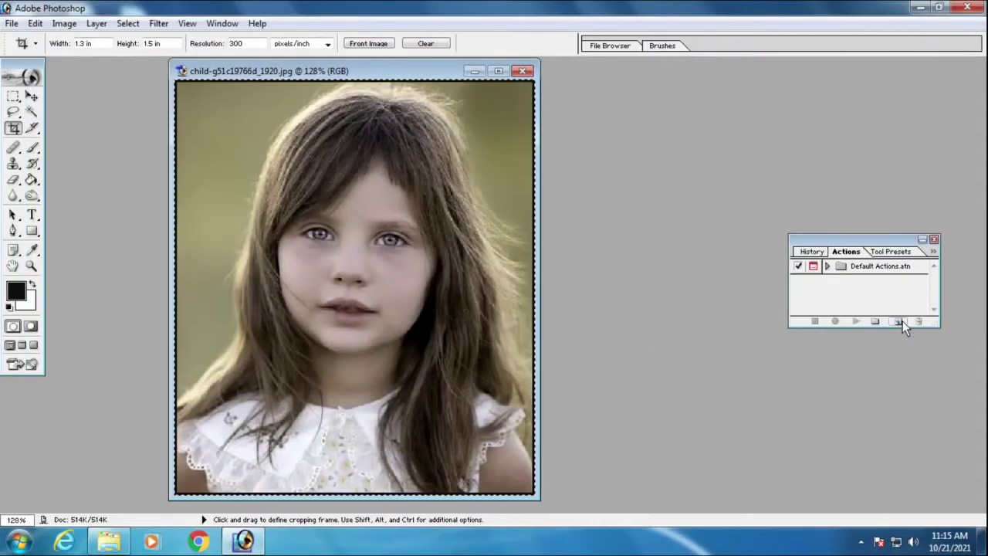
Step: Create an action named '5 Passport' with function key F7 and start recording
left_click(900, 322)
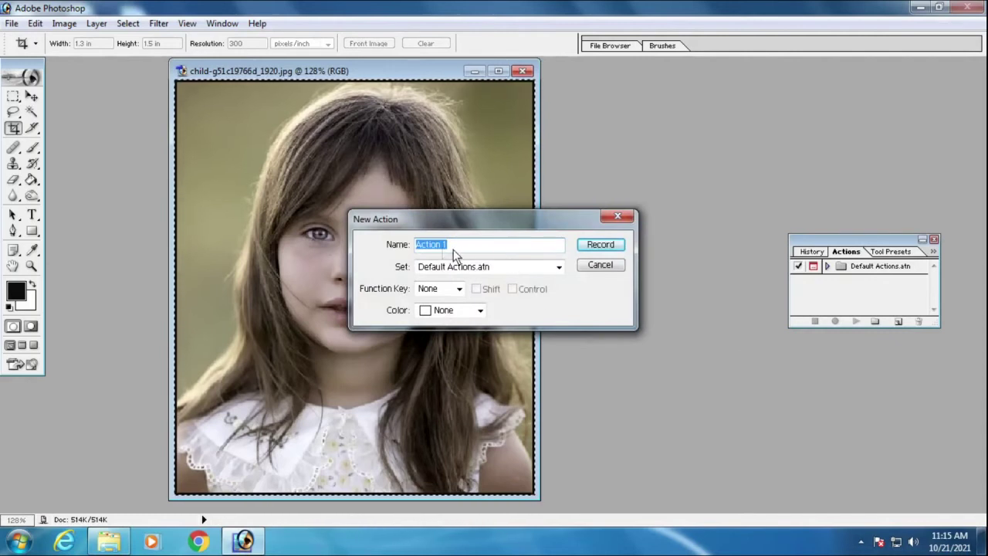
left_click(514, 247)
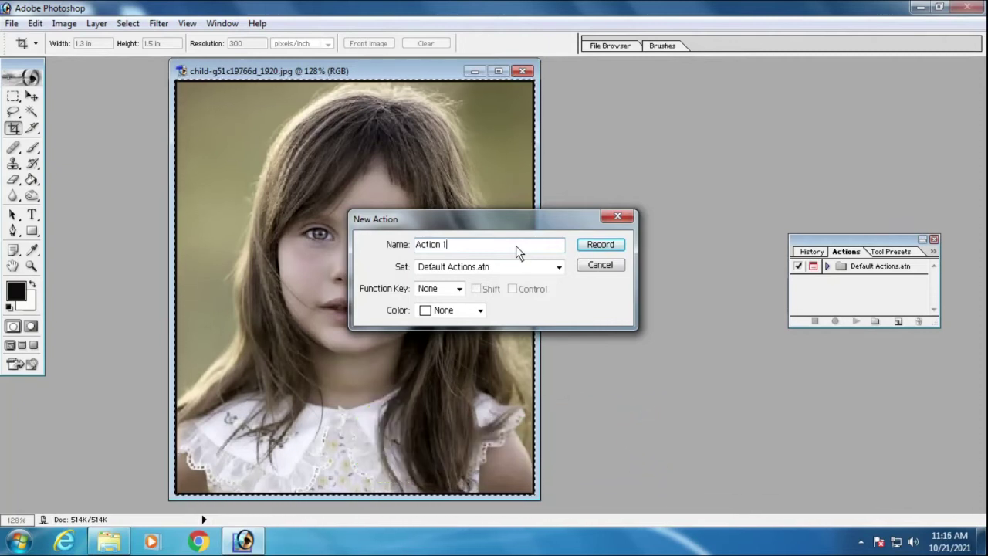
key("BackSpace")
key("BackSpace")
key("BackSpace")
key("BackSpace")
key("BackSpace")
key("BackSpace")
key("BackSpace")
key("BackSpace")
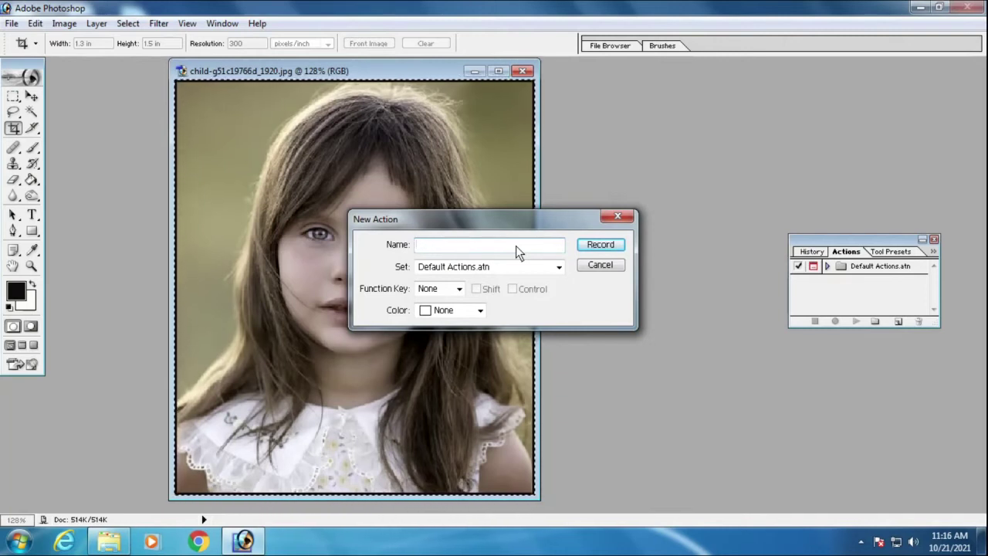
type("5 Passport")
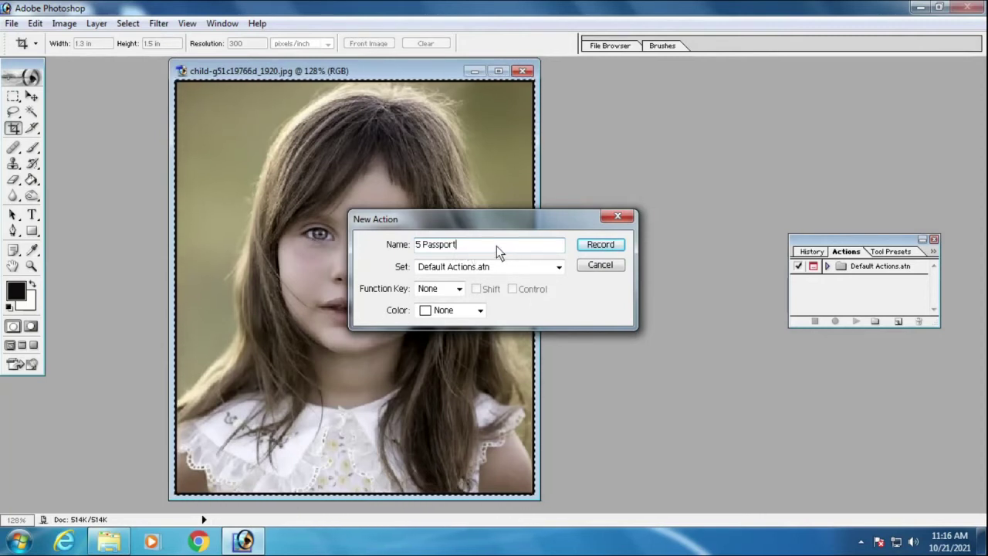
left_click(459, 289)
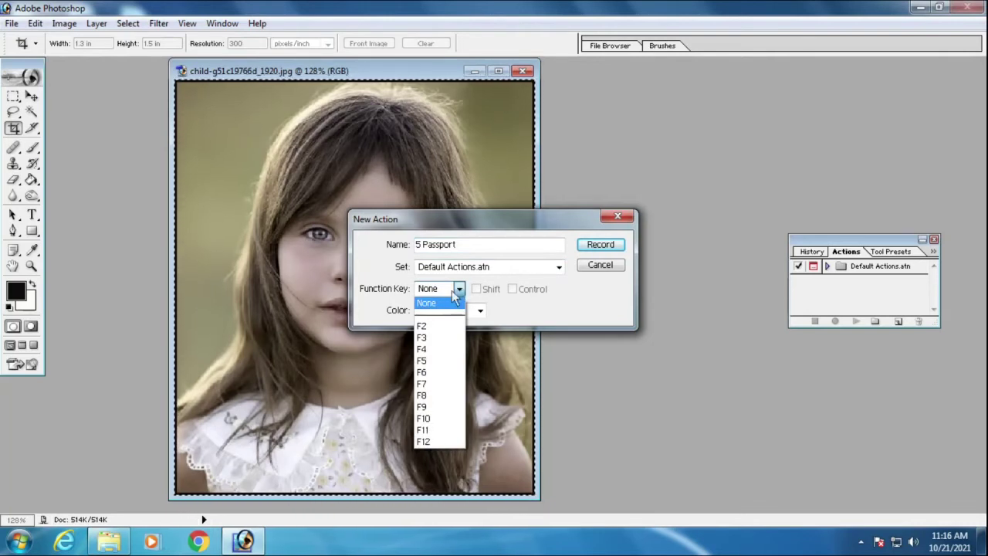
left_click(438, 384)
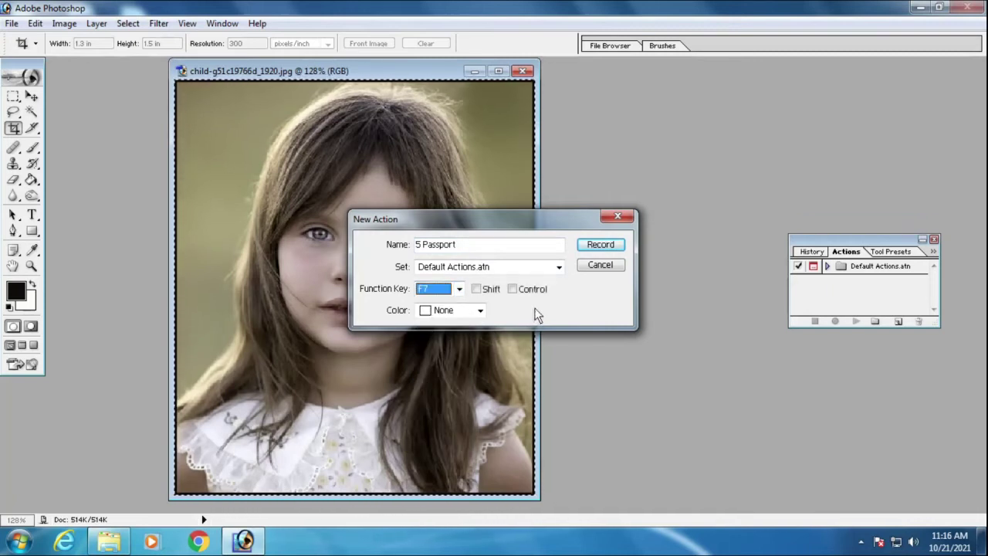
left_click(591, 248)
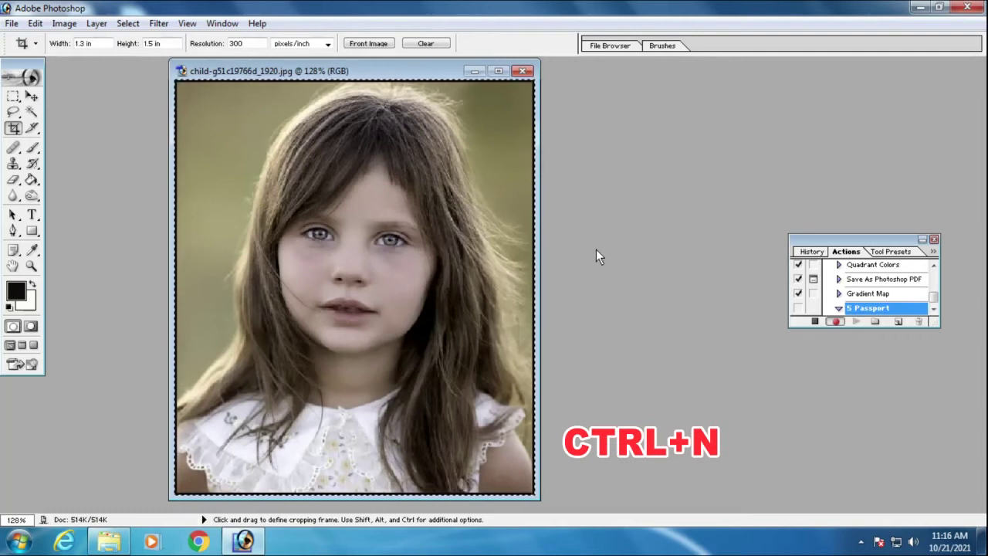
Step: Create a new A4 document (210 × 297 mm, 300 ppi) positioned beside the photo
key("ctrl+n")
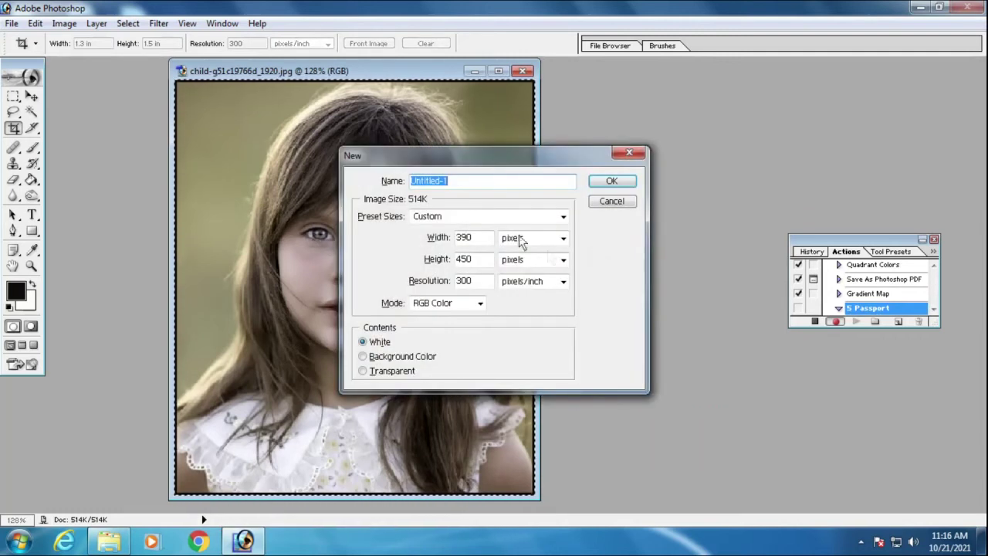
left_click(561, 217)
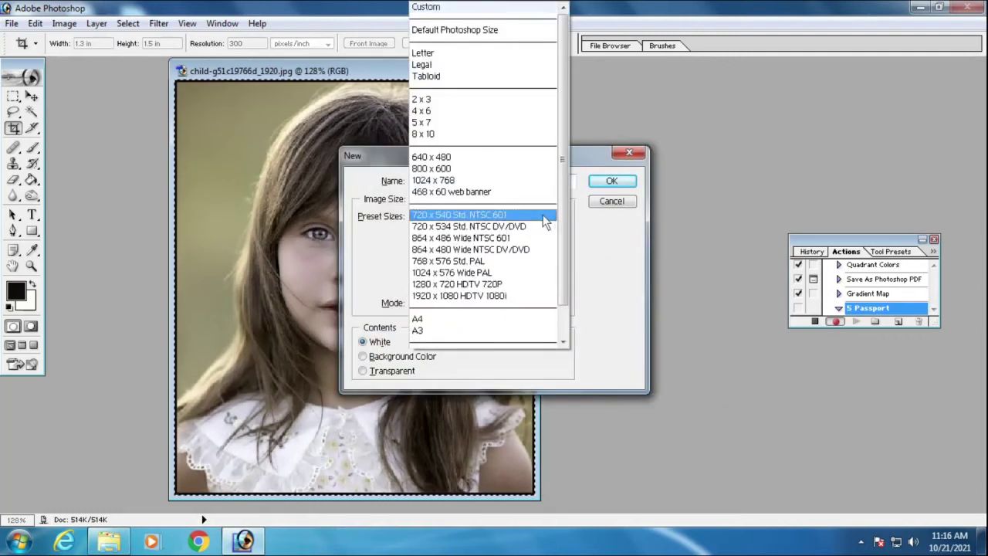
left_click(438, 318)
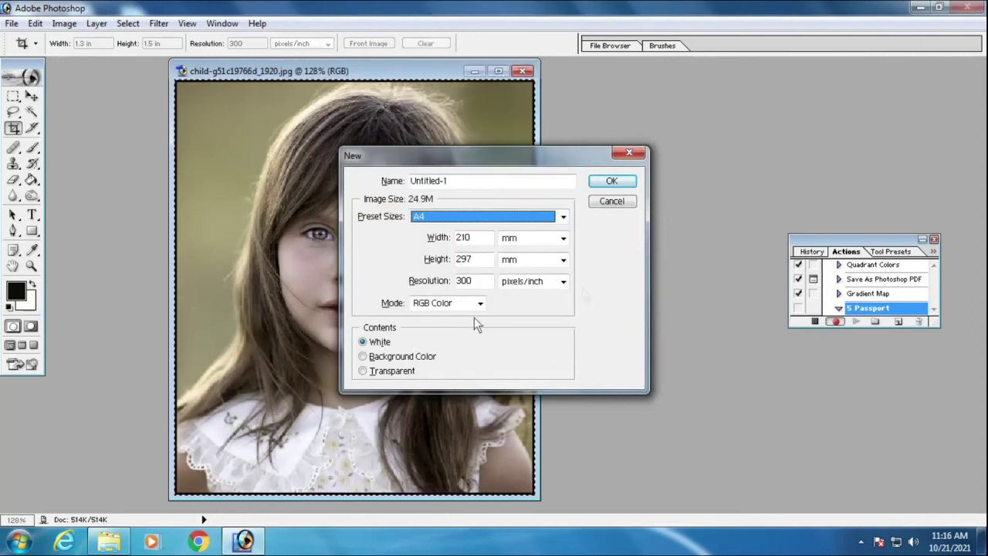
left_click(610, 185)
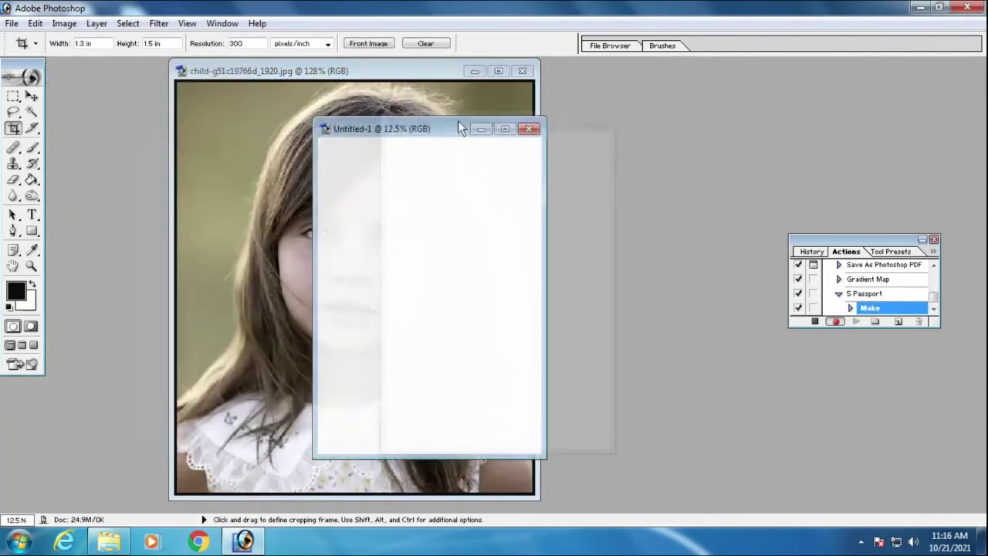
left_click_drag(146, 77, 544, 123)
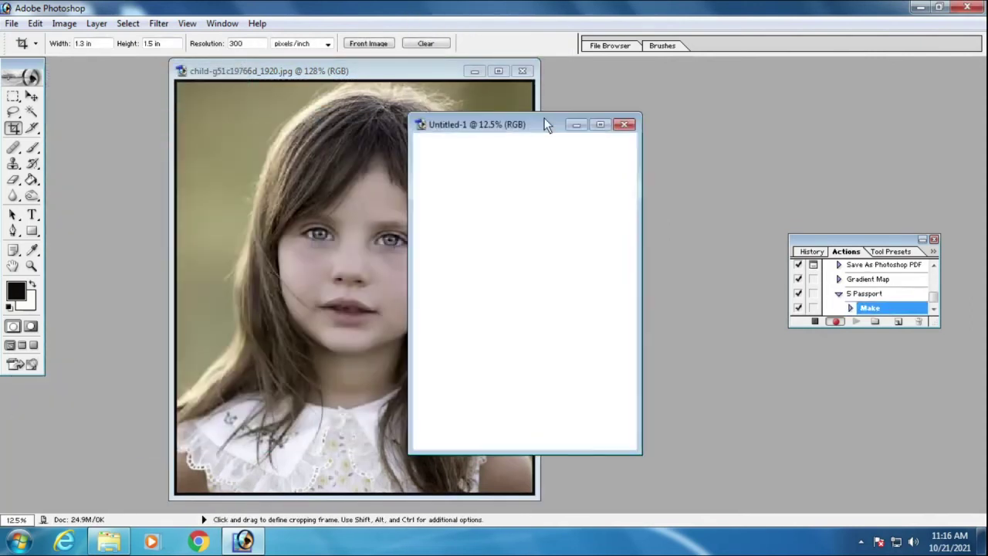
left_click(33, 96)
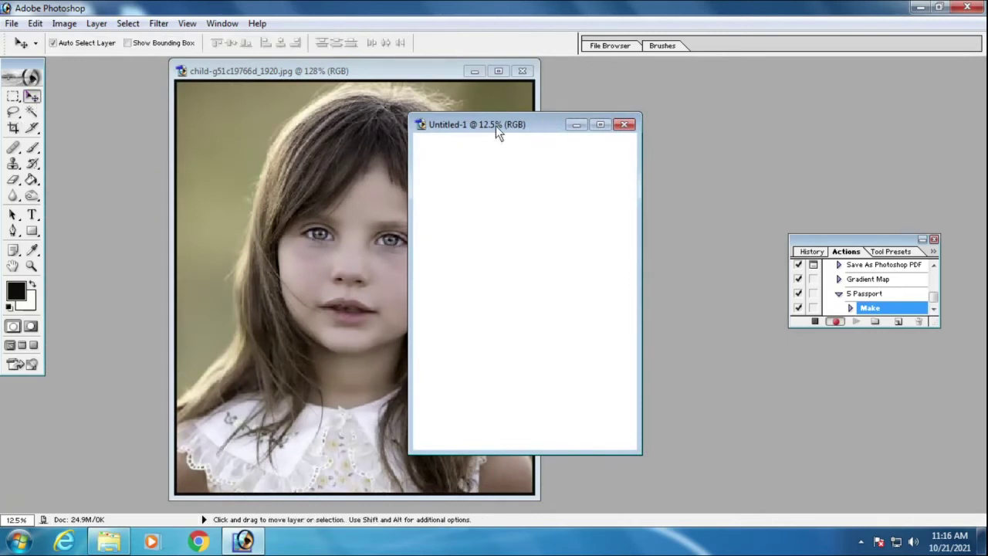
left_click_drag(495, 126, 481, 128)
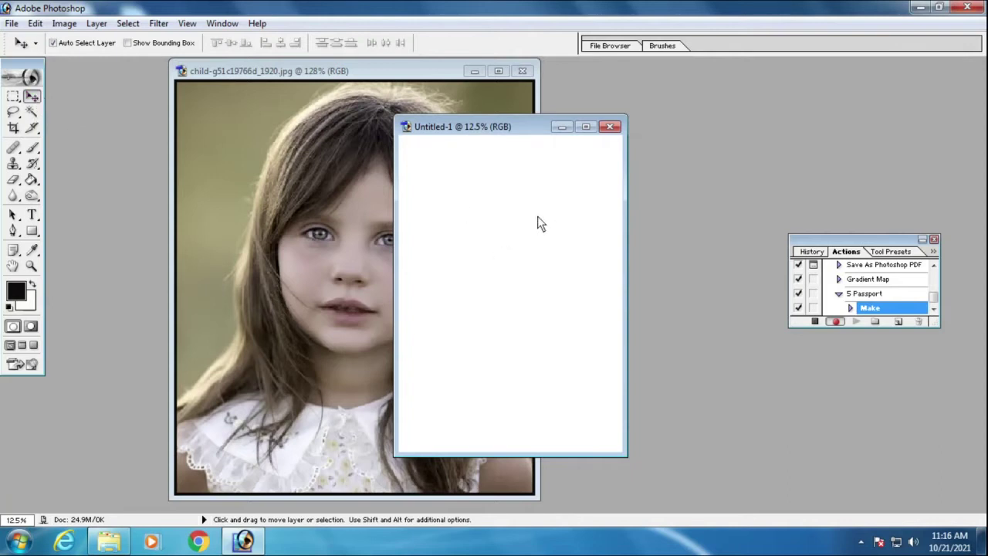
Step: Paste the photo onto the A4 page, rotate it 90° clockwise, and place it top-left
key("ctrl+v")
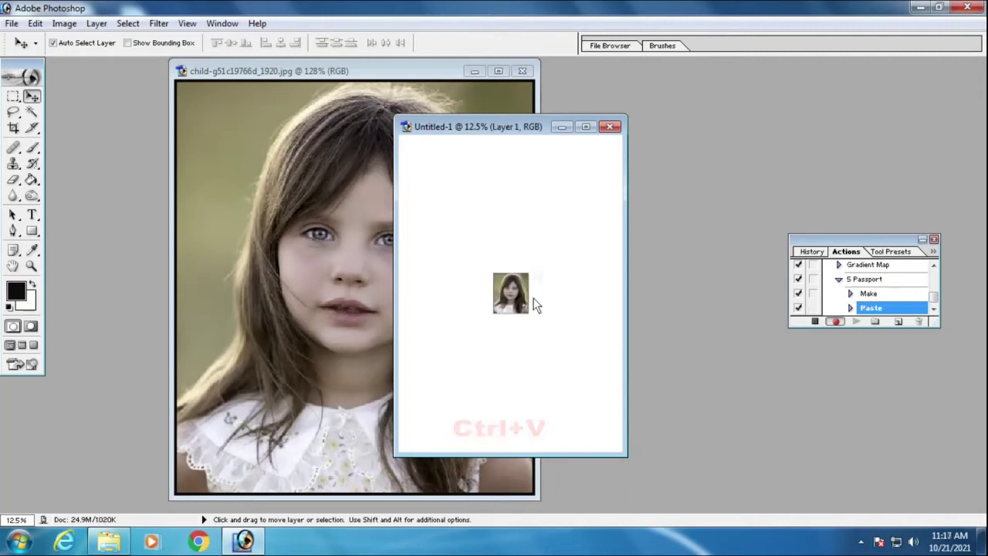
left_click_drag(517, 297, 445, 174)
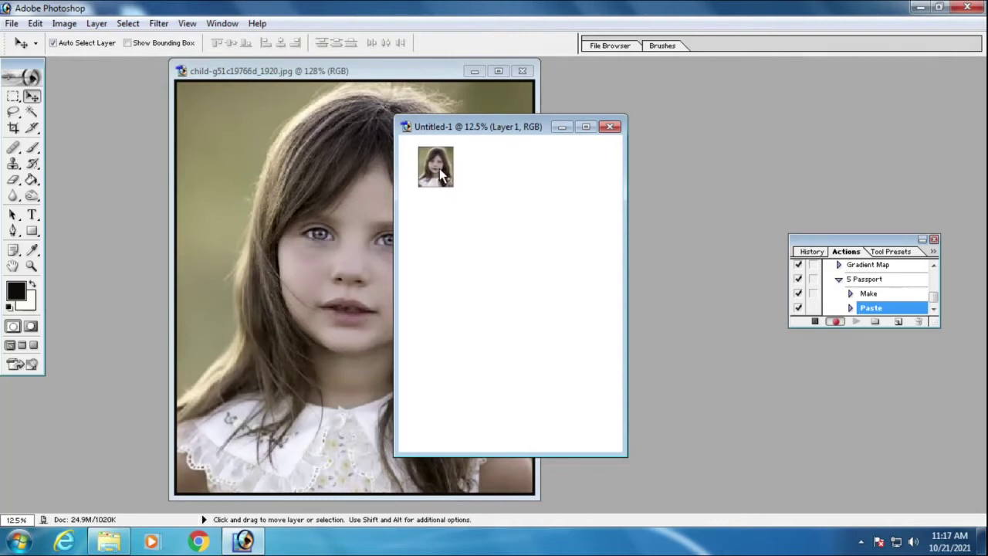
key("ctrl+t")
right_click(437, 168)
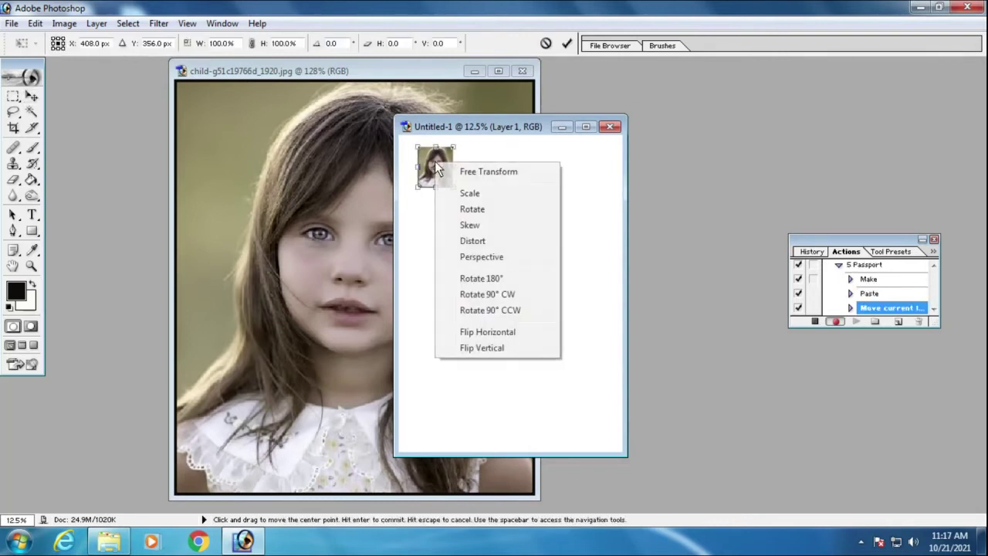
left_click(487, 294)
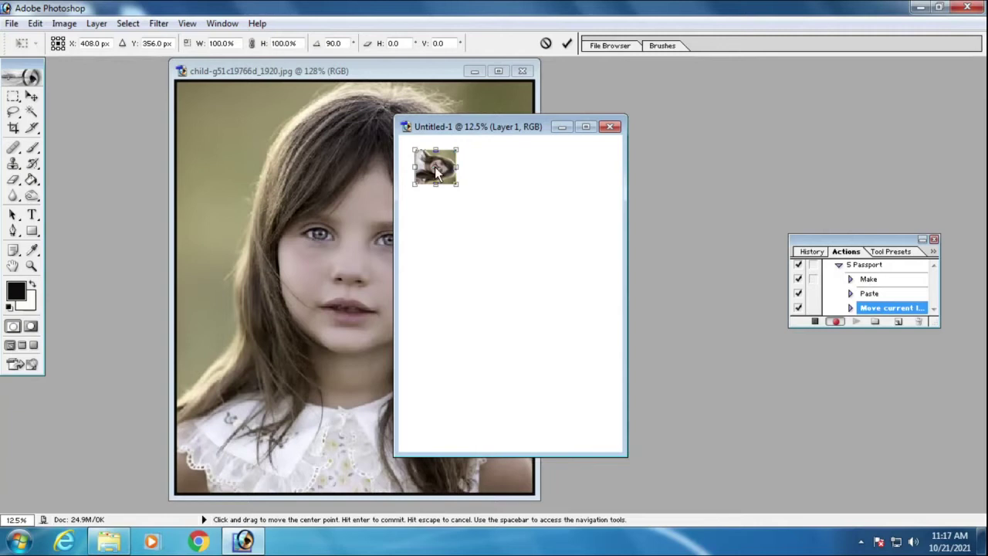
key("Return")
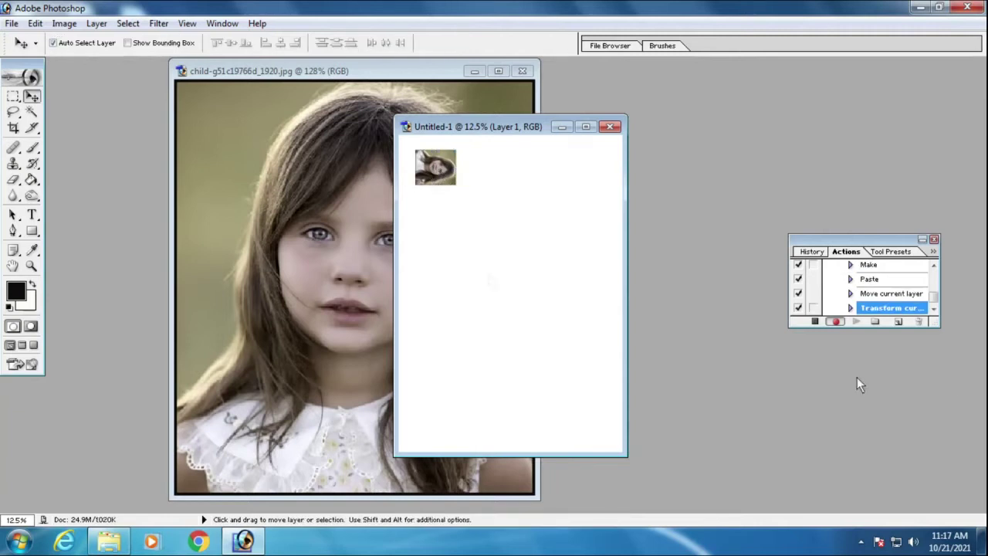
mouse_move(936, 298)
left_mouse_down()
mouse_move(935, 283)
mouse_move(937, 303)
left_mouse_up()
left_click_drag(440, 165, 434, 159)
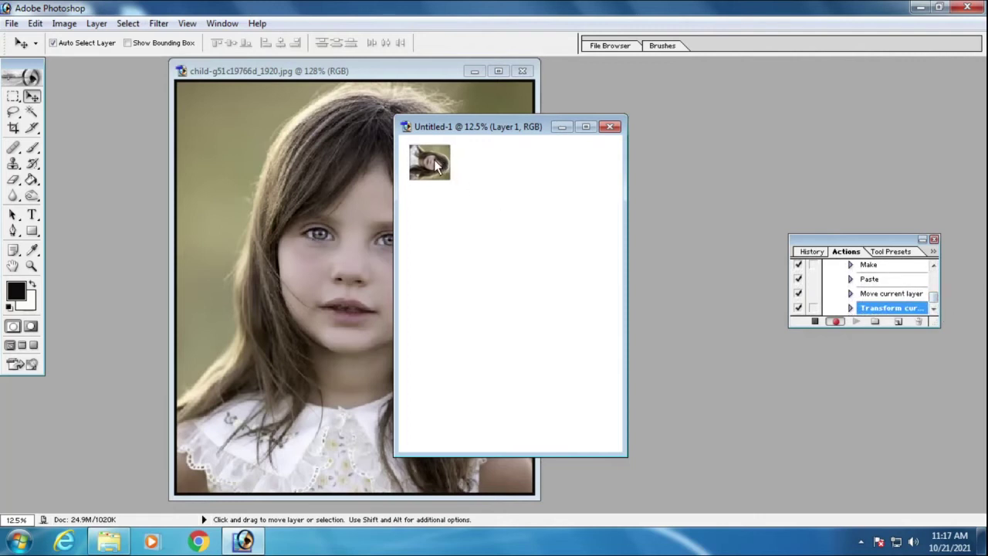
Step: Duplicate the rotated photo and shift each copy right to form a top row of five
key("Left")
key("Left")
key("Left")
key("Left")
key("Left")
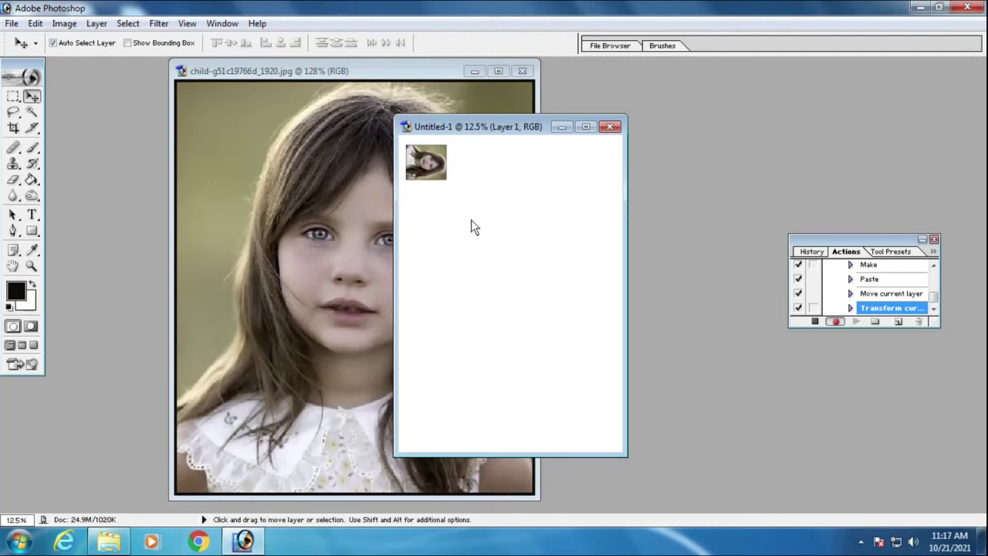
key("Right")
key("alt+Right")
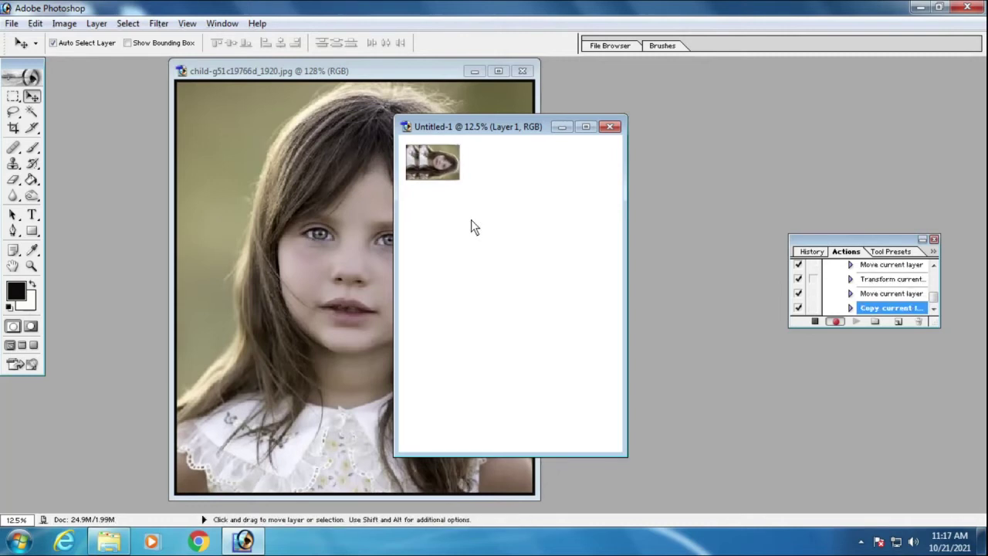
key("alt+Right")
key("alt+Right")
key("alt+Right")
key("alt+Right")
key("alt+Right")
key("alt+Right")
key("alt+Right")
key("shift+Right")
key("shift+Right")
key("shift+Right")
key("shift+Right")
key("shift+Right")
key("shift+Right")
key("shift+Right")
key("shift+Right")
key("shift+Right")
key("shift+Right")
key("shift+Right")
key("shift+Right")
key("ctrl+j")
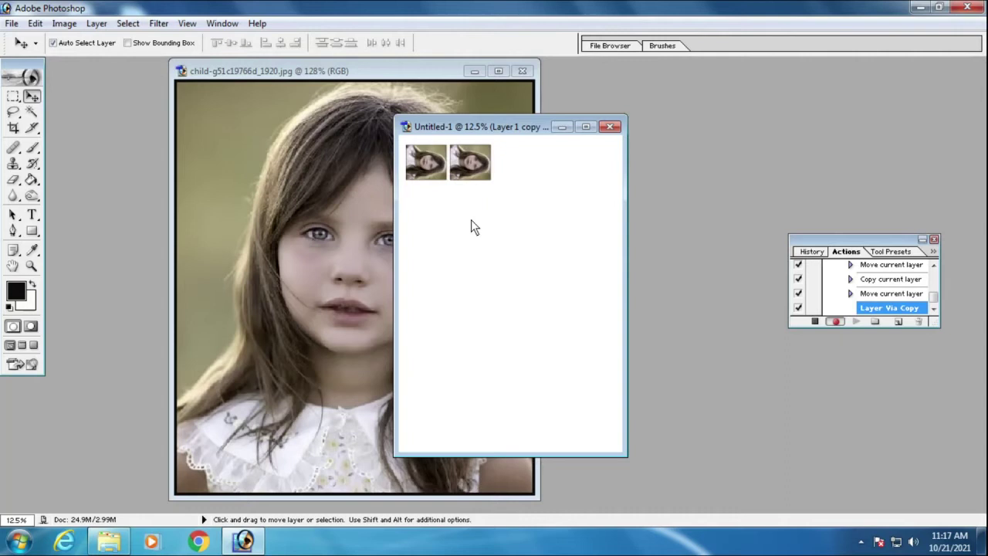
key("shift+Right")
key("shift+Right")
key("shift+Right")
key("shift+Right")
key("shift+Right")
key("shift+Right")
key("shift+Right")
key("shift+Right")
key("shift+Right")
key("shift+Right")
key("shift+Right")
key("shift+Right")
key("shift+Right")
key("shift+Right")
key("shift+Right")
key("shift+Right")
key("shift+Right")
key("shift+Right")
key("shift+Right")
key("shift+Right")
key("shift+Right")
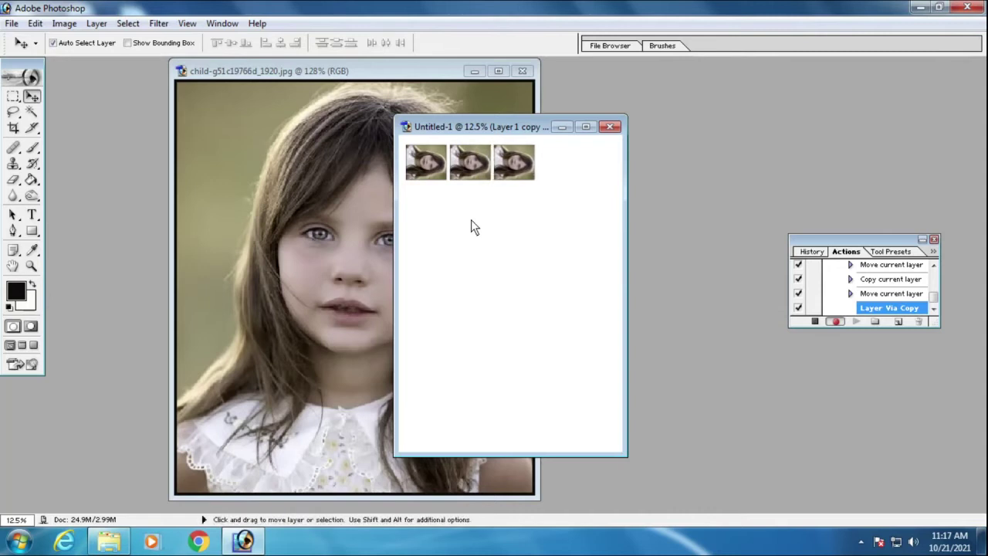
key("shift+Right")
key("shift+Right")
key("shift+Right")
key("shift+Right")
key("shift+Right")
key("shift+Right")
key("shift+Right")
key("shift+Right")
key("shift+Right")
key("shift+Right")
key("shift+Right")
key("shift+Right")
key("shift+Right")
key("shift+Right")
key("shift+Right")
key("shift+Right")
key("shift+Right")
key("shift+Right")
key("shift+Right")
key("shift+Right")
key("shift+Right")
key("shift+Right")
key("shift+Right")
key("shift+Right")
key("shift+Right")
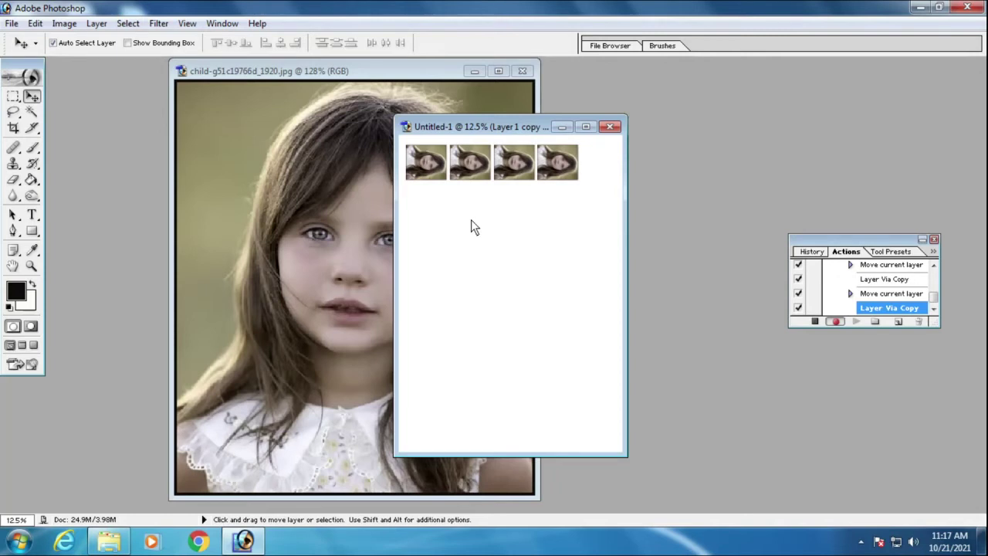
key("ctrl+j")
key("shift+Right")
key("shift+Right")
key("shift+Right")
key("shift+Right")
key("shift+Right")
key("shift+Right")
key("shift+Right")
key("shift+Right")
key("shift+Right")
key("shift+Right")
key("shift+Right")
key("shift+Right")
key("shift+Right")
key("shift+Right")
key("shift+Right")
key("shift+Right")
key("shift+Right")
key("shift+Right")
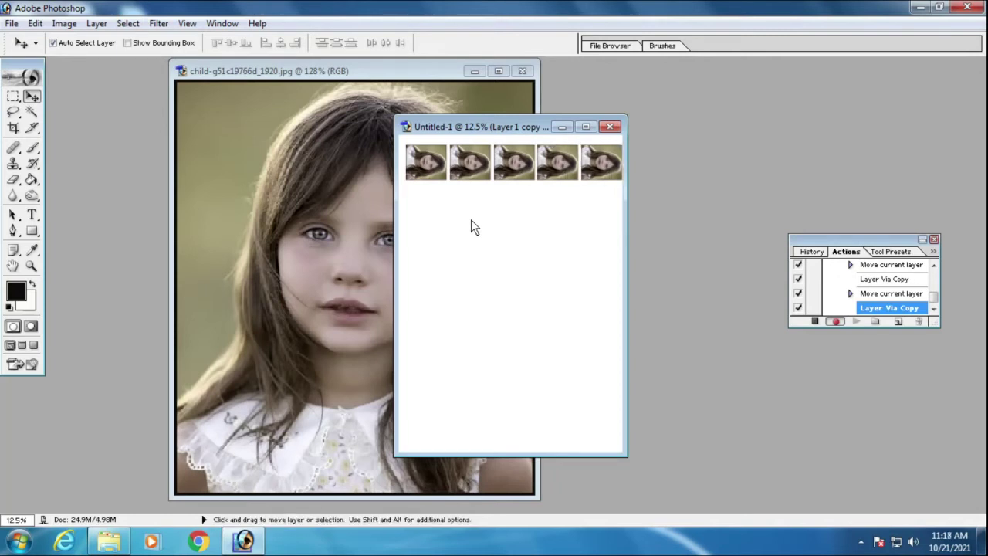
Step: Nudge each of the five rotated photo copies left with Shift+Left so the row is evenly spaced
left_click(421, 168)
key("shift+Left")
key("shift+Left")
key("shift+Left")
left_click(463, 170)
key("shift+Left")
left_click(512, 179)
key("shift+Left")
left_click(554, 175)
key("shift+Left")
left_click(594, 172)
key("shift+Left")
key("shift+Left")
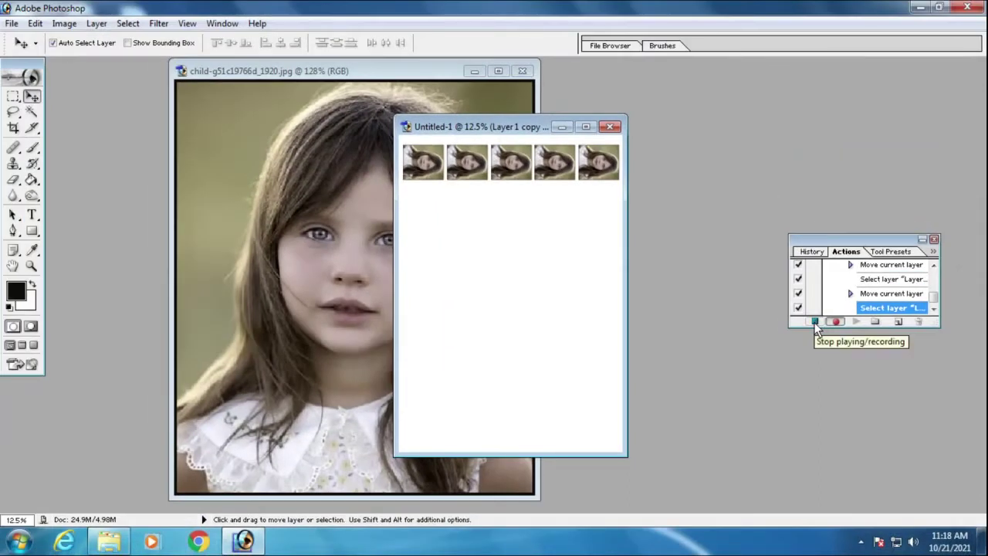
Step: Stop recording 5 Passport and close the tiled Untitled-1 page without saving
left_click(815, 322)
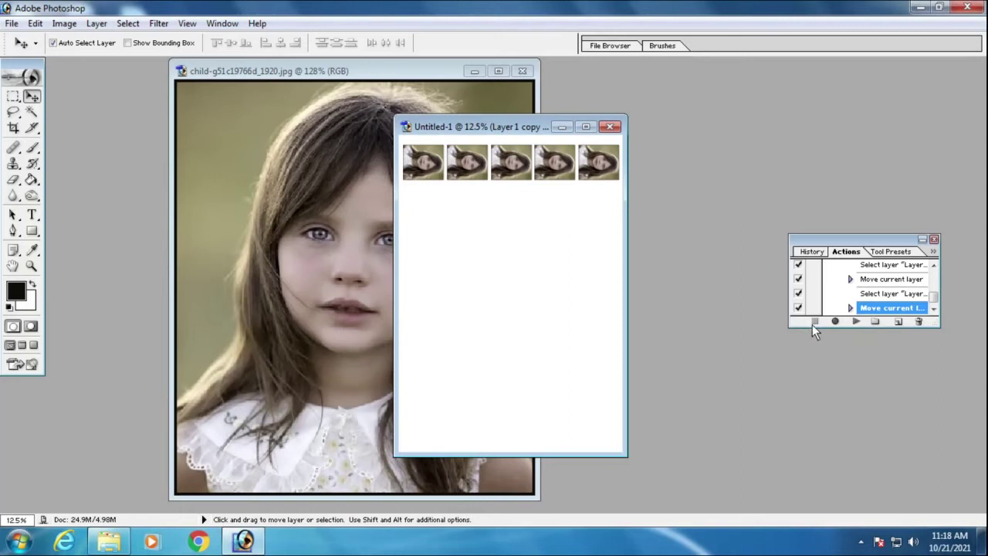
left_click(609, 127)
left_click(496, 213)
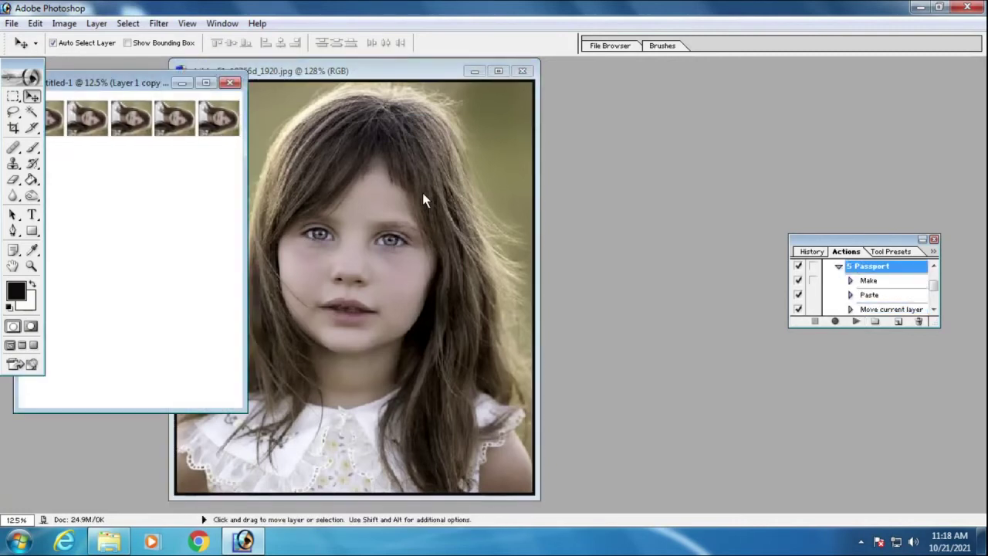
left_click_drag(132, 87, 484, 99)
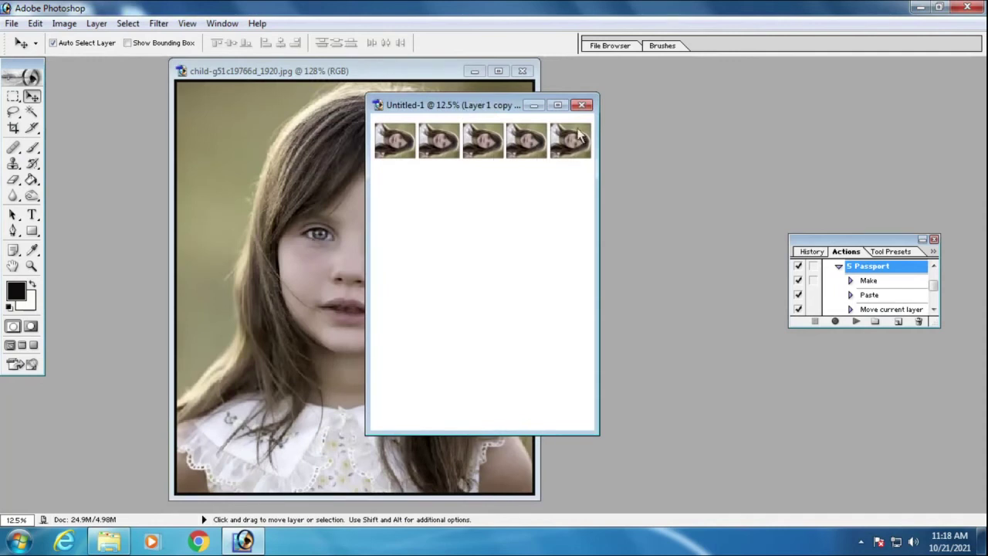
left_click(582, 104)
left_click(496, 213)
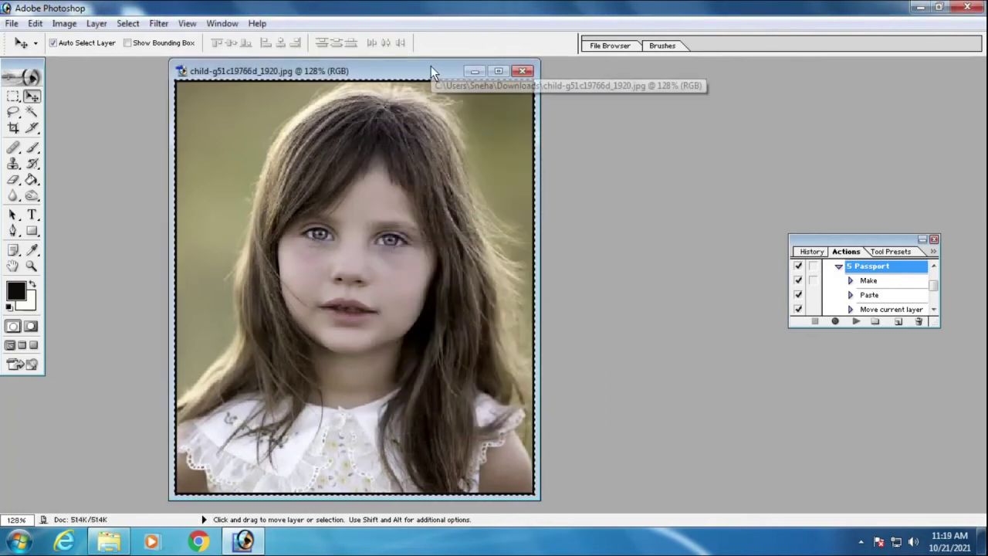
Step: Create the '8 Passport' action with function key F2 and begin recording on the child photo
left_click_drag(431, 65, 412, 69)
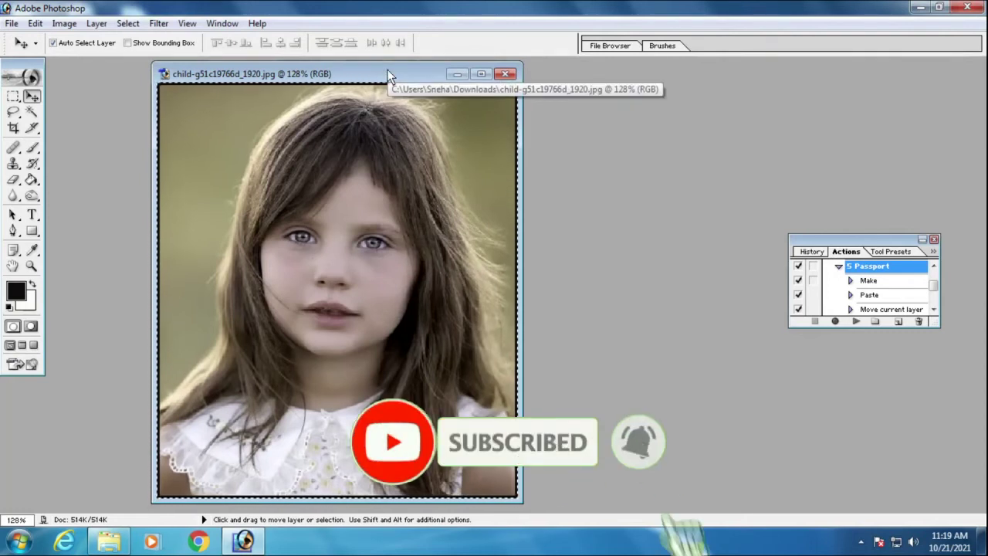
mouse_move(388, 69)
left_mouse_down()
mouse_move(373, 71)
mouse_move(387, 71)
left_mouse_up()
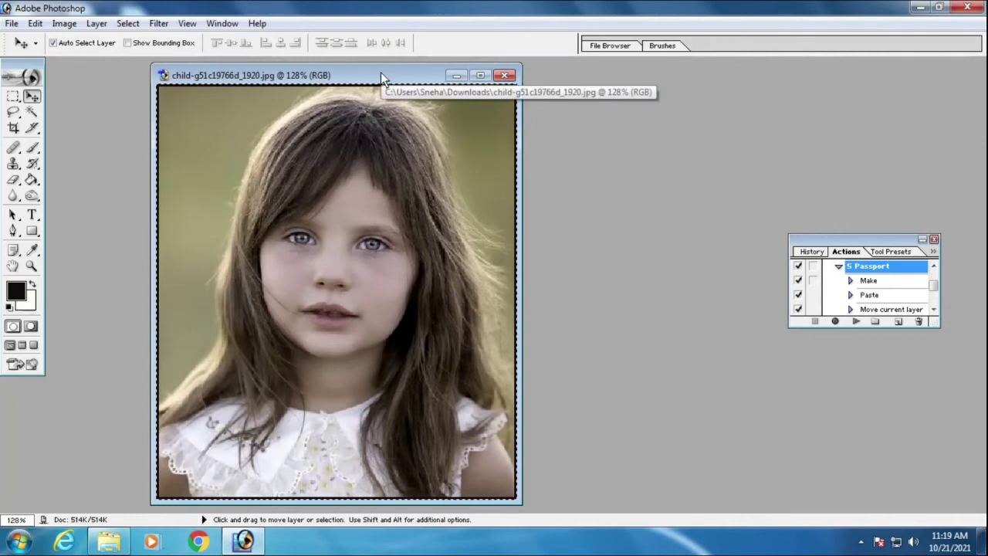
left_click(900, 321)
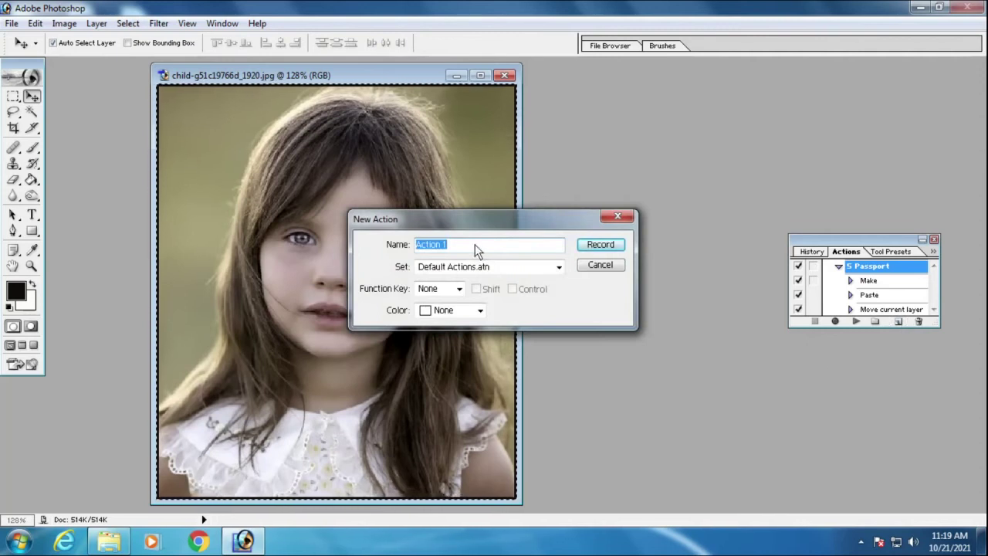
type("8")
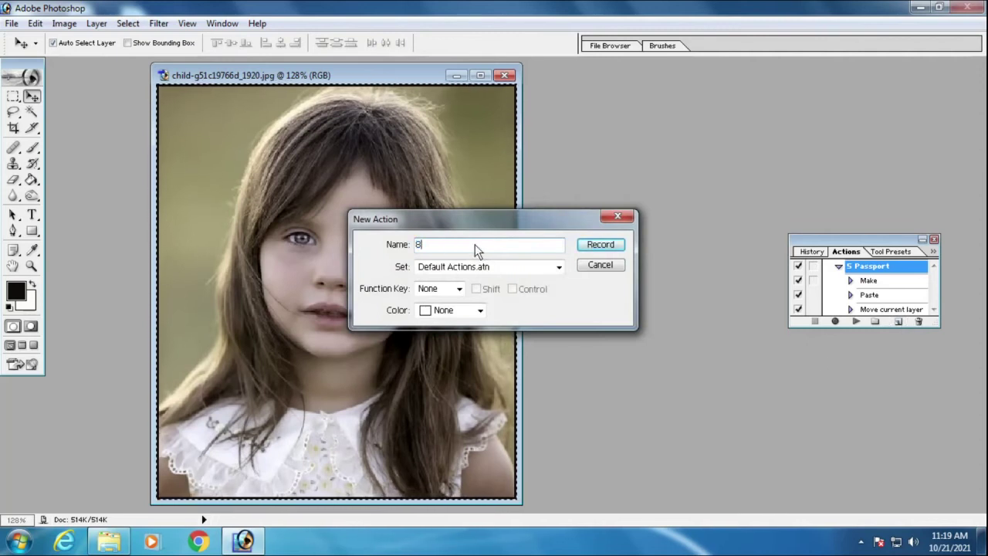
type(" Passport")
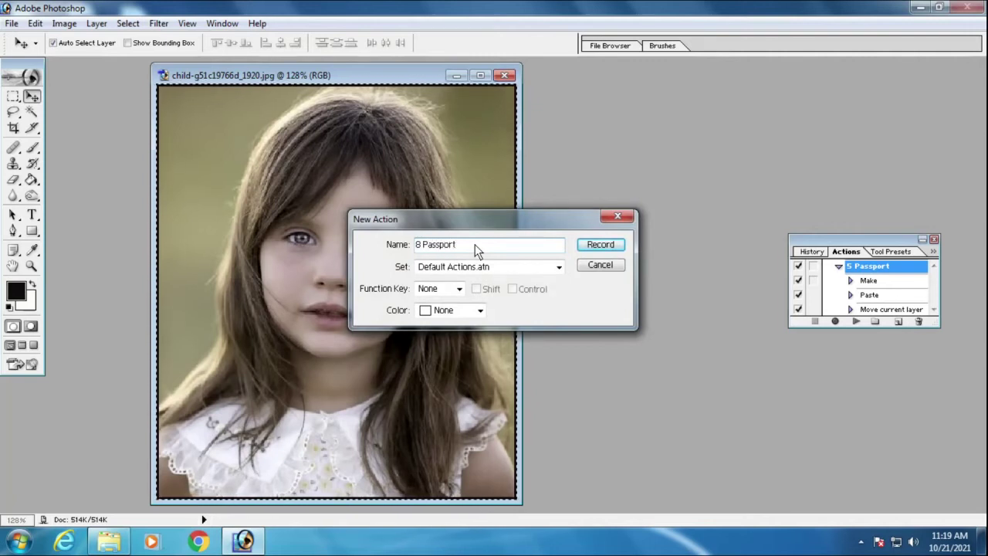
left_click(459, 288)
left_click(437, 325)
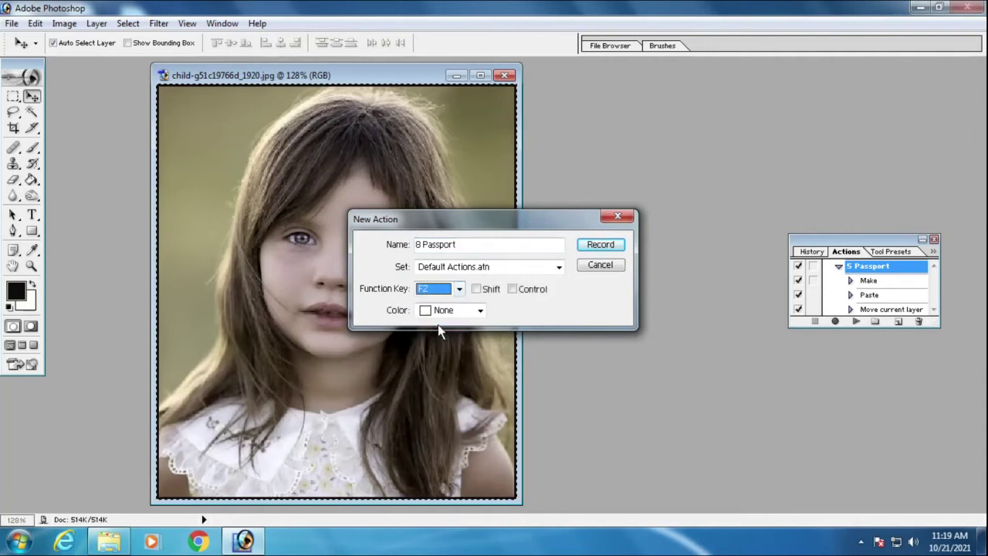
left_click(597, 244)
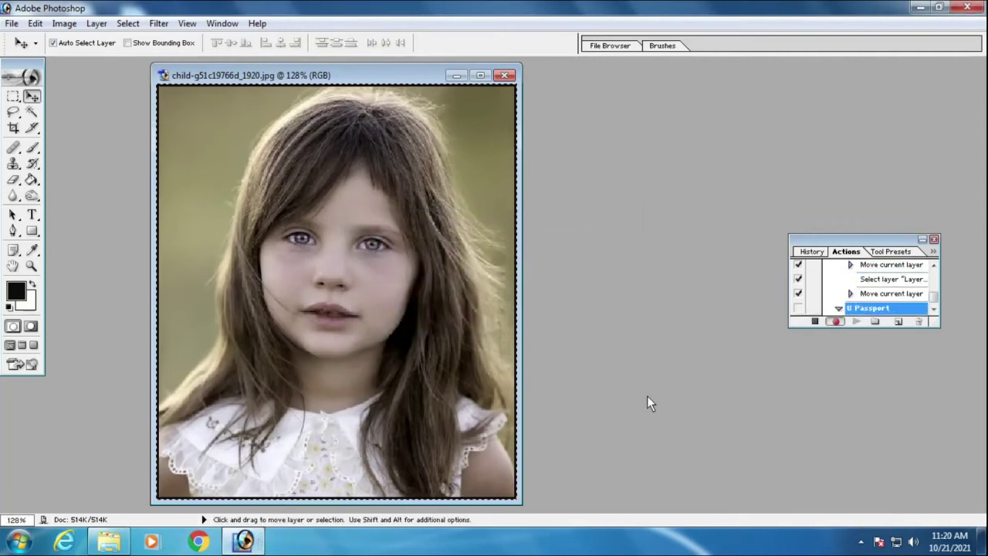
Step: Create a new document from the 4 x 6 preset size
key("ctrl+n")
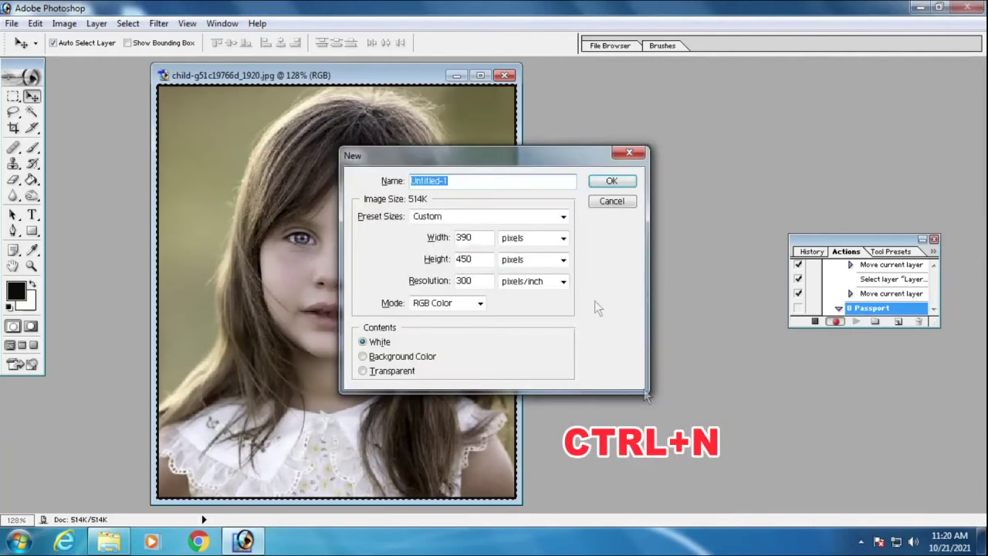
left_click(562, 217)
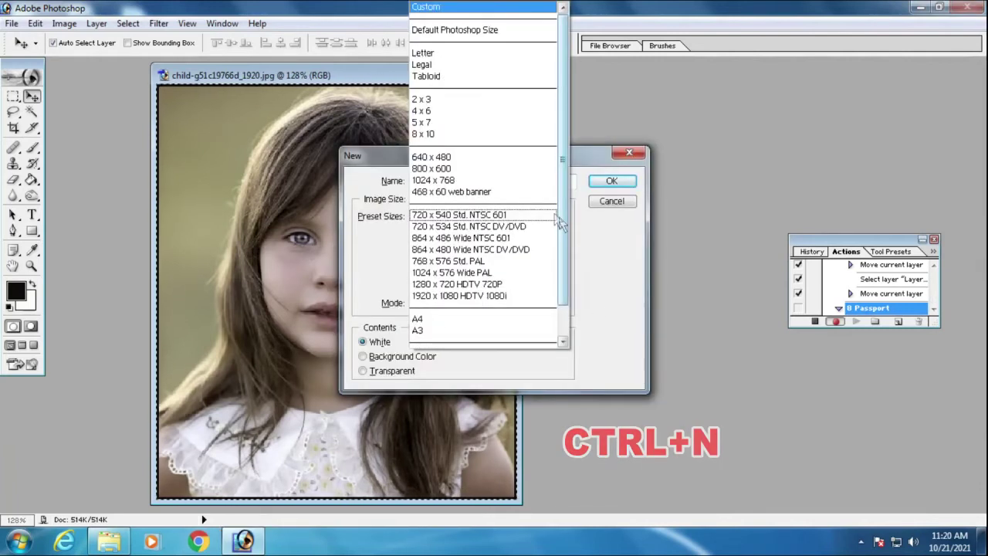
left_click(438, 111)
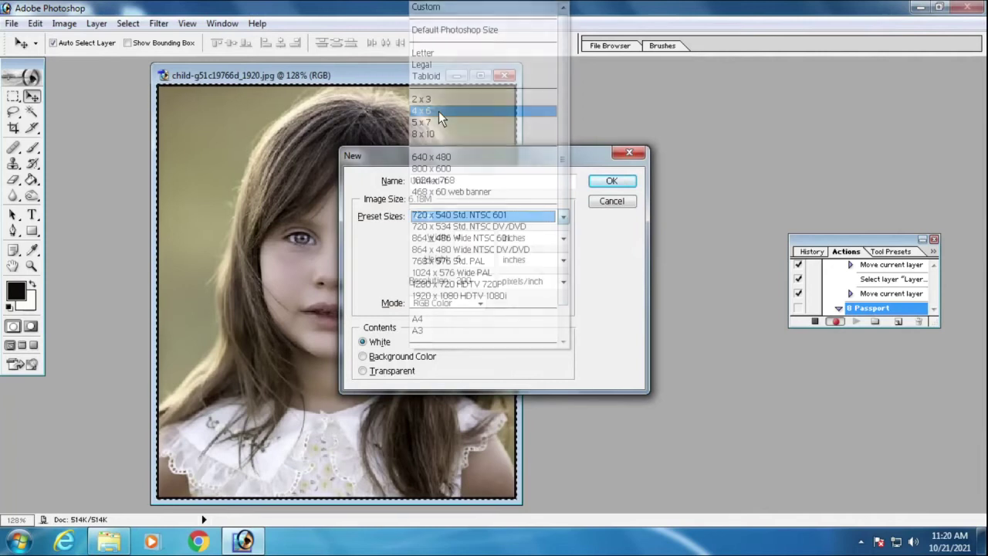
left_click(611, 182)
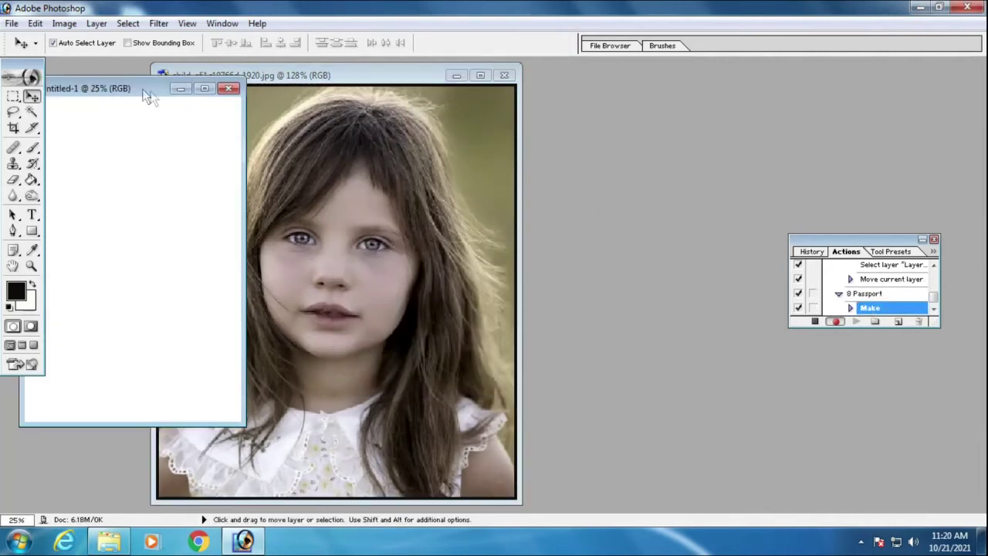
left_click_drag(141, 90, 516, 129)
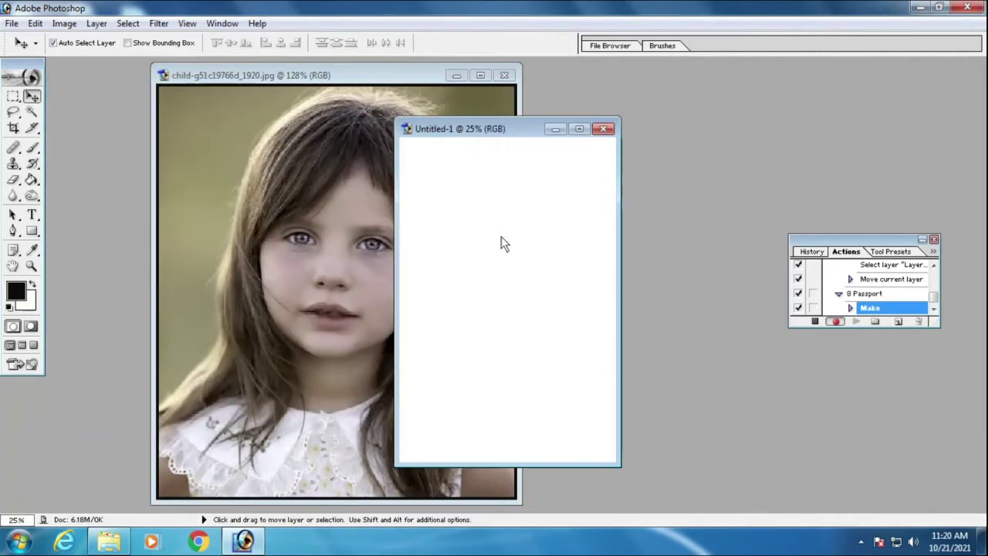
Step: Paste the photo at the page's top-left and rotate it 90° clockwise
key("ctrl+v")
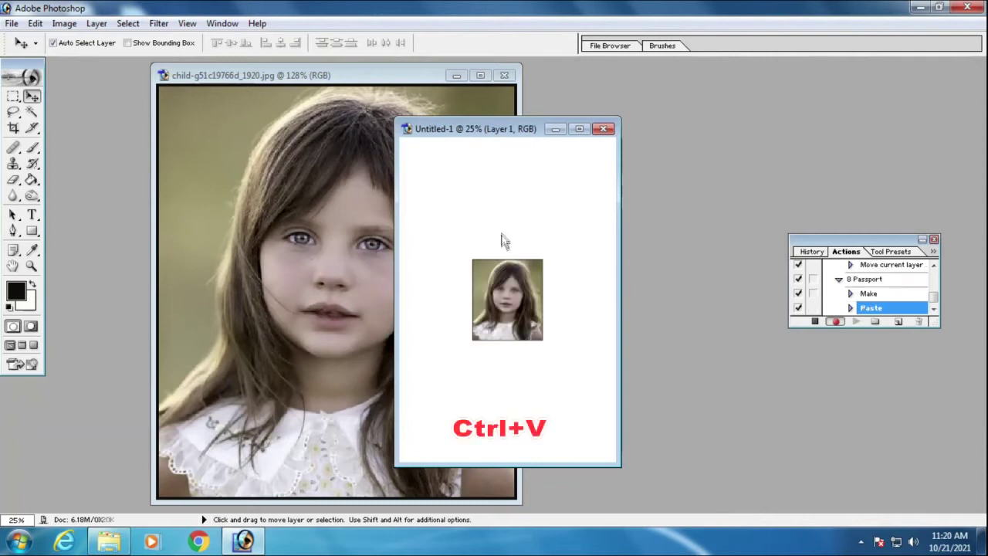
left_click_drag(512, 301, 459, 205)
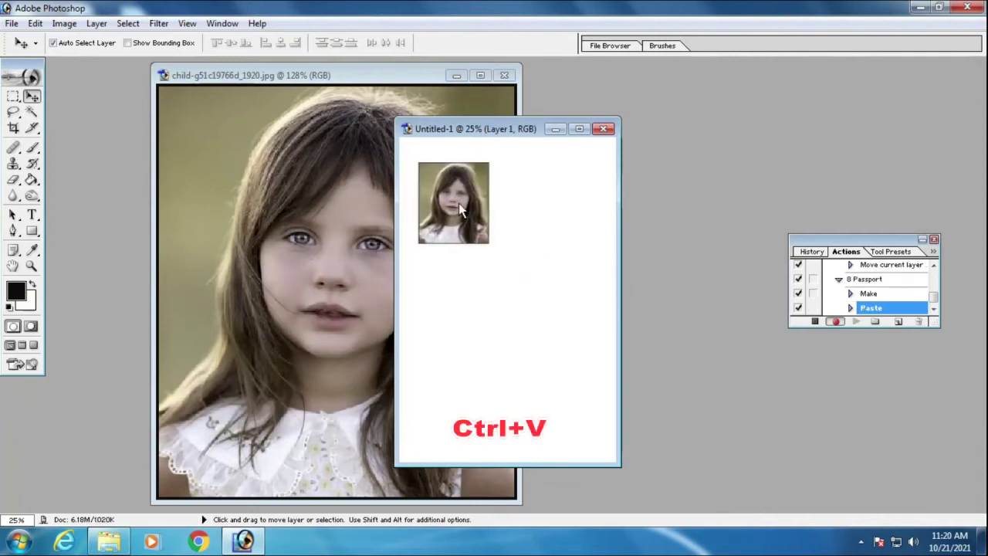
key("ctrl+t")
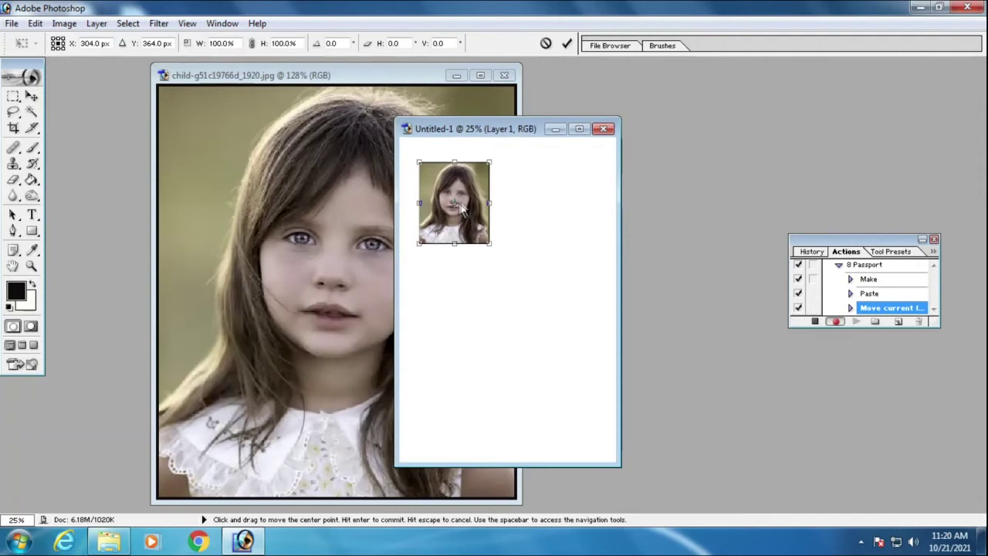
right_click(458, 187)
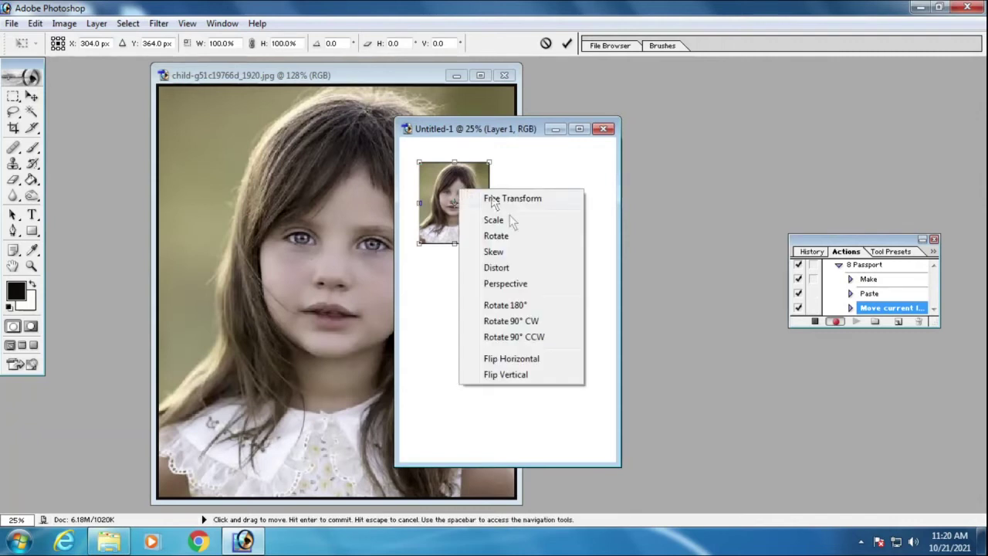
left_click(513, 322)
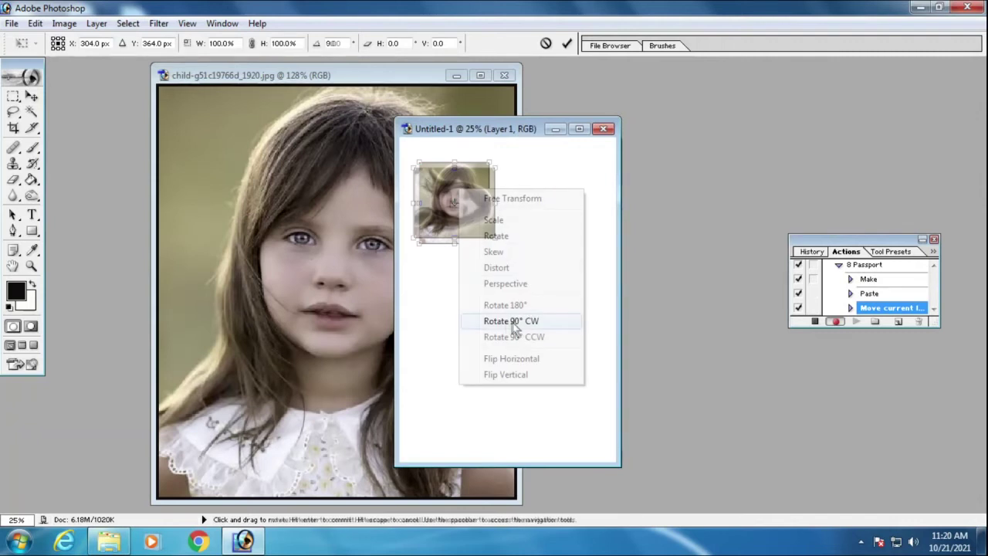
key("Return")
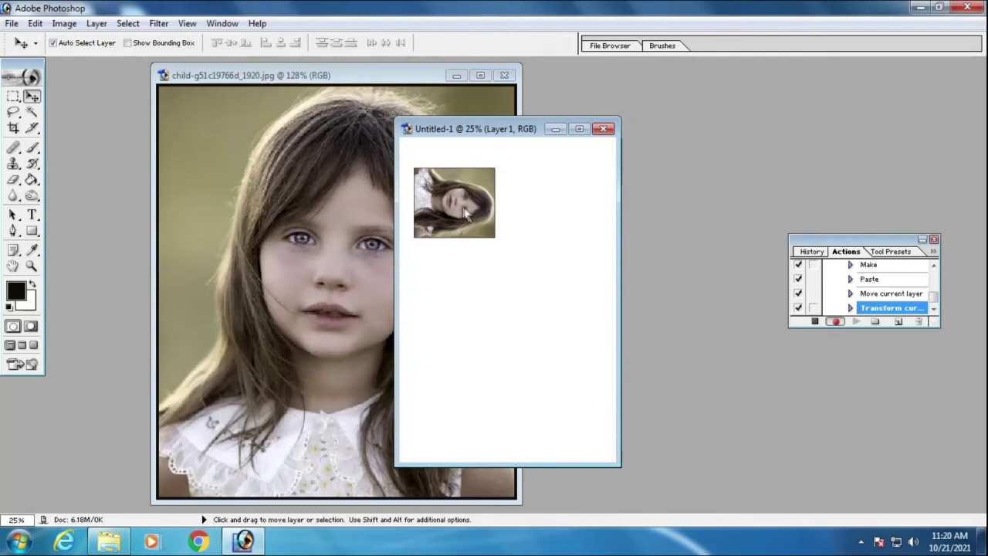
left_click_drag(458, 211, 458, 198)
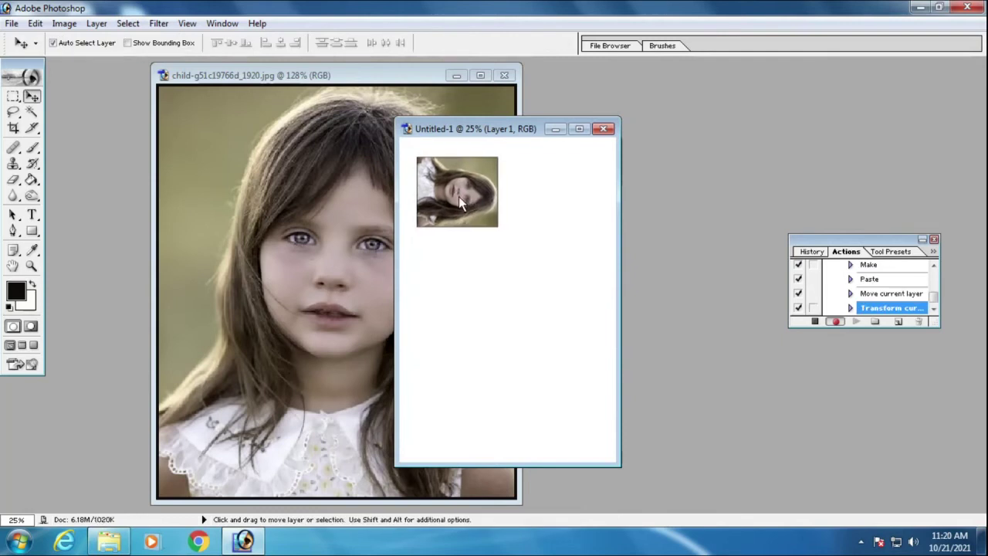
Step: Duplicate the photo beside itself and merge the pair into one row layer
key("ctrl+j")
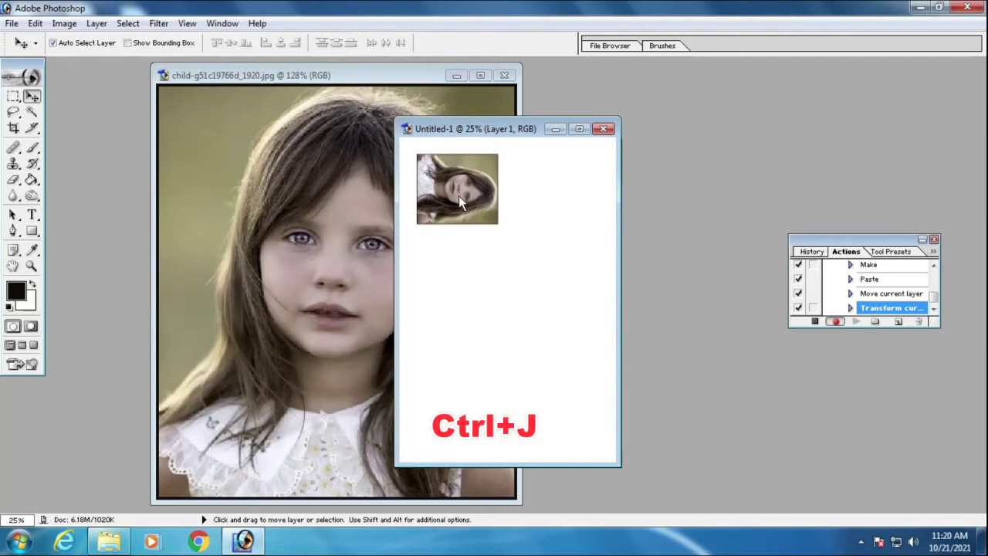
key("Right")
key("Right")
key("Right")
key("ctrl+j")
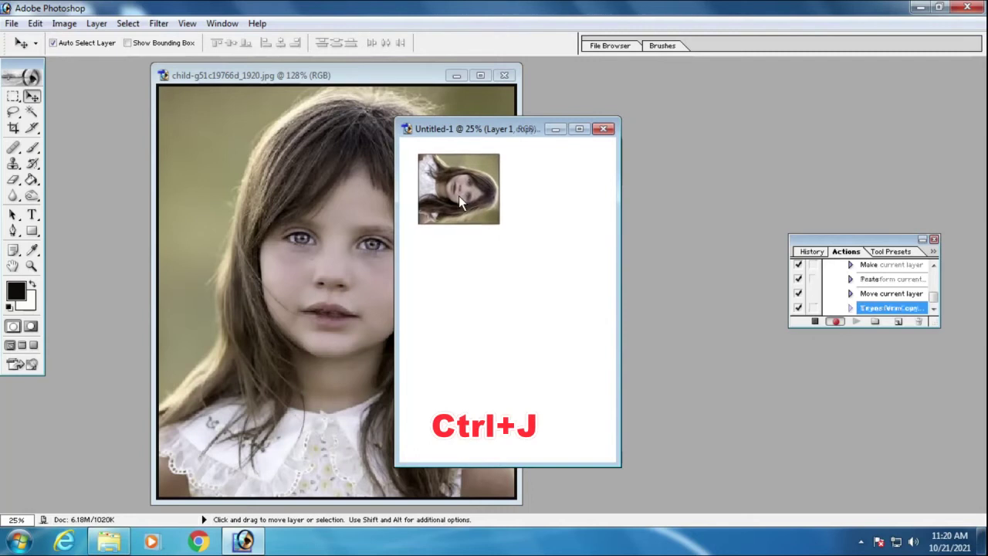
key("shift+Right")
key("shift+Right")
key("shift+Right")
key("shift+Right")
key("shift+Right")
key("shift+Right")
key("shift+Right")
key("shift+Right")
key("shift+Right")
key("shift+Right")
key("shift+Right")
key("shift+Right")
key("shift+Right")
key("shift+Right")
key("shift+Right")
key("shift+Right")
key("shift+Right")
key("shift+Right")
key("shift+Right")
key("shift+Right")
key("shift+Right")
key("shift+Right")
key("shift+Right")
key("shift+Right")
key("shift+Right")
key("shift+Right")
key("shift+Right")
key("shift+Right")
key("shift+Right")
key("shift+Right")
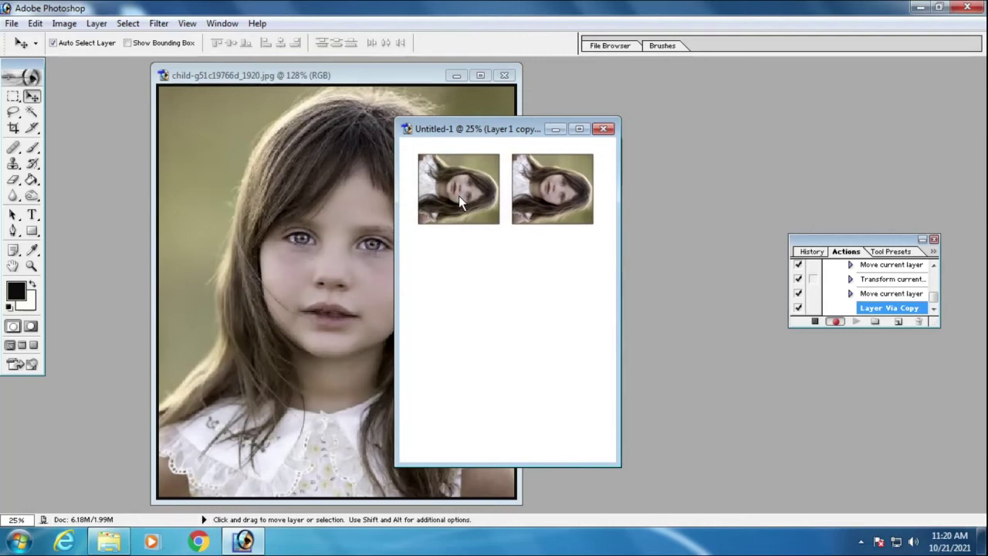
key("ctrl+e")
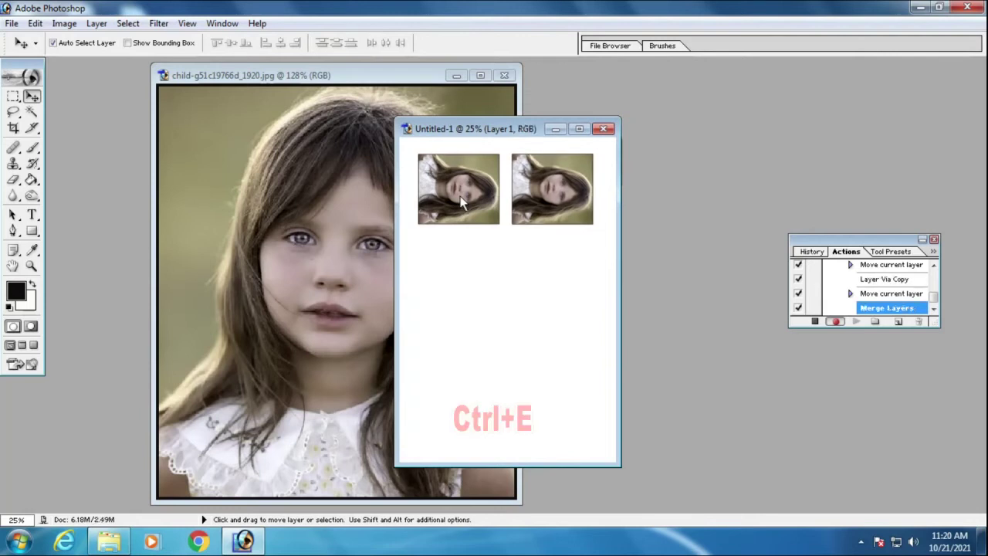
left_click_drag(472, 193, 475, 193)
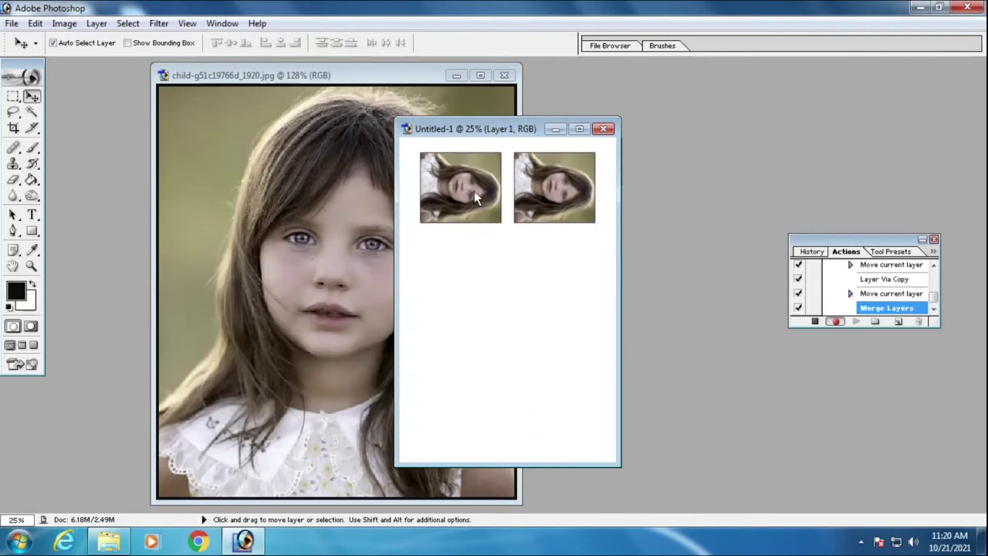
key("Left")
key("Left")
key("Left")
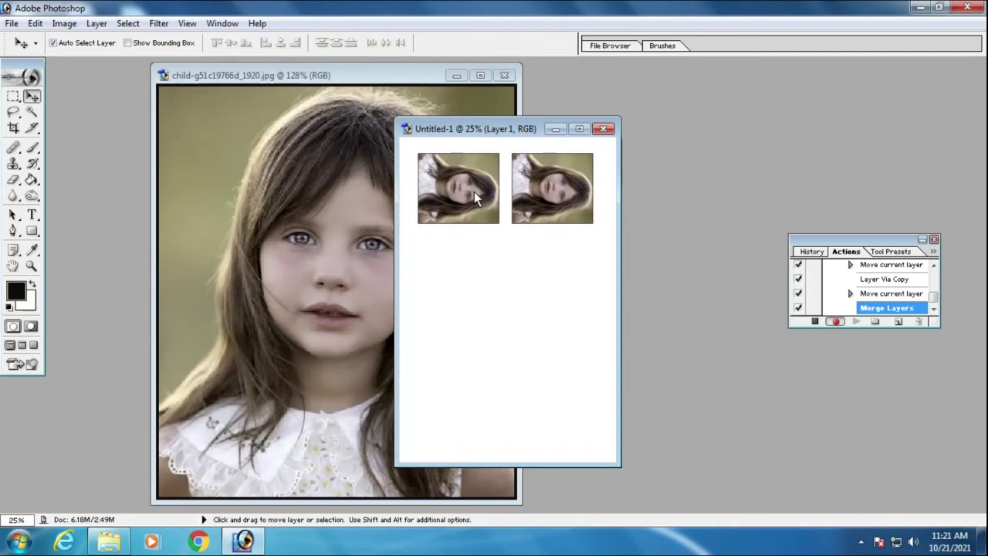
key("Right")
key("Right")
Step: Duplicate the row downward and merge, then copy the four tiles down to make four rows
key("ctrl+j")
key("shift+Down")
key("shift+Down")
key("shift+Down")
key("shift+Down")
key("shift+Down")
key("shift+Down")
key("shift+Down")
key("shift+Down")
key("shift+Down")
key("shift+Down")
key("shift+Down")
key("shift+Down")
key("shift+Down")
key("shift+Down")
key("shift+Down")
key("shift+Down")
key("shift+Down")
key("shift+Down")
key("shift+Down")
key("shift+Down")
key("shift+Down")
key("shift+Down")
key("shift+Down")
key("shift+Down")
key("shift+Down")
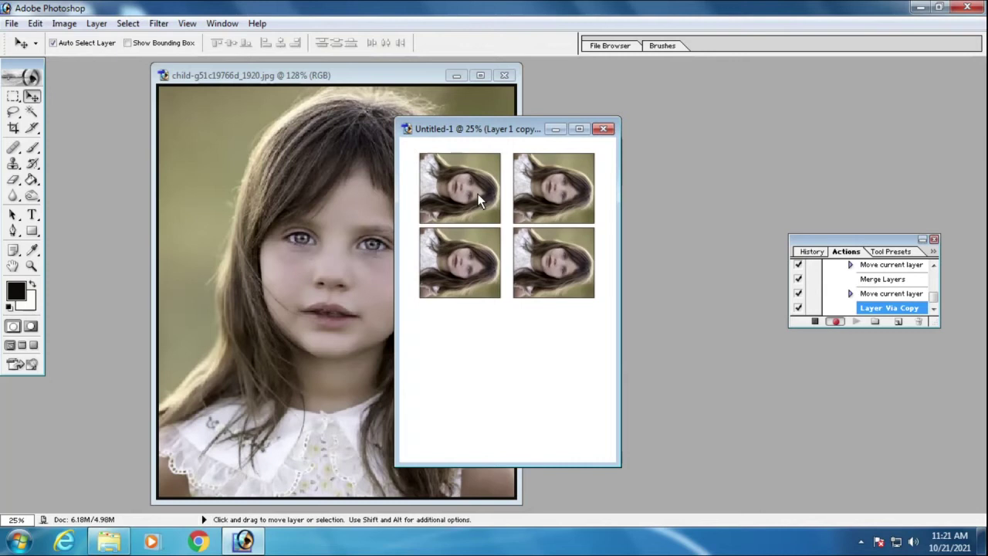
key("ctrl+e")
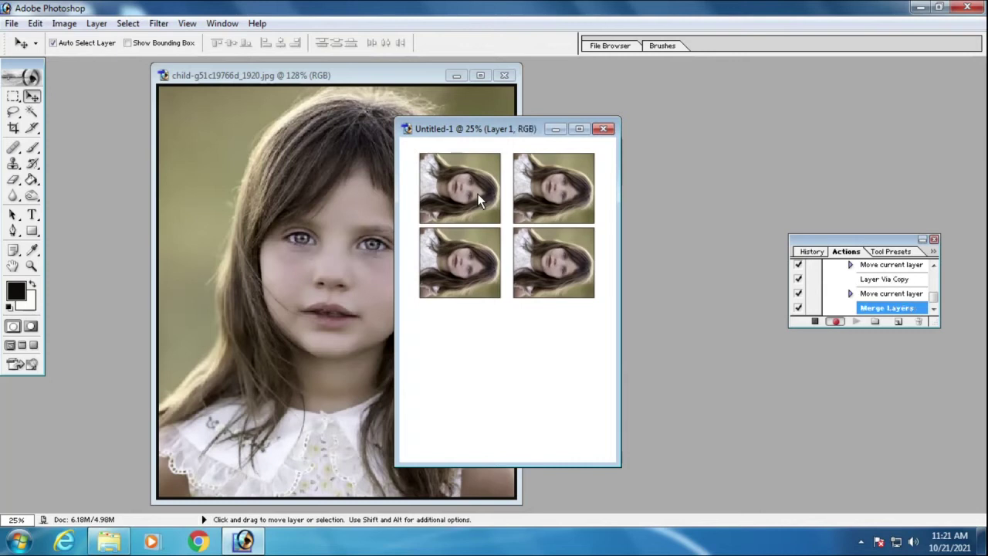
key("shift+Down")
key("shift+Down")
key("shift+Down")
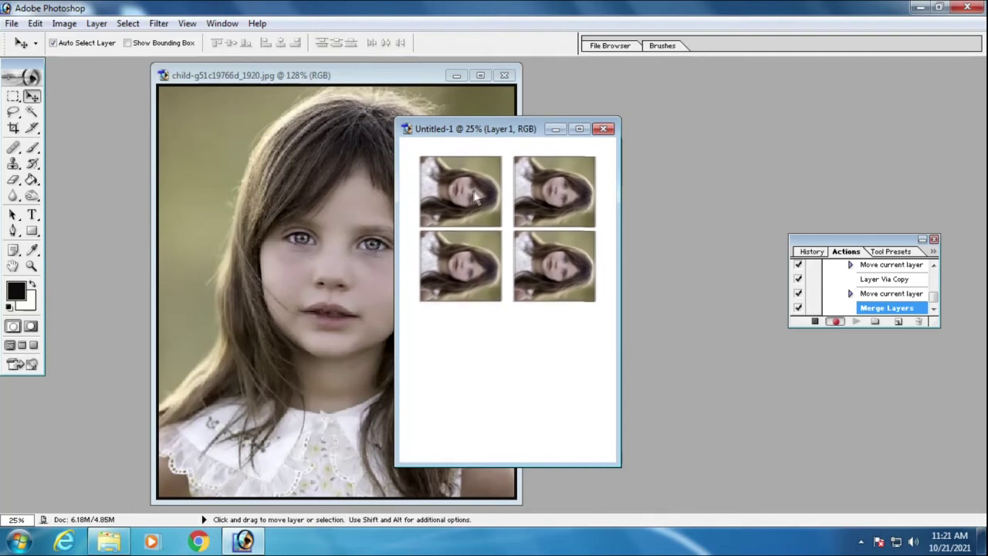
key("shift+Up")
key("shift+Up")
key("ctrl+j")
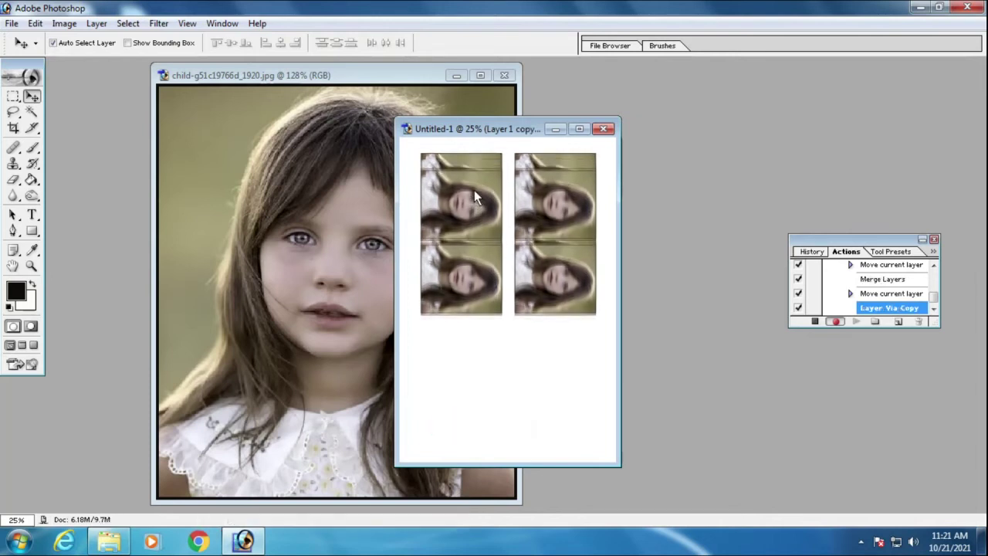
key("shift+Down")
key("shift+Down")
key("shift+Down")
key("shift+Down")
key("shift+Down")
key("shift+Down")
key("shift+Down")
key("shift+Down")
key("shift+Down")
key("shift+Down")
key("shift+Down")
key("shift+Down")
key("shift+Down")
key("shift+Down")
key("shift+Down")
key("shift+Down")
key("shift+Down")
key("shift+Down")
key("shift+Down")
key("shift+Down")
key("shift+Down")
key("shift+Down")
key("shift+Down")
key("shift+Down")
key("shift+Down")
key("shift+Down")
key("shift+Down")
key("shift+Down")
key("shift+Down")
key("shift+Down")
key("shift+Down")
key("shift+Down")
key("shift+Down")
key("shift+Down")
key("shift+Down")
key("shift+Down")
key("shift+Down")
key("shift+Down")
key("shift+Down")
key("shift+Down")
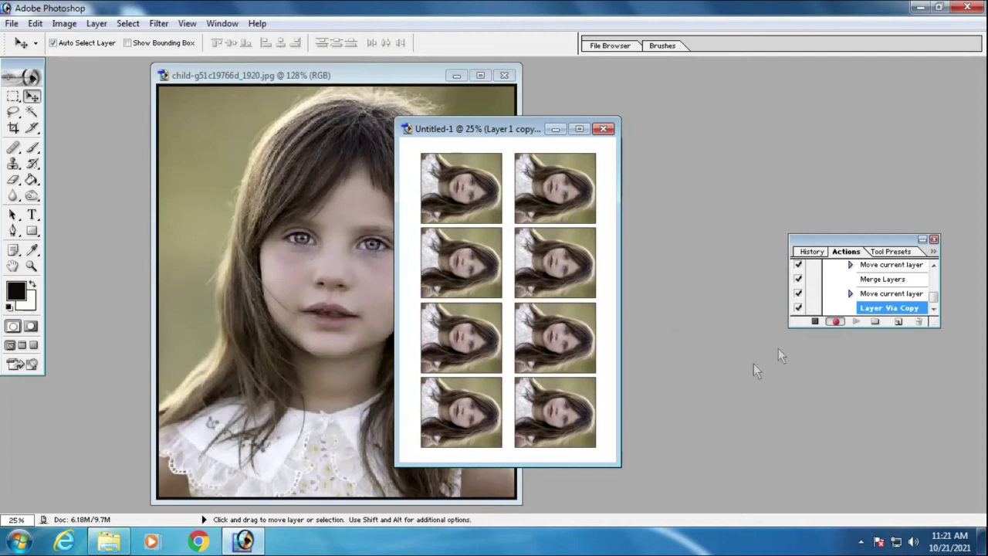
Step: Stop recording 8 Passport and close the Untitled-1 sheet without saving
left_click(814, 321)
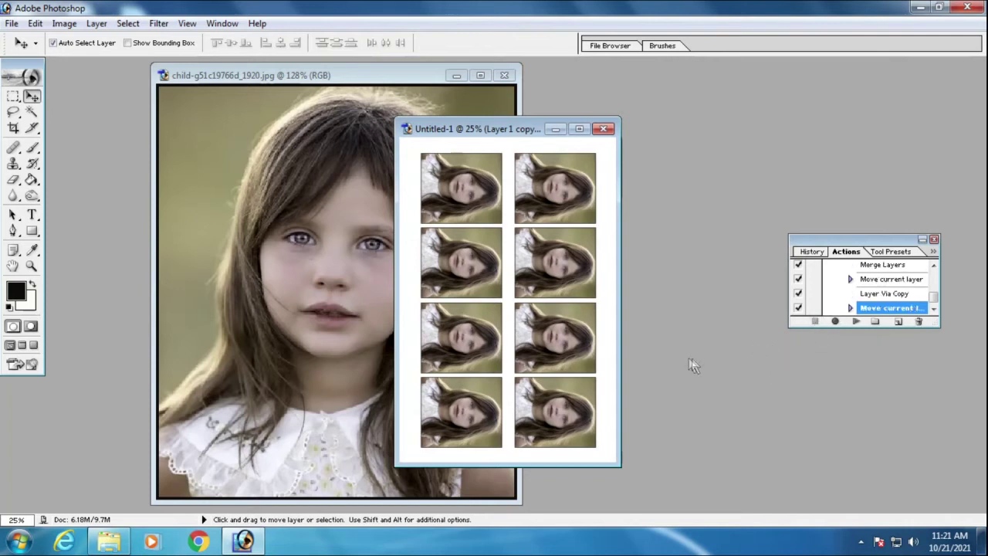
left_click(604, 129)
left_click(506, 211)
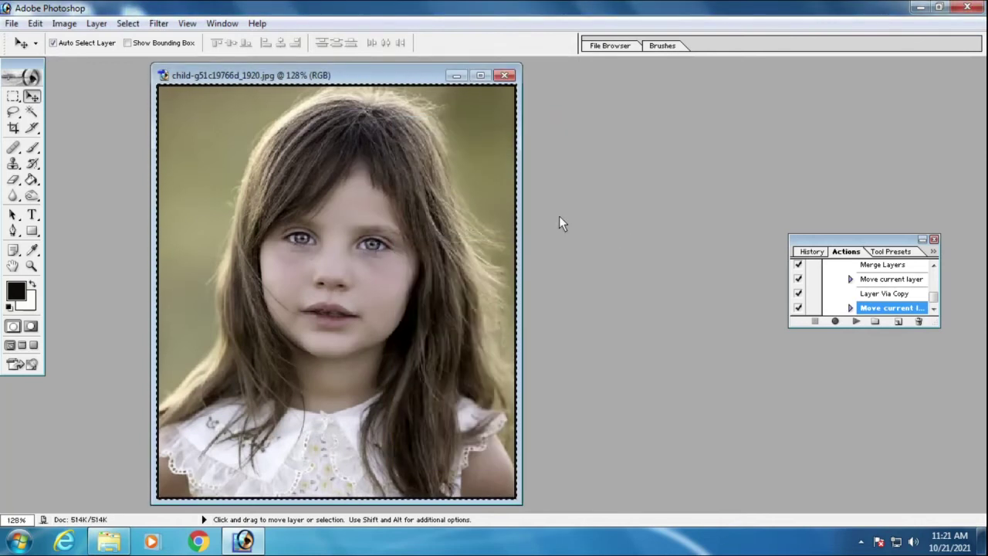
Step: Test 8 Passport with F2, then discard the generated eight-copy sheet unsaved
key("F2")
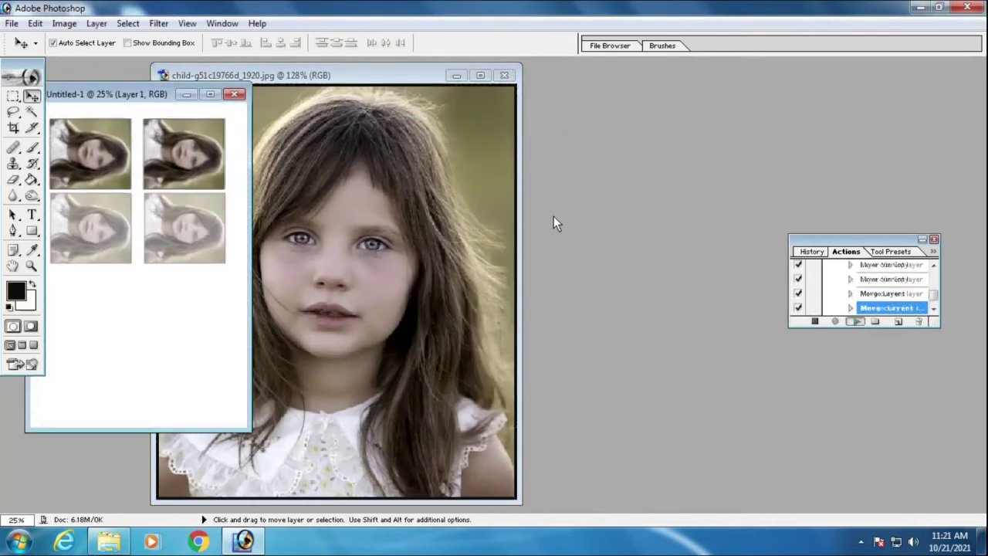
left_click_drag(163, 104, 525, 129)
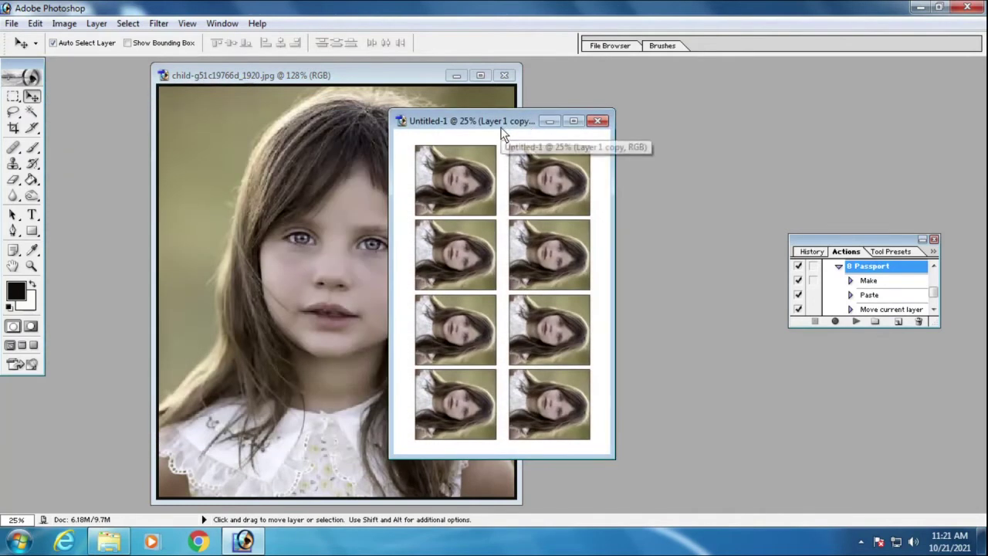
left_click(597, 120)
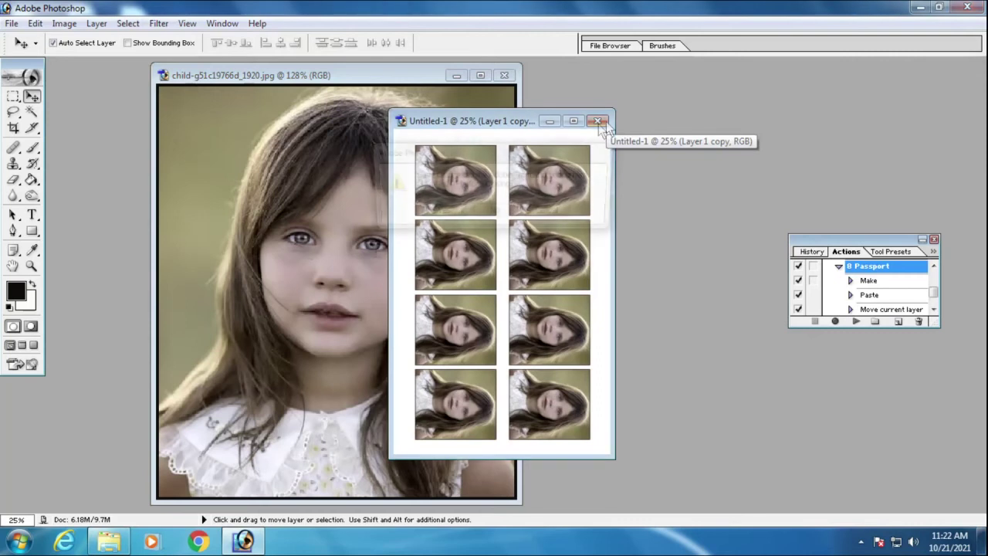
left_click(506, 212)
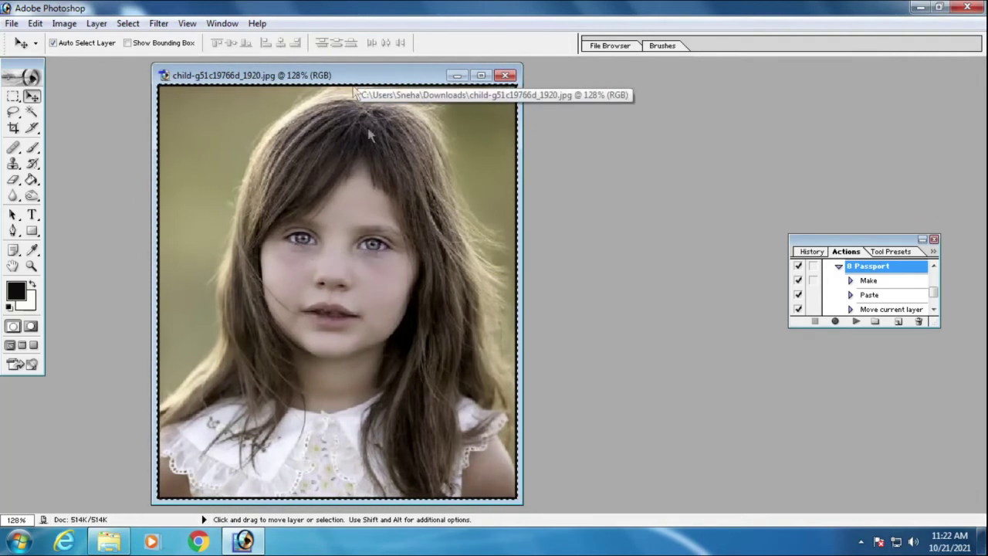
Step: Create the '15 Passport' action with function key F5 and begin recording
left_click(897, 321)
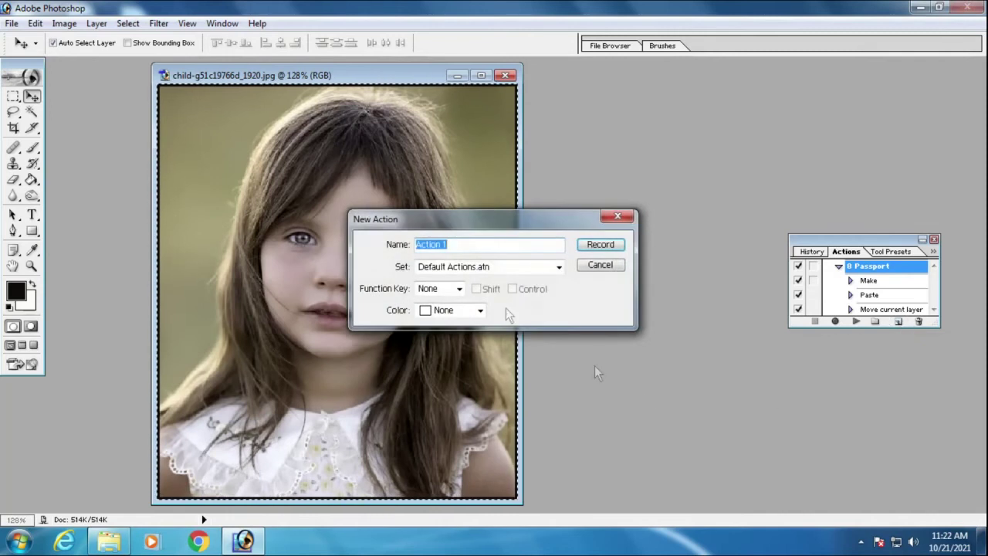
type("15")
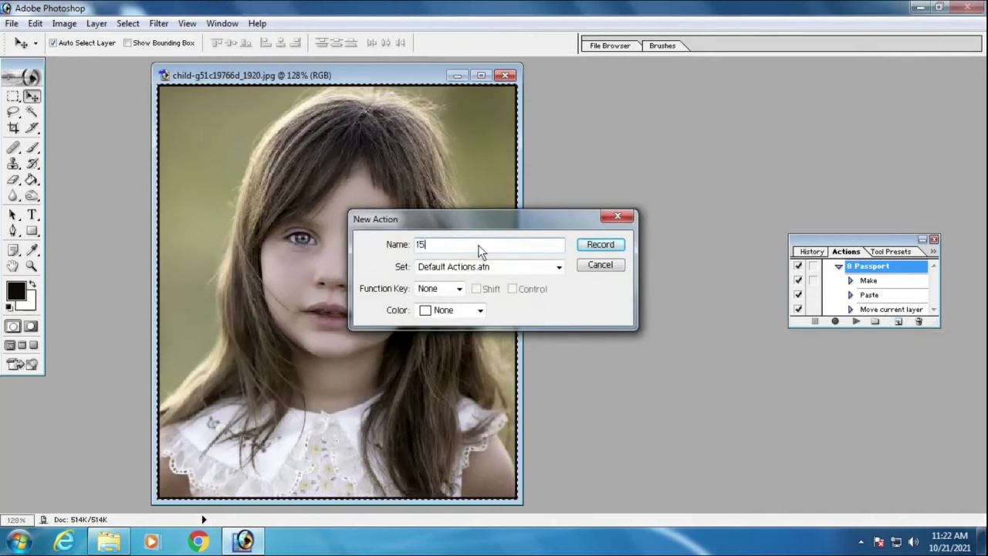
type(" Passport")
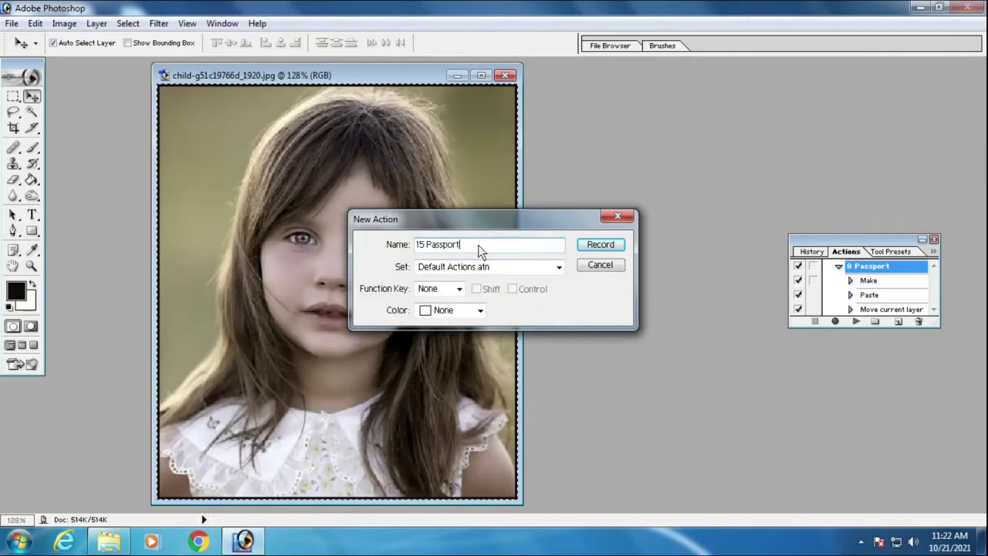
left_click(458, 290)
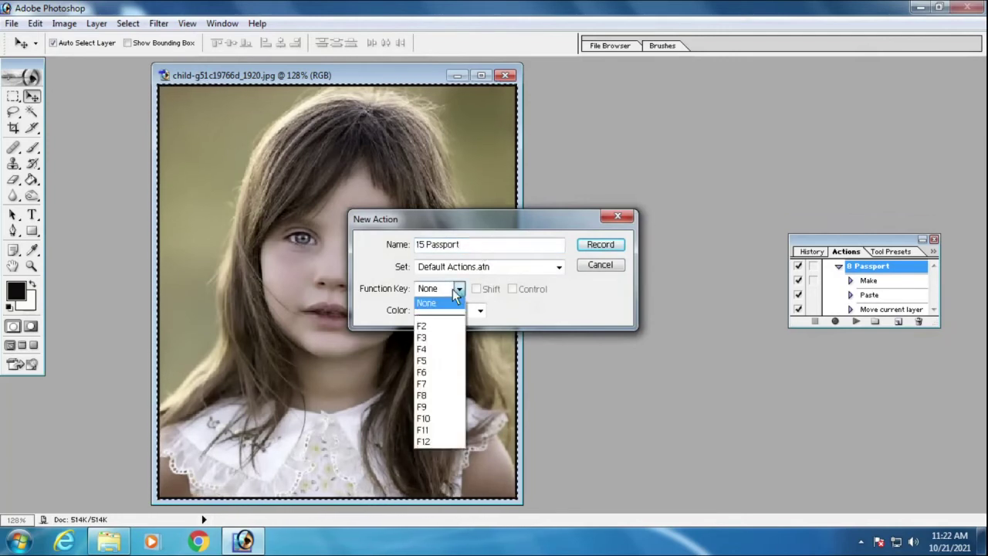
left_click(431, 361)
left_click(587, 246)
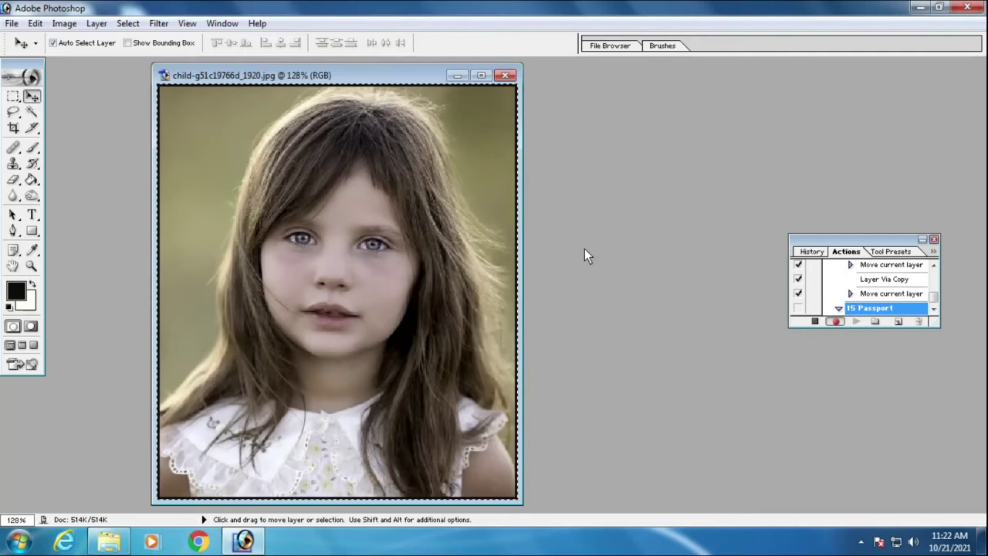
Step: Make a new document from the 5 x 7 preset and rotate its canvas 90° to landscape
key("ctrl+n")
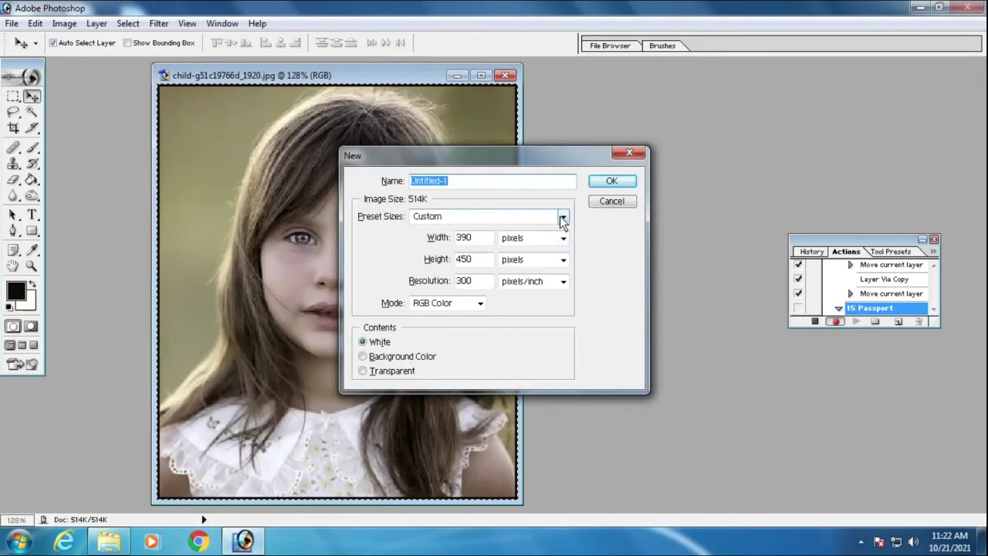
left_click(563, 219)
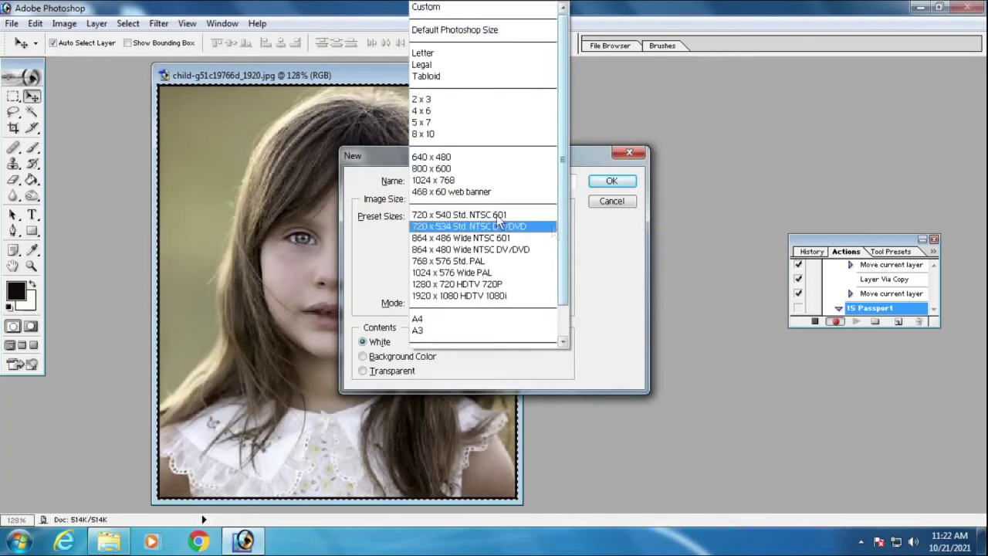
left_click(436, 123)
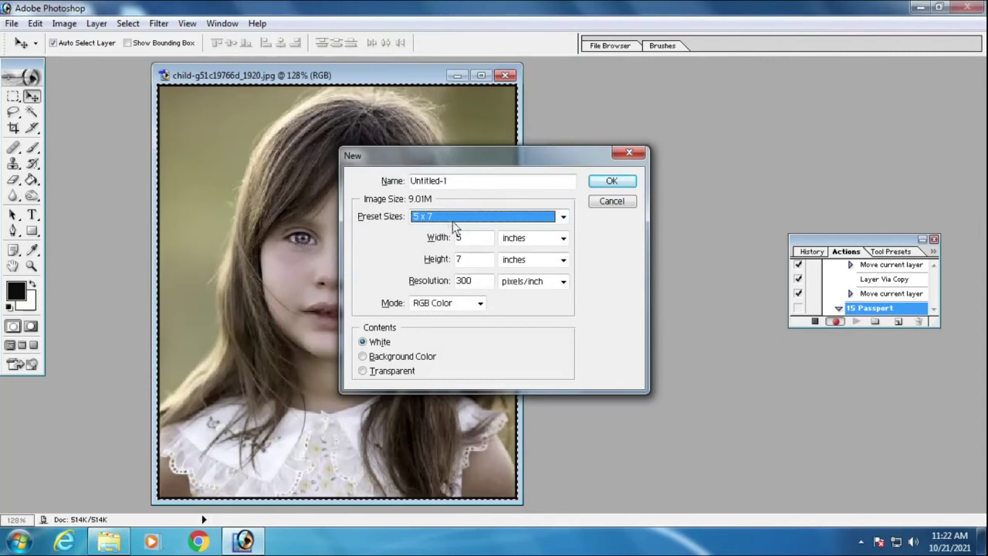
left_click(612, 183)
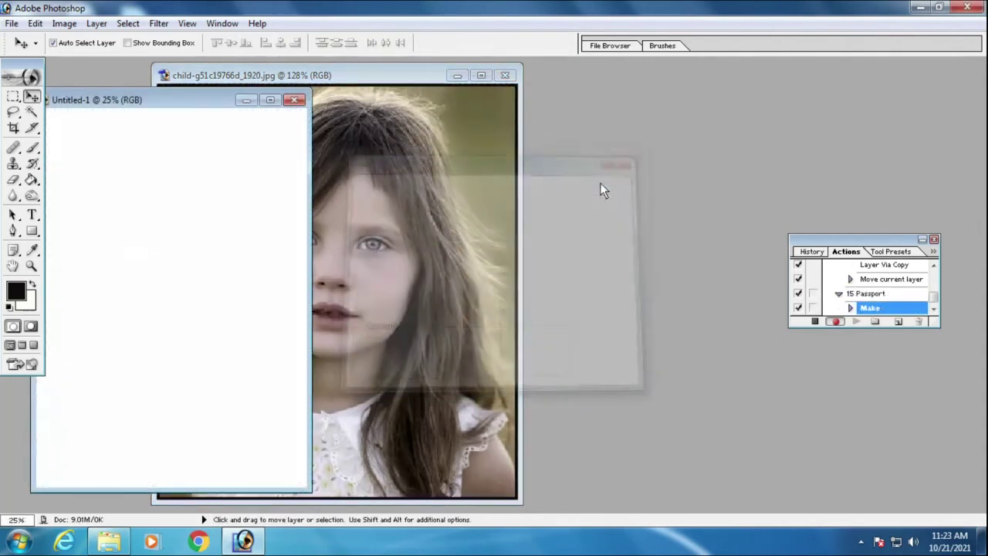
left_click_drag(211, 103, 564, 99)
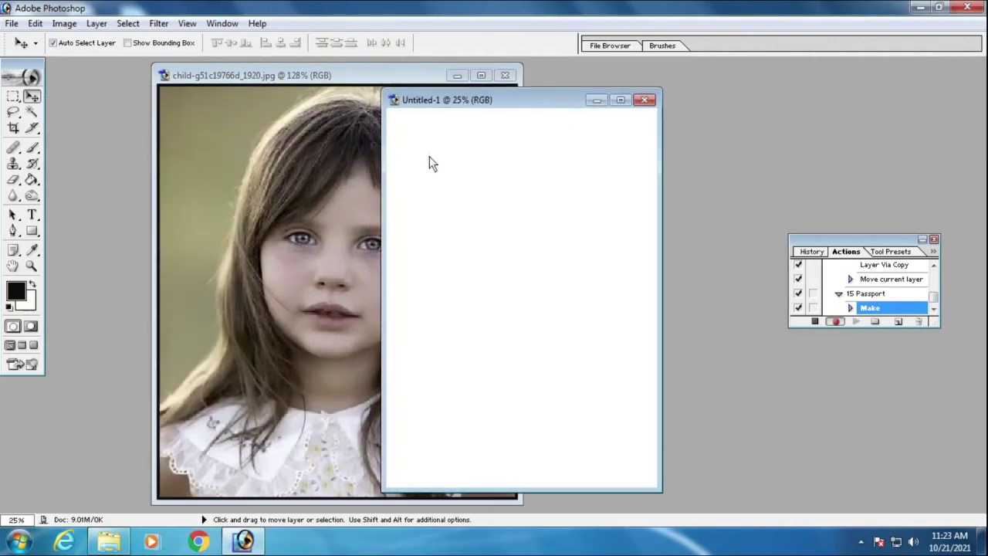
left_click(62, 24)
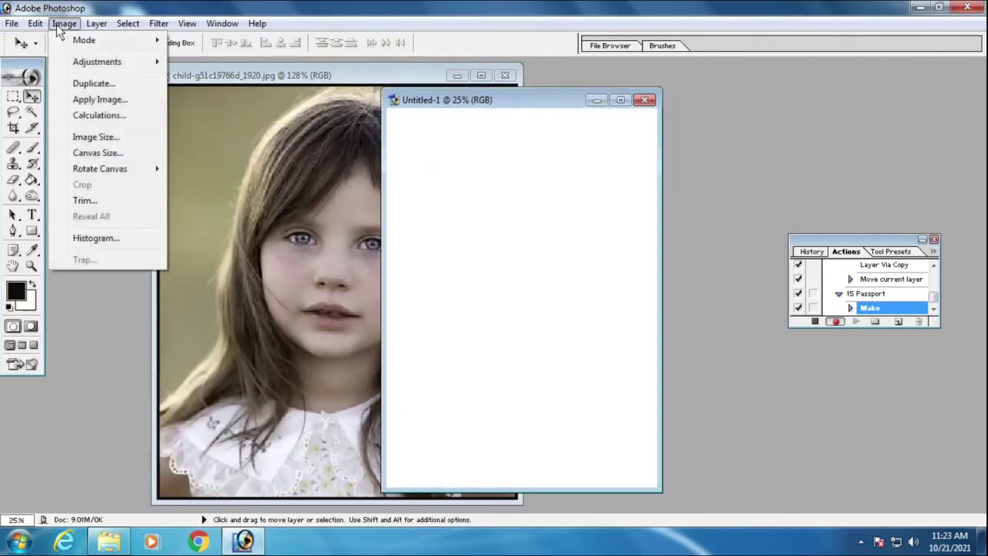
mouse_move(100, 168)
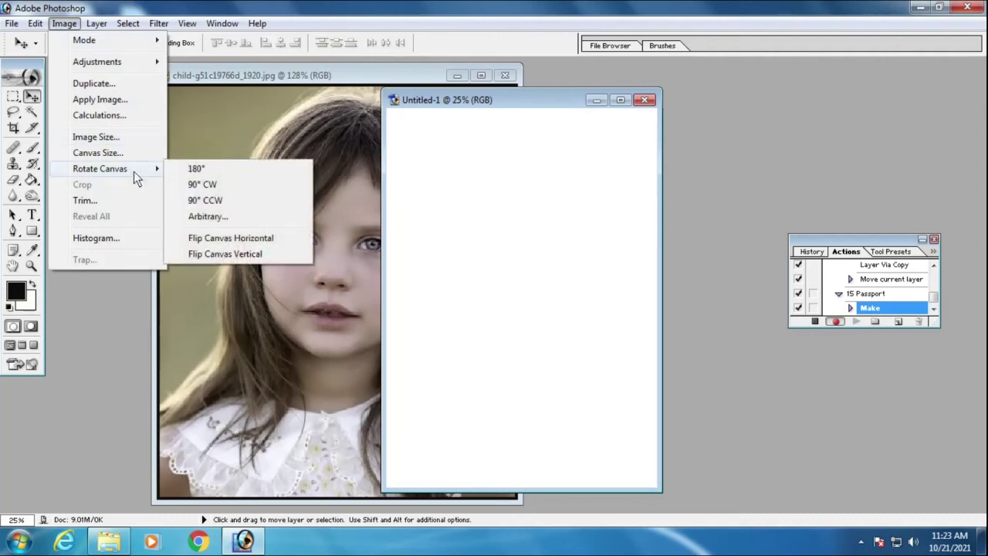
left_click(228, 186)
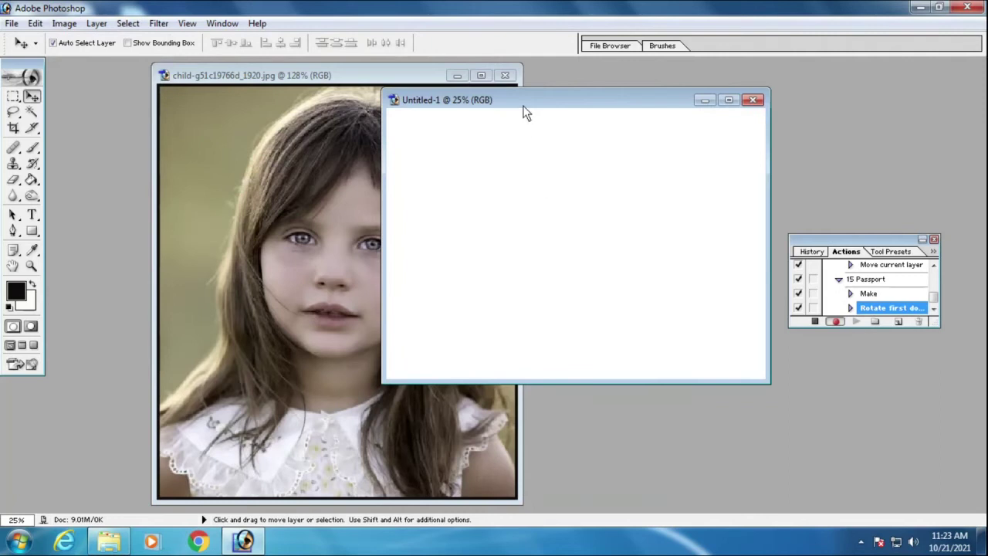
left_click_drag(523, 114, 446, 130)
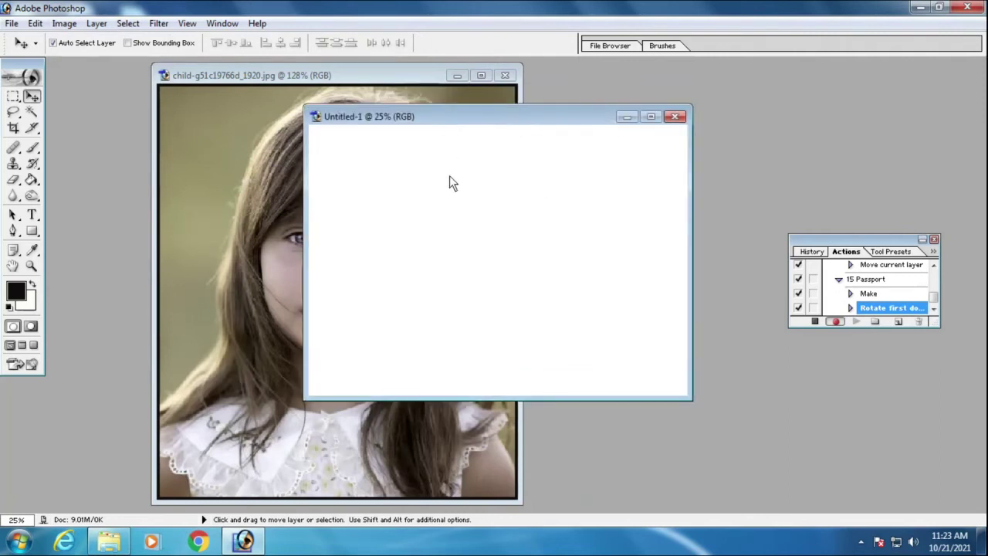
Step: Paste the child photo and position it in the page's top-left corner
key("ctrl+v")
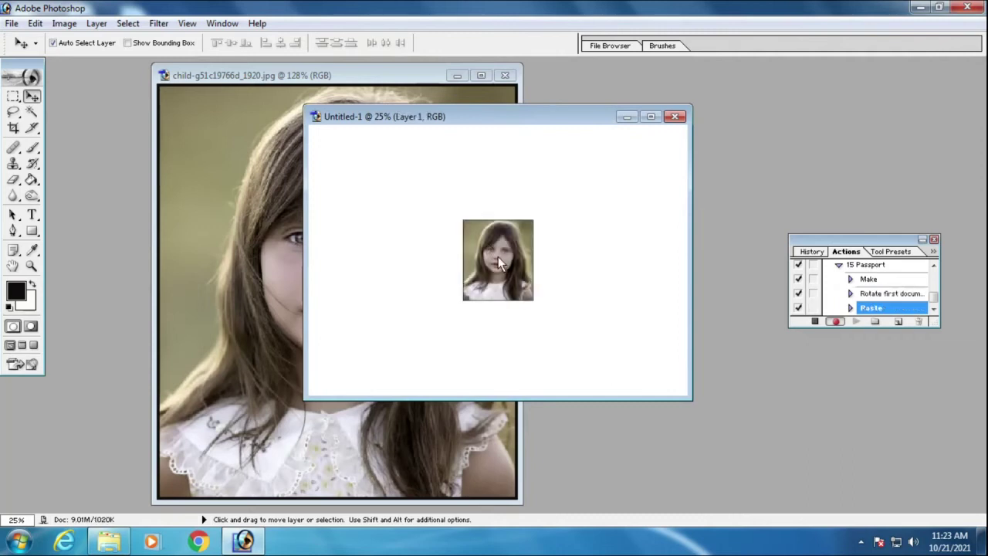
left_click_drag(500, 257, 355, 172)
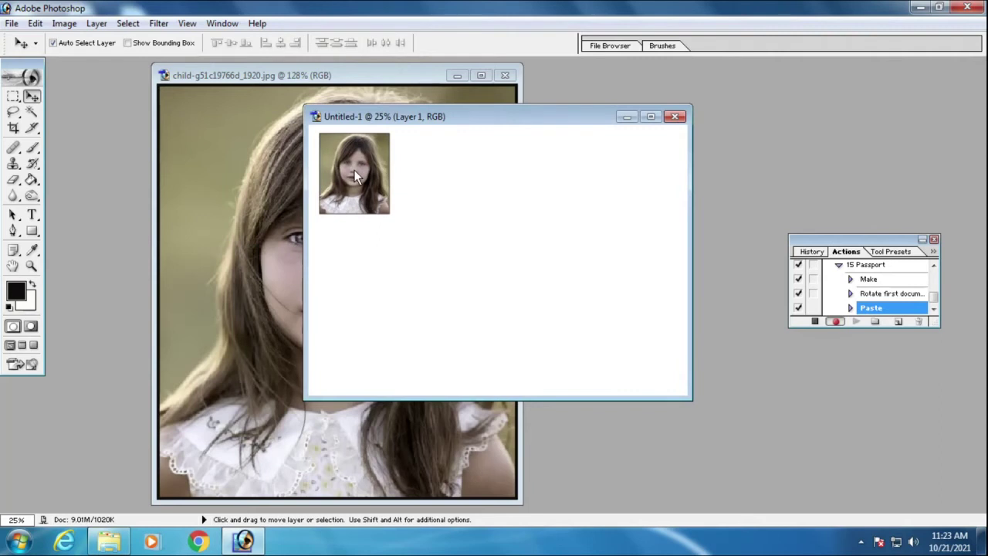
key("Left")
key("Left")
key("Left")
key("Left")
key("Left")
key("Left")
key("Left")
key("Left")
key("Left")
key("Up")
key("Up")
key("Up")
key("Up")
key("Up")
key("Up")
key("Up")
key("Up")
key("Up")
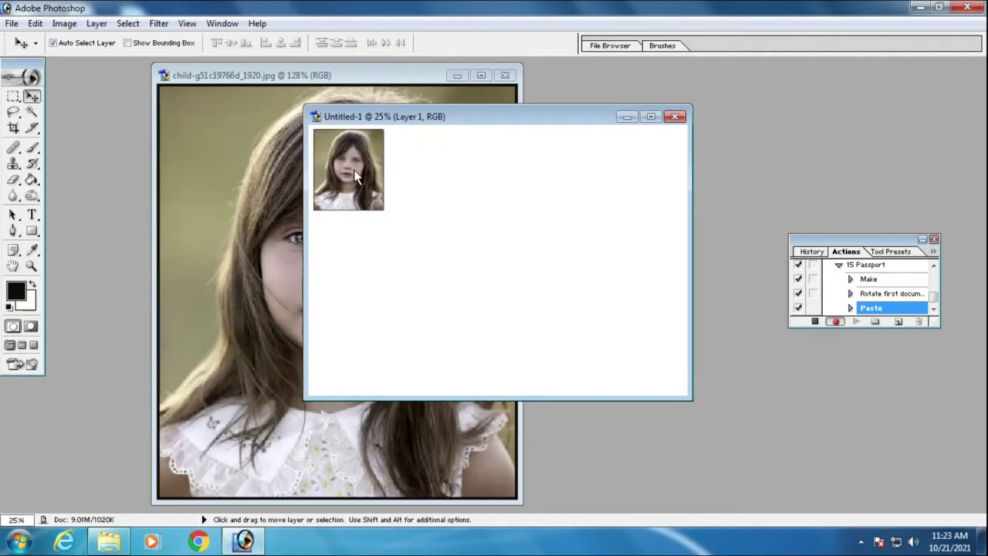
key("Left")
key("Down")
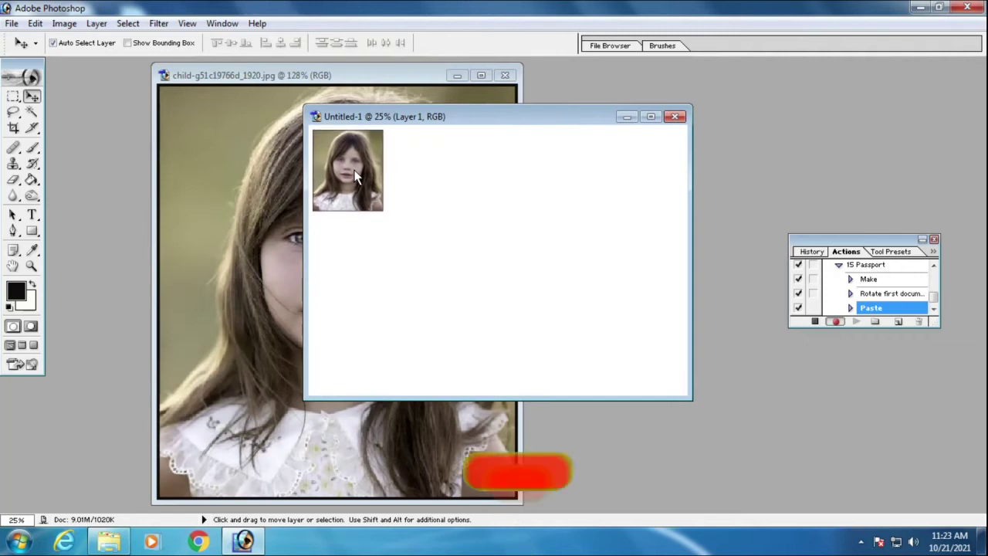
Step: Duplicate the photo repeatedly, spacing copies rightward into a row of five
key("ctrl+j")
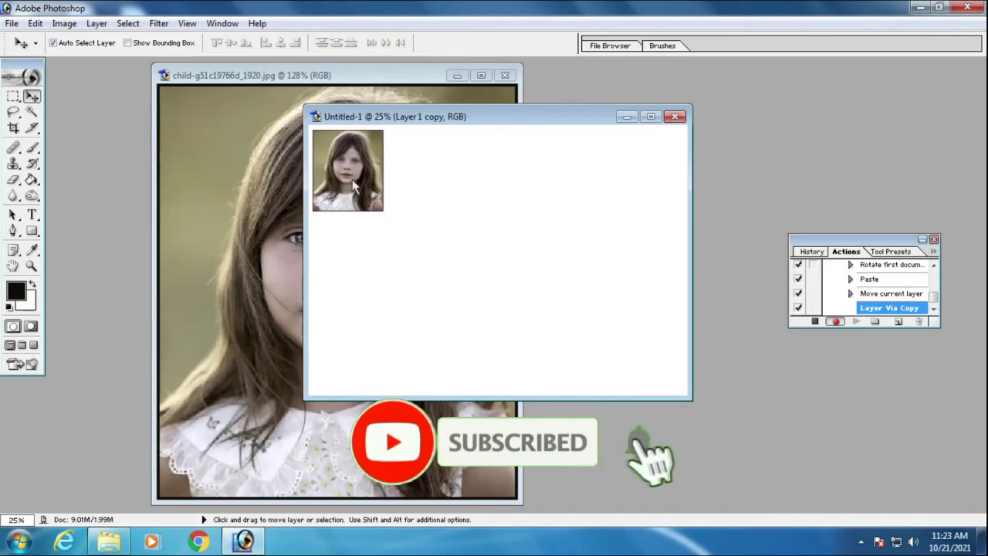
key("shift+Right")
key("shift+Right")
key("shift+Right")
key("shift+Right")
key("shift+Right")
key("shift+Right")
key("shift+Right")
key("shift+Right")
key("shift+Right")
key("shift+Right")
key("shift+Right")
key("shift+Right")
key("shift+Right")
key("shift+Right")
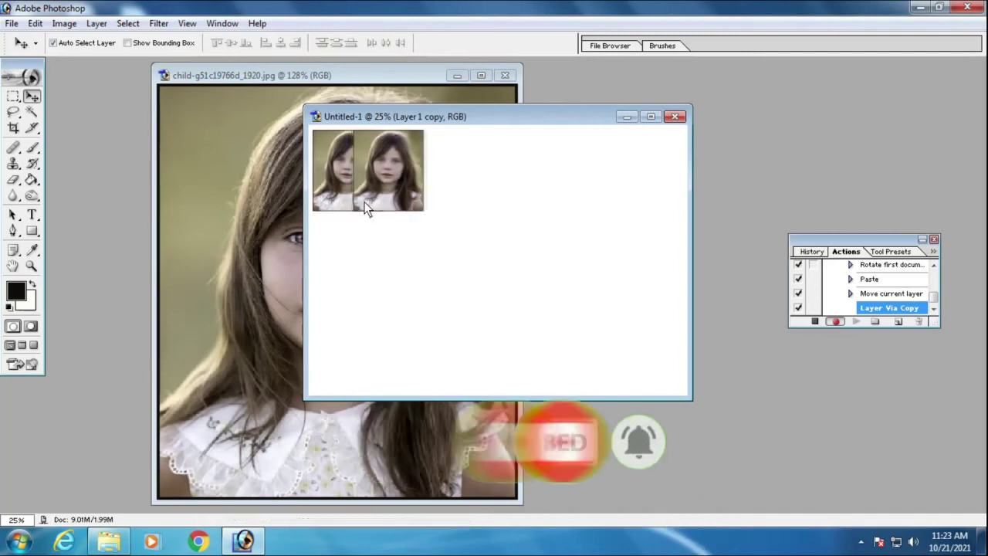
key("shift+Right")
key("shift+Right")
key("shift+Right")
key("shift+Right")
key("shift+Right")
key("shift+Right")
key("shift+Right")
key("shift+Right")
key("shift+Right")
key("shift+Right")
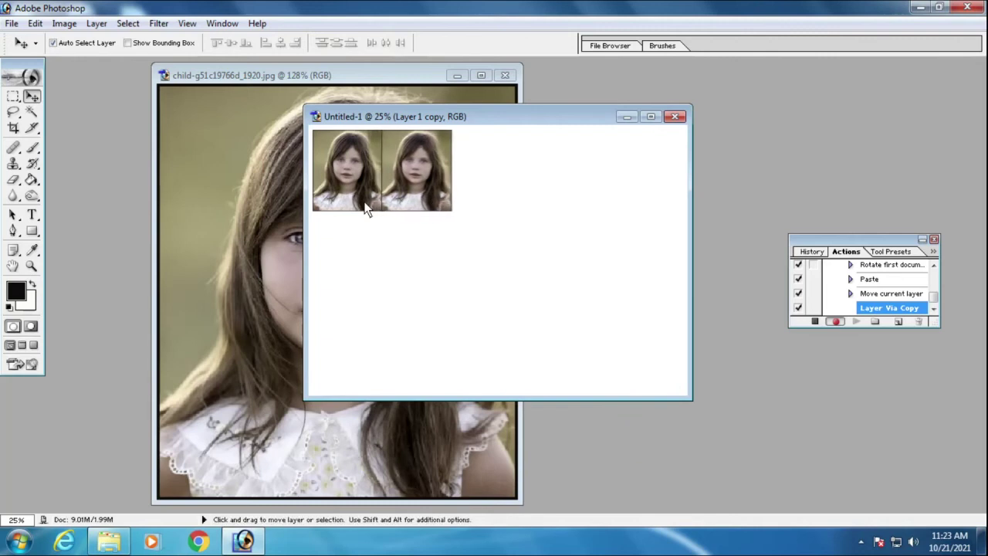
key("shift+Right")
key("shift+Right")
key("shift+Right")
key("shift+Right")
key("shift+Right")
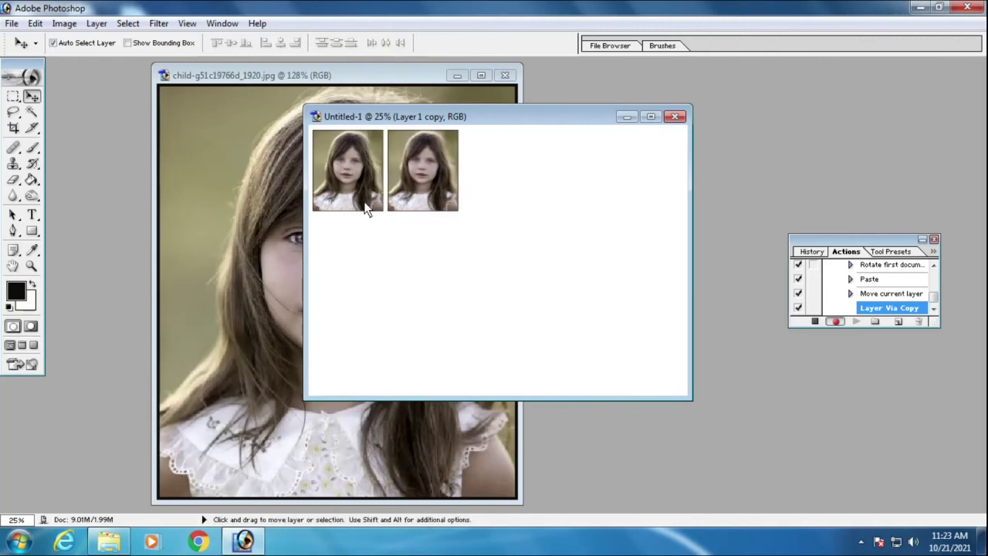
key("shift+Left")
key("ctrl+j")
key("shift+Right")
key("shift+Right")
key("shift+Right")
key("shift+Right")
key("shift+Right")
key("shift+Right")
key("shift+Right")
key("shift+Right")
key("shift+Right")
key("shift+Right")
key("shift+Right")
key("shift+Right")
key("shift+Right")
key("shift+Right")
key("shift+Right")
key("shift+Right")
key("shift+Right")
key("shift+Right")
key("shift+Right")
key("shift+Right")
key("shift+Right")
key("shift+Right")
key("shift+Right")
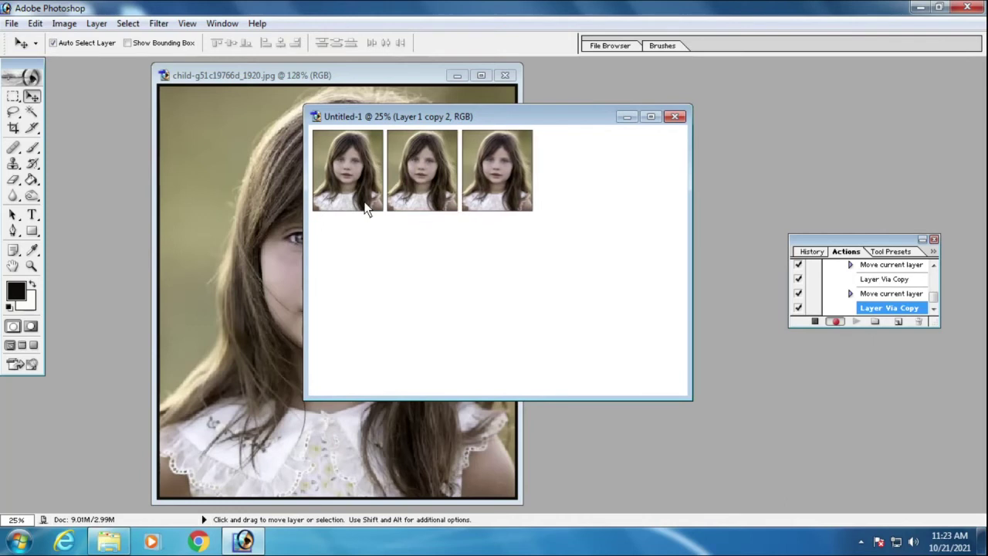
key("shift+Left")
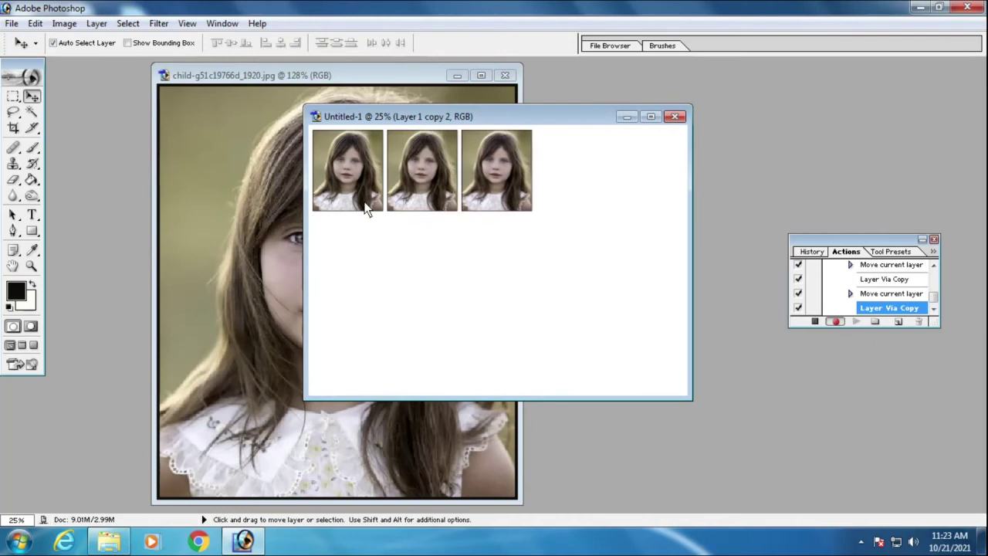
key("shift+Right")
key("shift+Right")
key("shift+Right")
key("shift+Right")
key("shift+Right")
key("shift+Right")
key("shift+Right")
key("shift+Right")
key("shift+Right")
key("shift+Right")
key("shift+Right")
key("shift+Right")
key("shift+Right")
key("shift+Right")
key("shift+Right")
key("shift+Right")
key("shift+Right")
key("shift+Right")
key("shift+Right")
key("shift+Right")
key("shift+Right")
key("shift+Right")
key("Right")
key("Right")
key("Right")
key("Right")
key("Right")
key("Right")
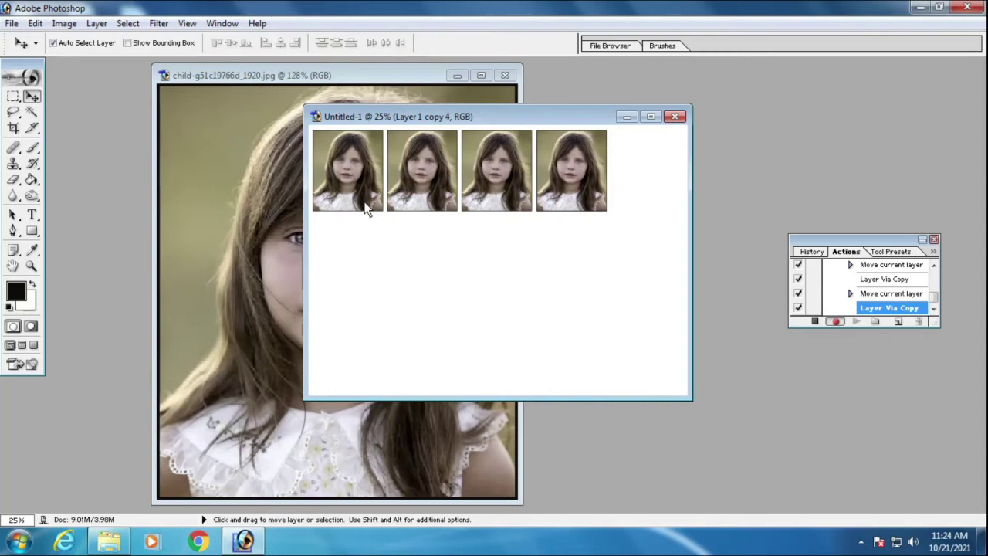
key("shift+Right")
key("shift+Right")
key("shift+Right")
key("shift+Right")
key("shift+Right")
key("shift+Right")
key("shift+Right")
key("shift+Right")
key("shift+Right")
key("shift+Right")
key("shift+Right")
key("shift+Right")
key("shift+Right")
key("shift+Right")
key("shift+Right")
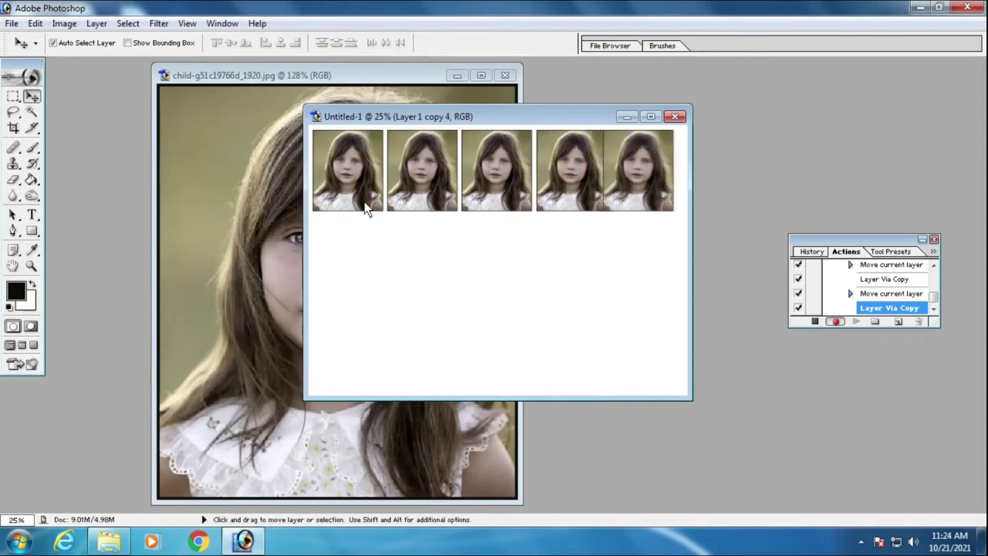
key("shift+Right")
key("shift+Right")
key("shift+Right")
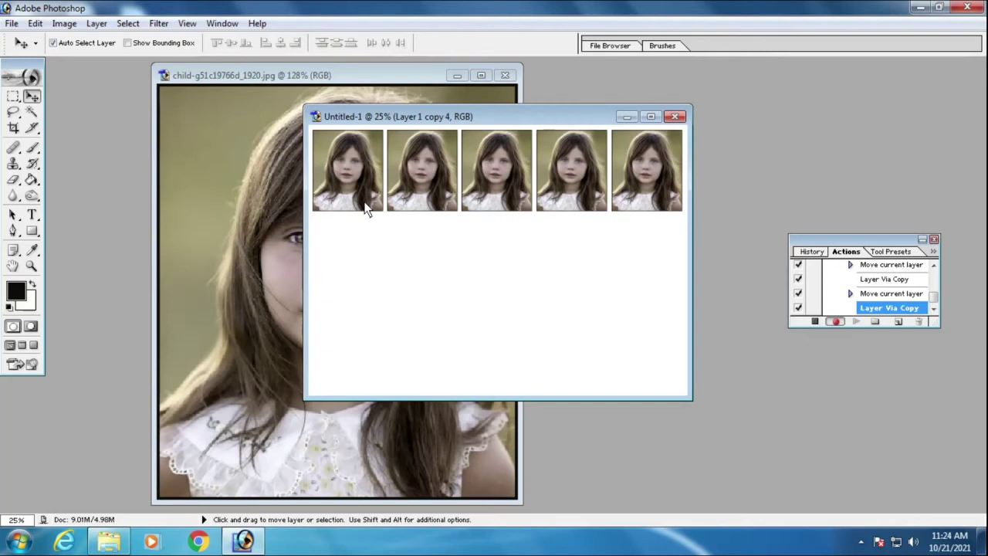
Step: Merge the five photos into one row layer and nudge it into place
key("ctrl+e")
key("ctrl+e")
key("ctrl+e")
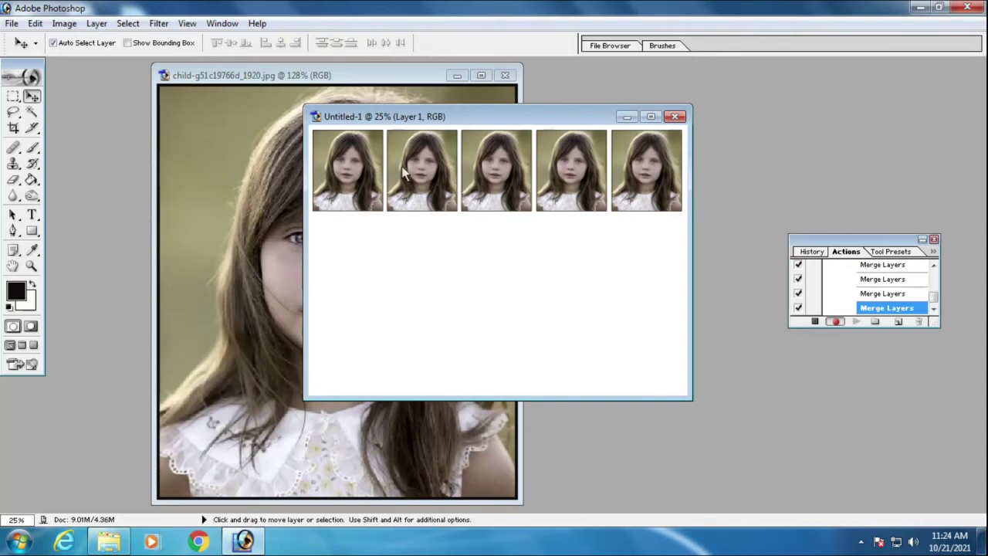
left_click_drag(403, 174, 409, 176)
key("Left")
key("Left")
key("Left")
key("Left")
key("Left")
key("Left")
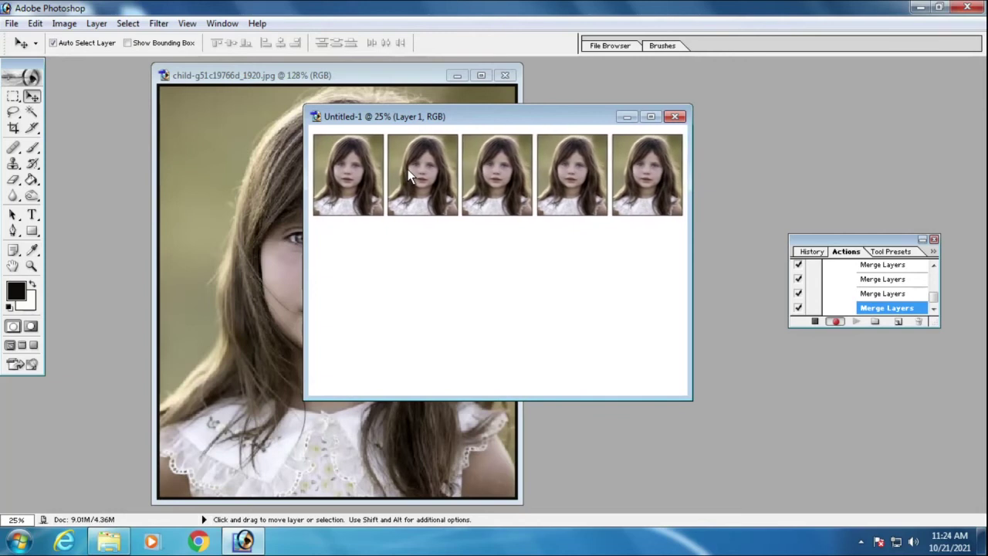
key("Up")
key("Up")
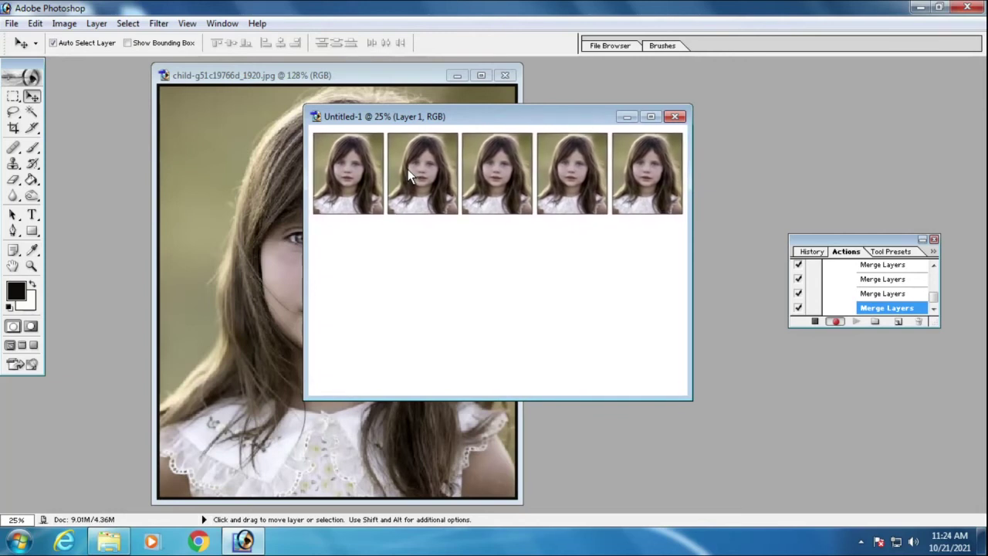
Step: Duplicate the row downward twice to form second and third rows
key("ctrl+j")
key("Down")
key("Down")
key("shift+Down")
key("shift+Down")
key("shift+Down")
key("shift+Down")
key("shift+Down")
key("shift+Down")
key("shift+Down")
key("shift+Down")
key("shift+Down")
key("shift+Down")
key("shift+Down")
key("shift+Down")
key("shift+Down")
key("shift+Down")
key("shift+Down")
key("shift+Down")
key("shift+Down")
key("shift+Down")
key("shift+Down")
key("shift+Down")
key("shift+Down")
key("shift+Down")
key("shift+Down")
key("shift+Down")
key("shift+Down")
key("shift+Down")
key("ctrl+j")
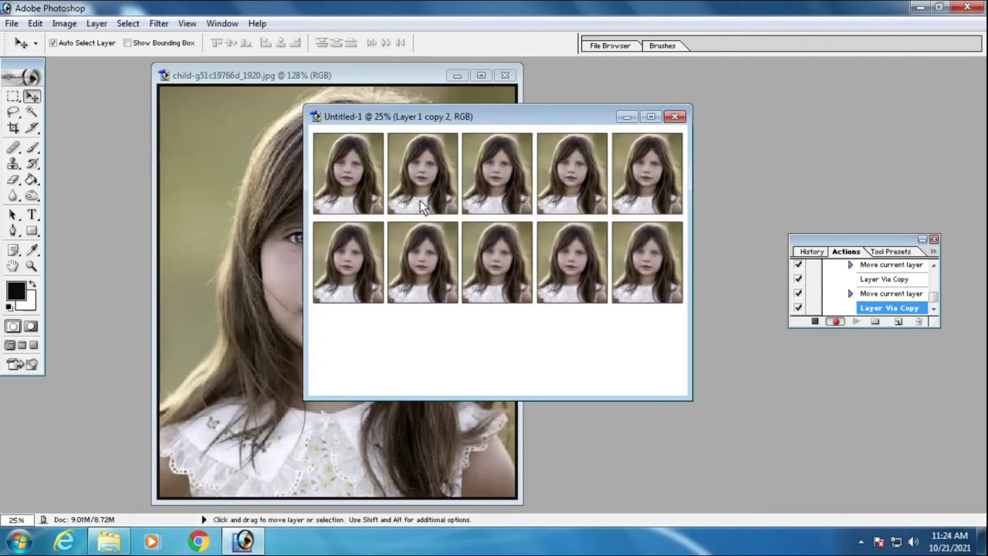
key("shift+Down")
key("shift+Down")
key("shift+Down")
key("shift+Down")
key("shift+Down")
key("shift+Down")
key("shift+Down")
key("shift+Down")
key("shift+Down")
key("shift+Down")
key("shift+Down")
key("shift+Down")
key("shift+Down")
key("shift+Down")
key("shift+Down")
key("shift+Down")
key("shift+Down")
key("shift+Down")
key("shift+Down")
key("shift+Down")
key("shift+Down")
key("shift+Down")
key("shift+Down")
key("shift+Down")
key("shift+Down")
key("Down")
key("Down")
Step: Nudge the top row up and the middle row down to even the spacing
left_click(463, 183)
key("Up")
key("Up")
left_click(487, 244)
key("Up")
key("Up")
key("Up")
key("Up")
key("Up")
key("Up")
key("Up")
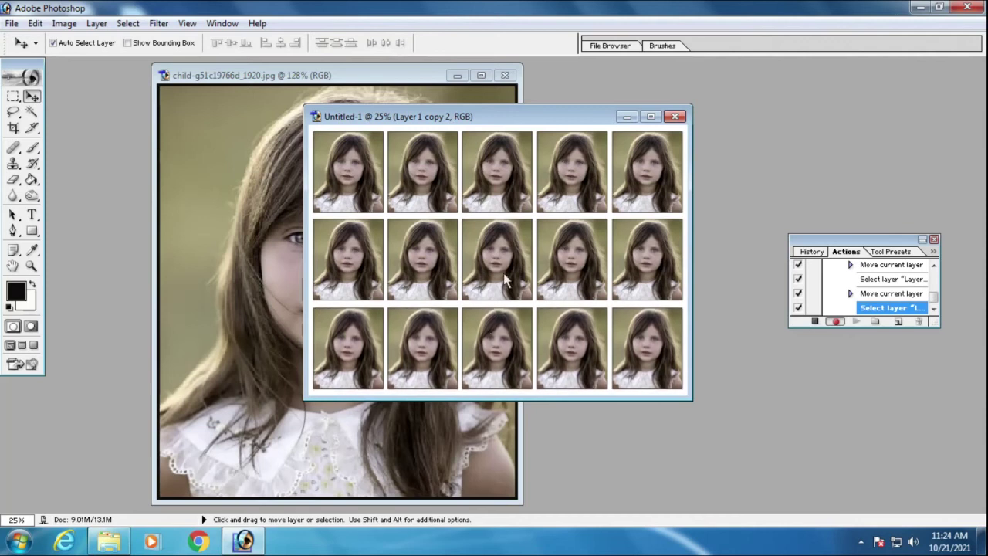
key("Down")
key("Down")
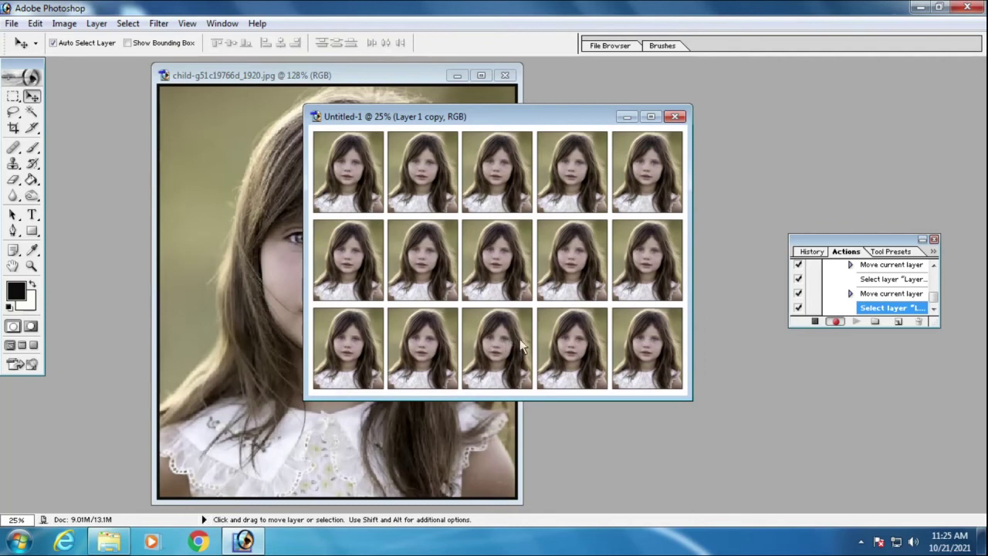
Step: Stop recording 15 Passport and close the tiled sheet without saving
left_click(814, 322)
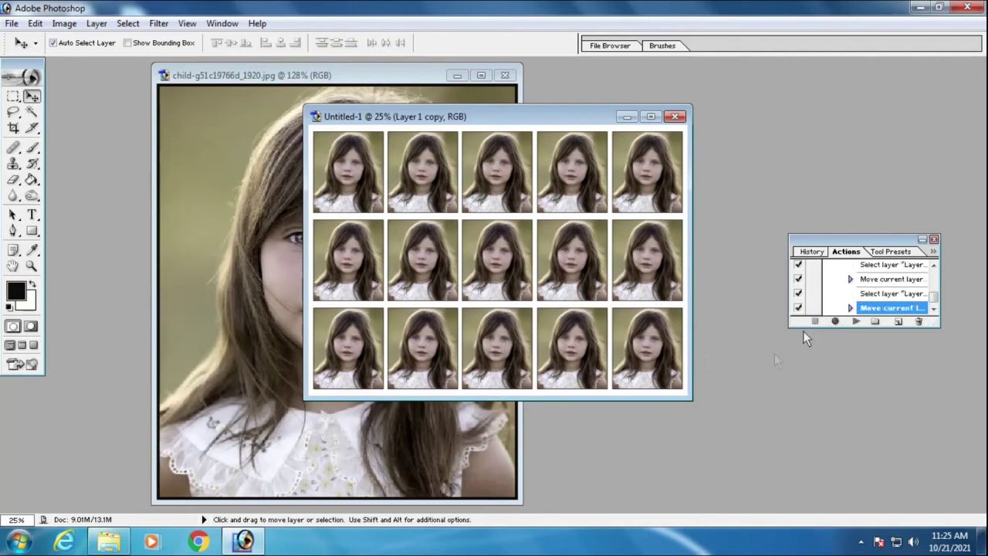
left_click(673, 117)
left_click(503, 215)
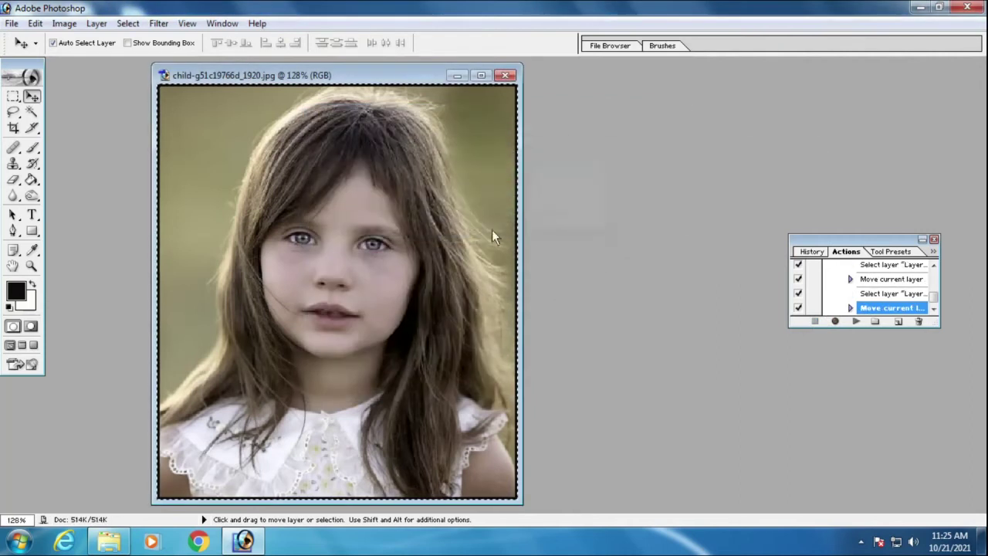
Step: Replay the action to rebuild the fifteen-copy sheet, then close it without saving
key("F2")
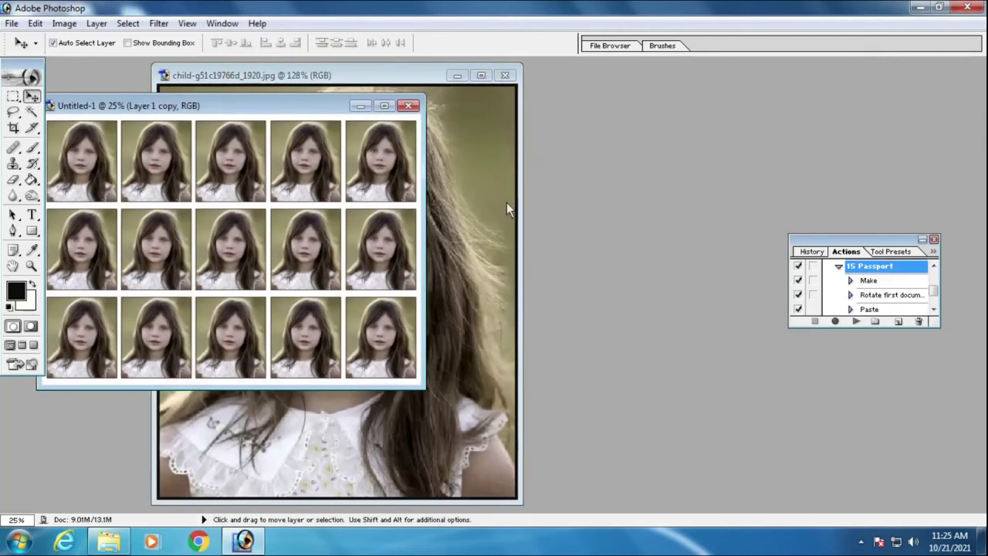
left_click_drag(310, 106, 486, 127)
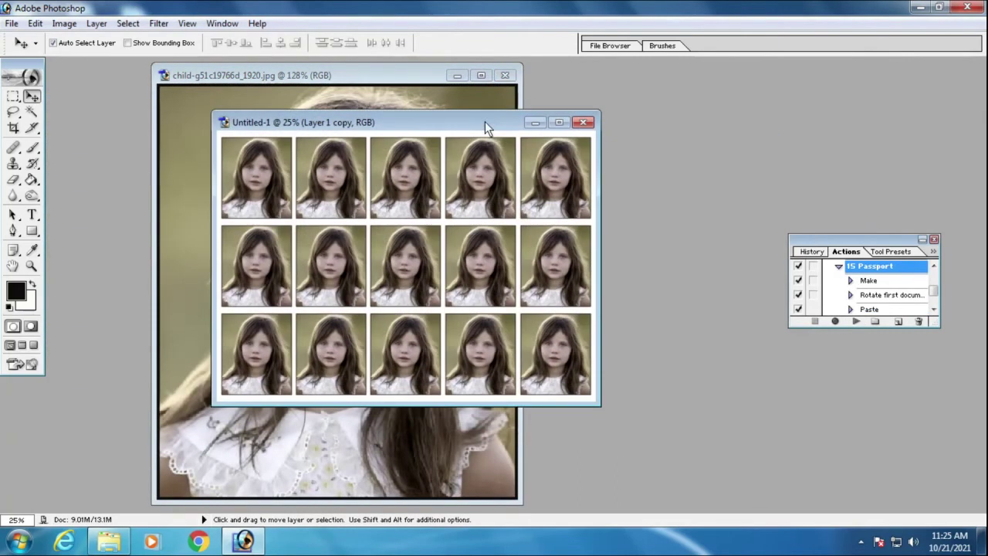
left_click(584, 123)
left_click(496, 213)
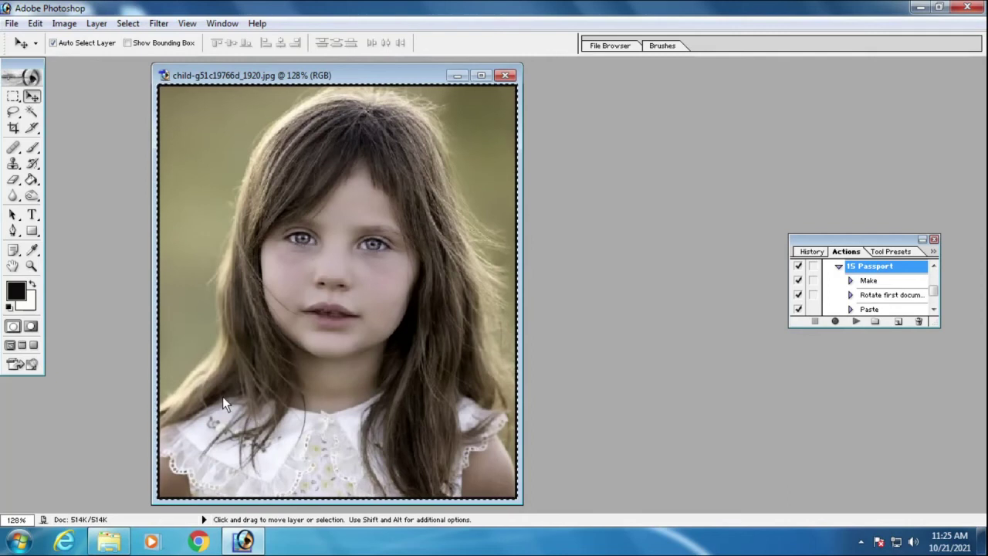
Step: Create the '20 Passport' action with function key F8 and start recording
left_click(897, 322)
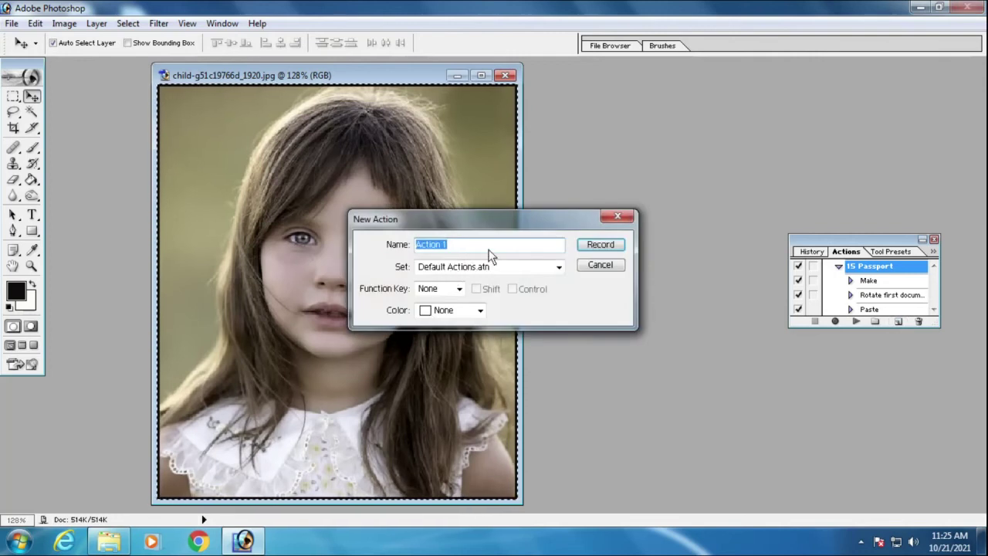
type("20 Passport")
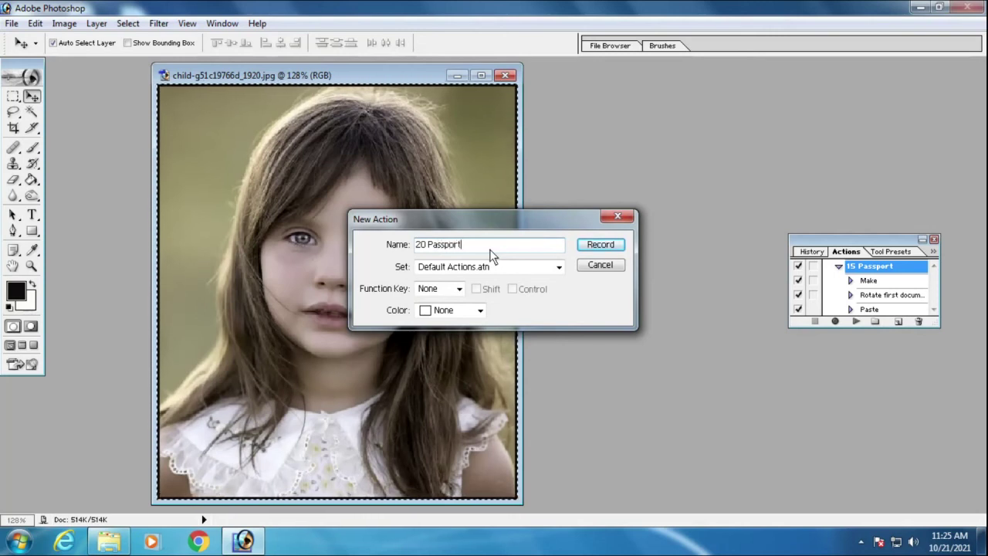
left_click(459, 289)
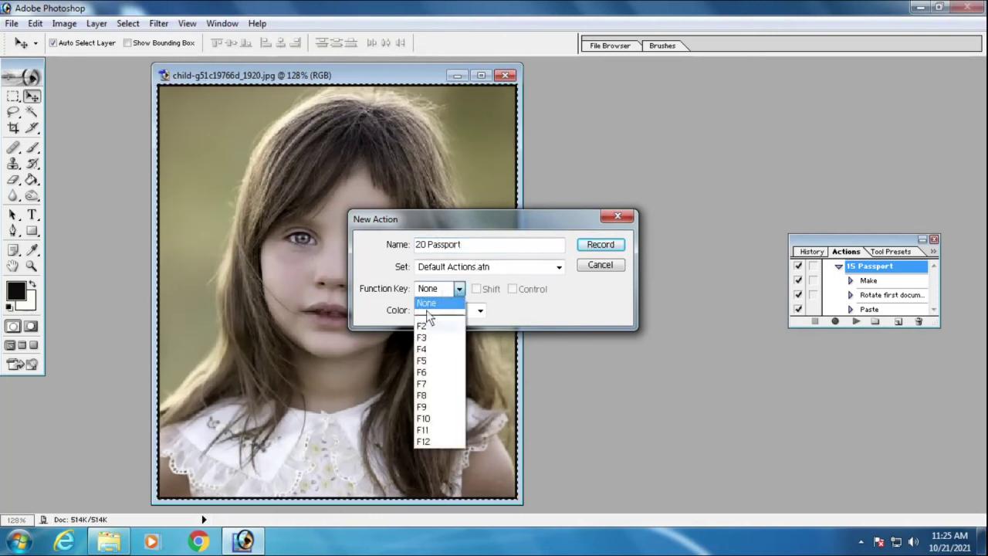
left_click(429, 396)
left_click(596, 244)
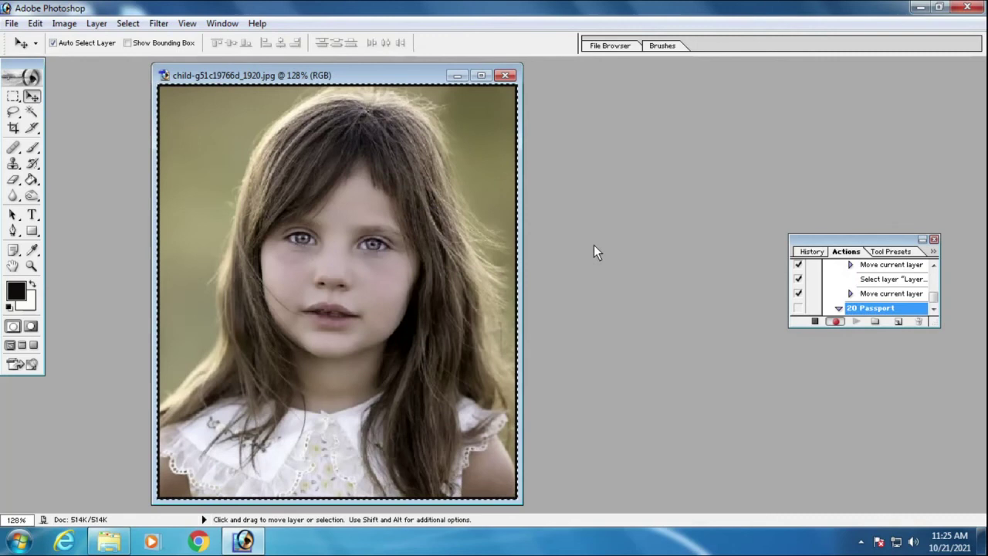
Step: Create a blank 6 x 8 inch page, starting from the 8 x 10 preset
key("ctrl+n")
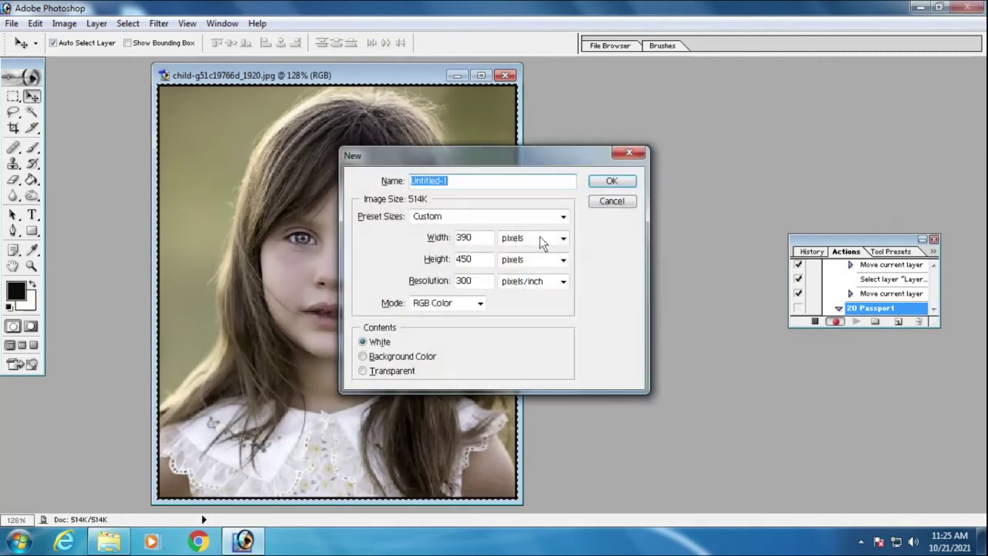
left_click(545, 219)
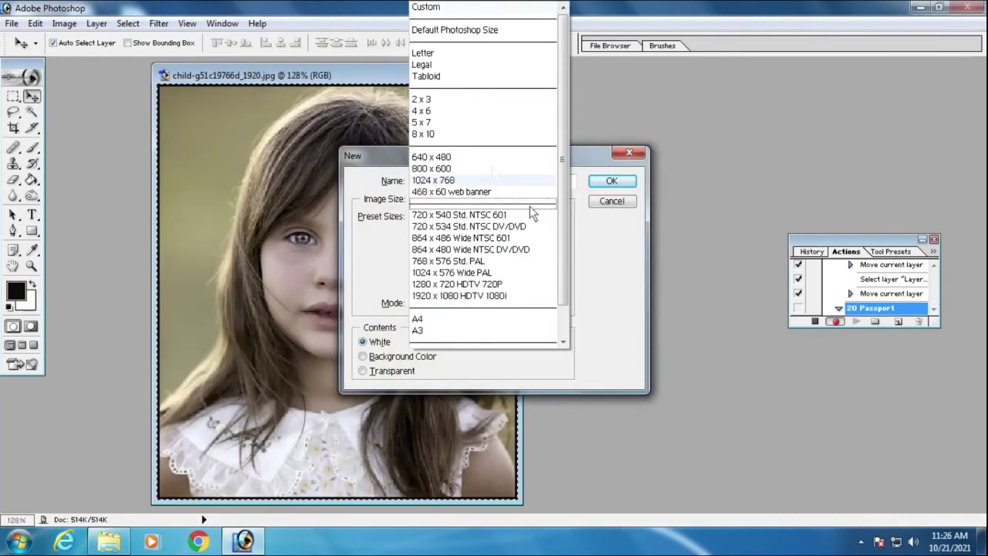
left_click(445, 136)
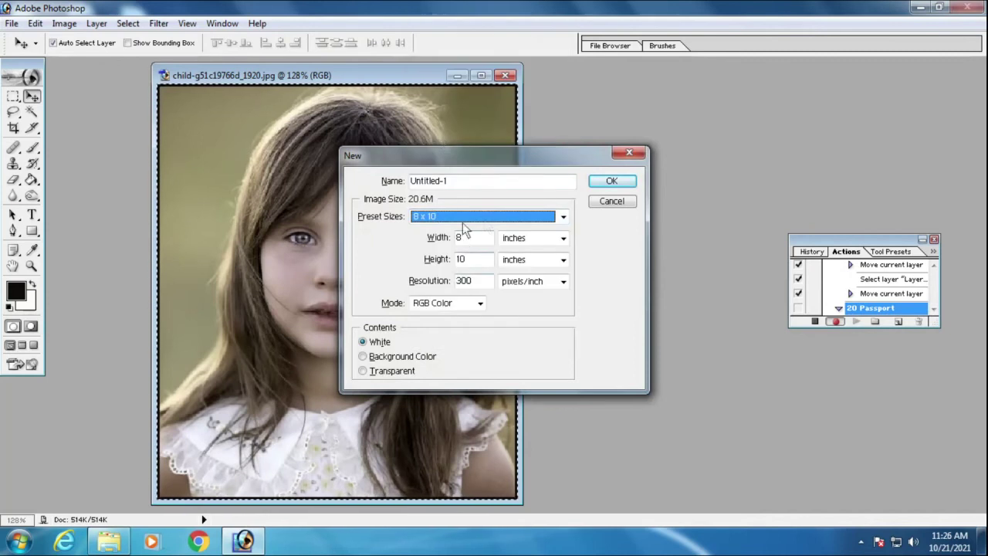
left_click(485, 217)
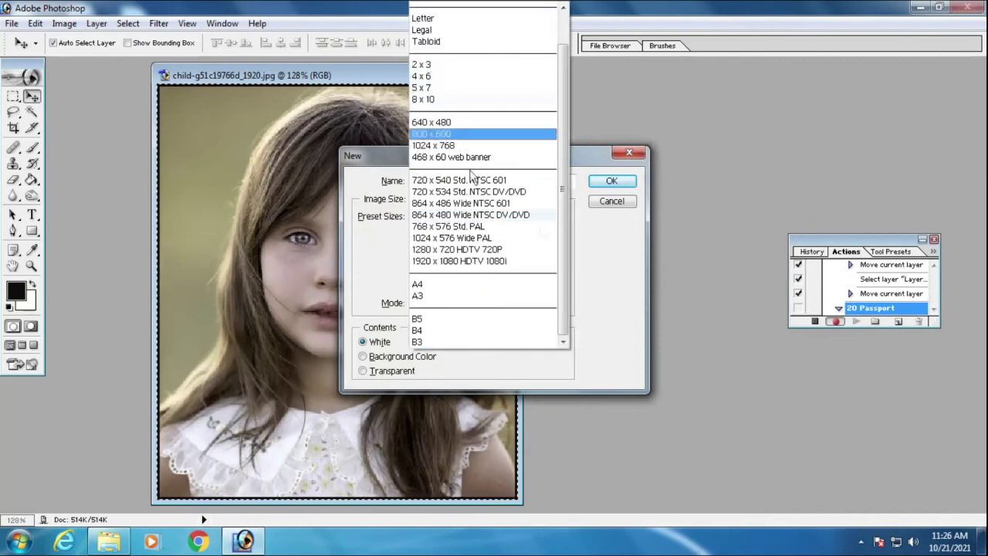
left_click(583, 242)
left_click(483, 238)
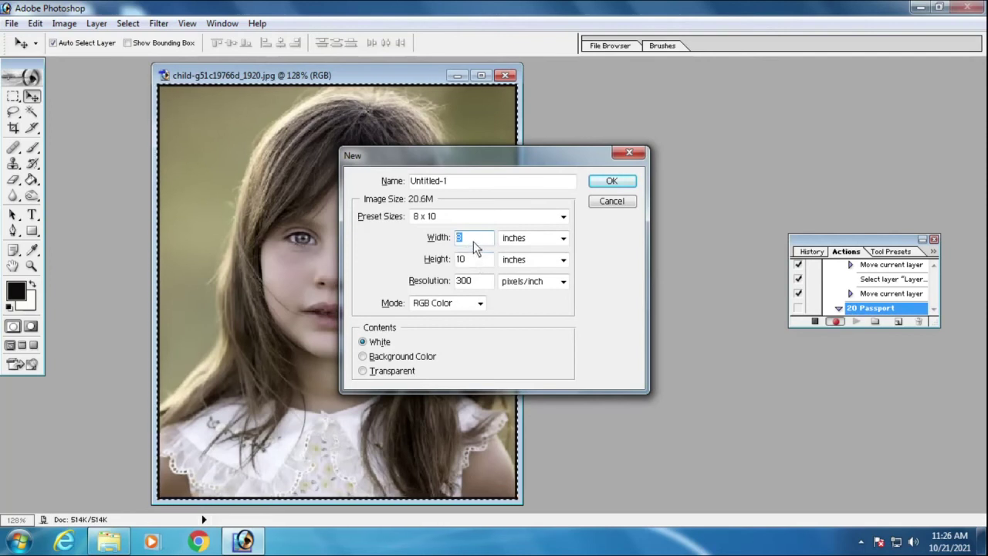
key("Tab")
type("8")
key("shift+Tab")
type("6")
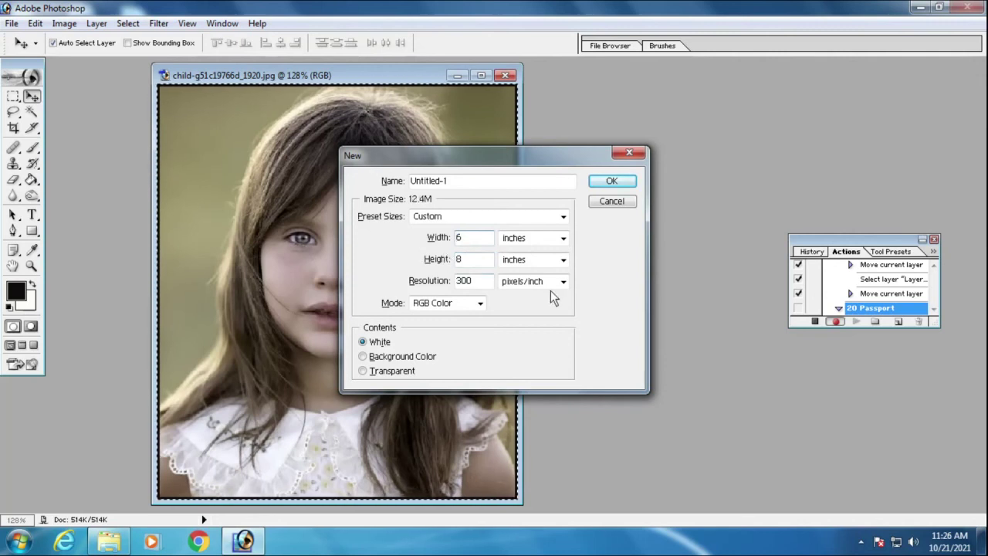
key("Return")
Step: Paste the passport photo into the blank 6 × 8 page and position it at the top-left corner
left_click_drag(178, 111, 514, 148)
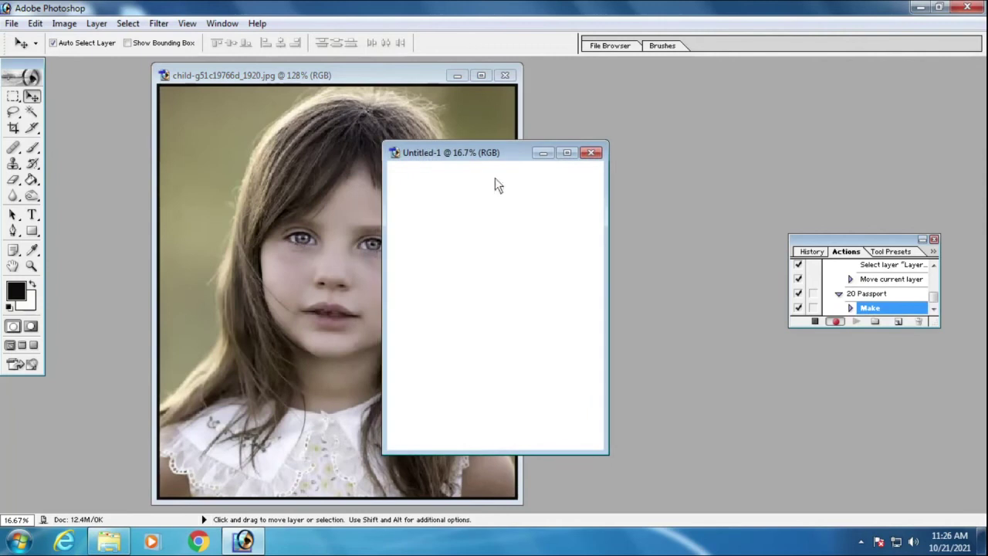
key("ctrl+v")
left_click_drag(495, 316, 417, 205)
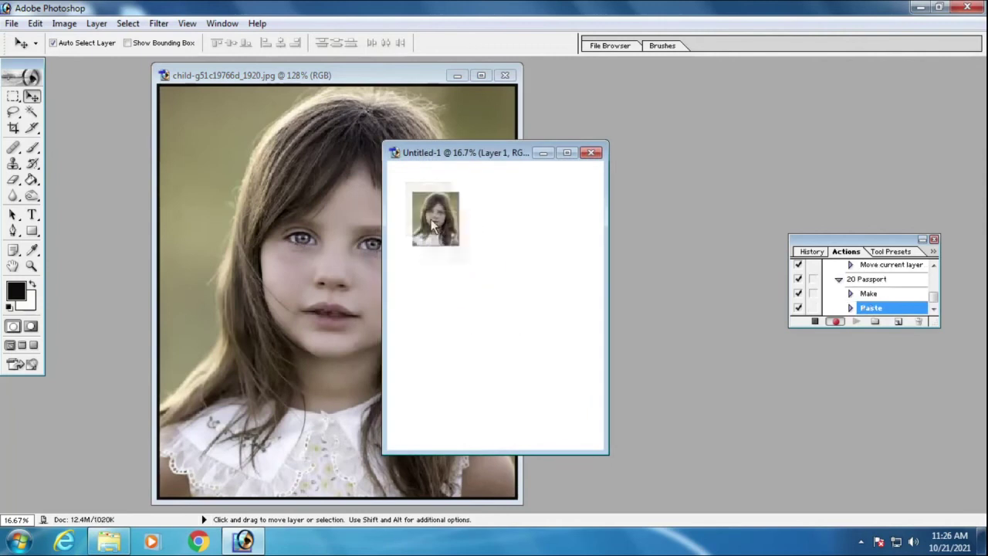
key("shift+Down")
key("shift+Down")
key("shift+Down")
key("shift+Down")
key("shift+Down")
key("shift+Up")
key("shift+Right")
key("shift+Left")
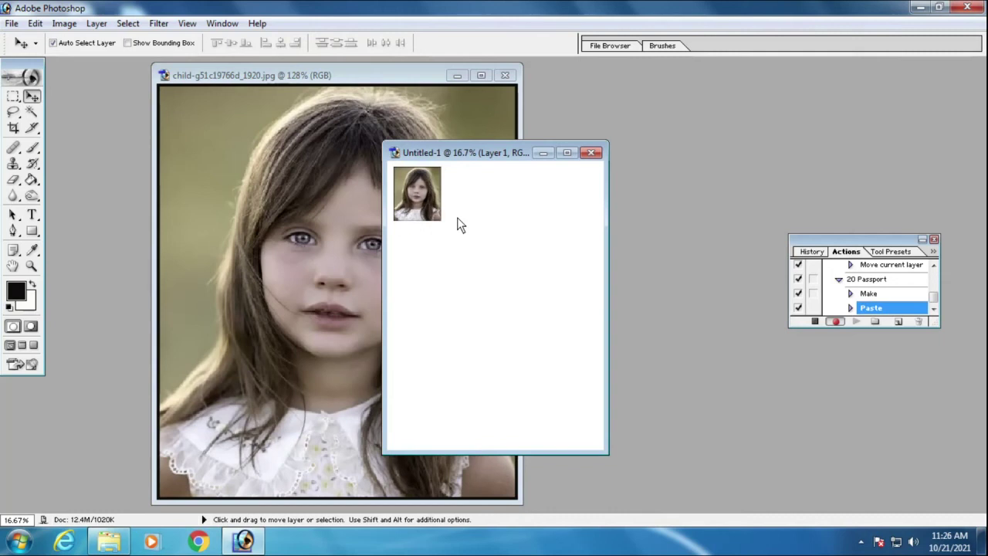
key("shift+Right")
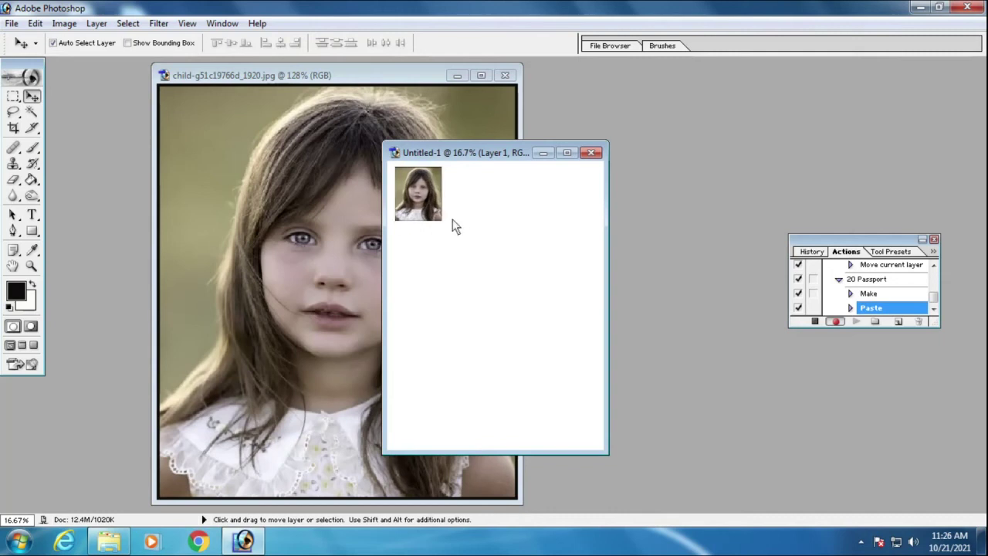
Step: Duplicate the photo three times side by side, then merge the four copies into one row layer
key("ctrl+j")
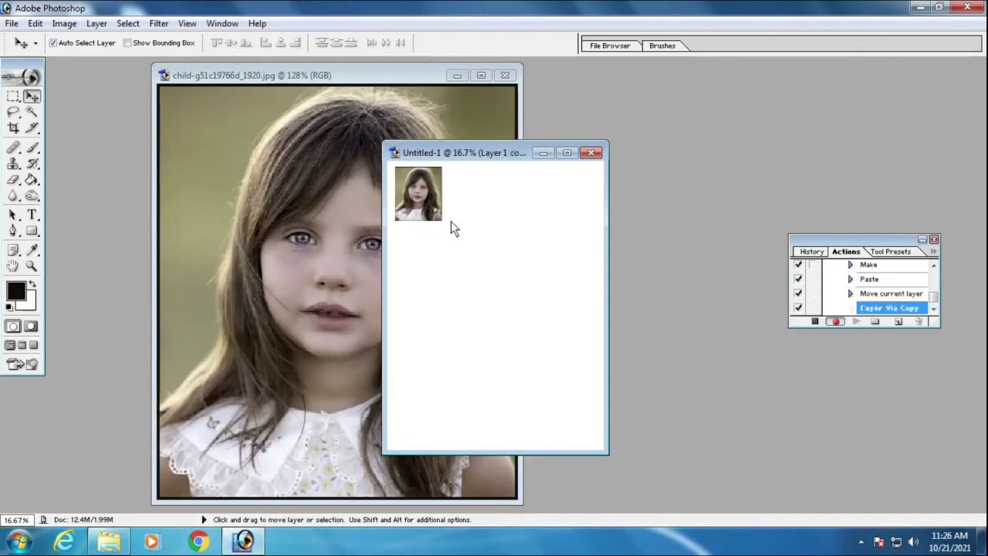
key("shift+Right")
key("shift+Right")
key("shift+Right")
key("shift+Right")
key("shift+Right")
key("shift+Right")
key("shift+Right")
key("shift+Right")
key("shift+Right")
key("shift+Right")
key("shift+Right")
key("shift+Right")
key("shift+Right")
key("shift+Right")
key("shift+Right")
key("shift+Right")
key("shift+Right")
key("shift+Right")
key("shift+Right")
key("shift+Right")
key("shift+Right")
key("shift+Right")
key("shift+Right")
key("shift+Right")
key("shift+Right")
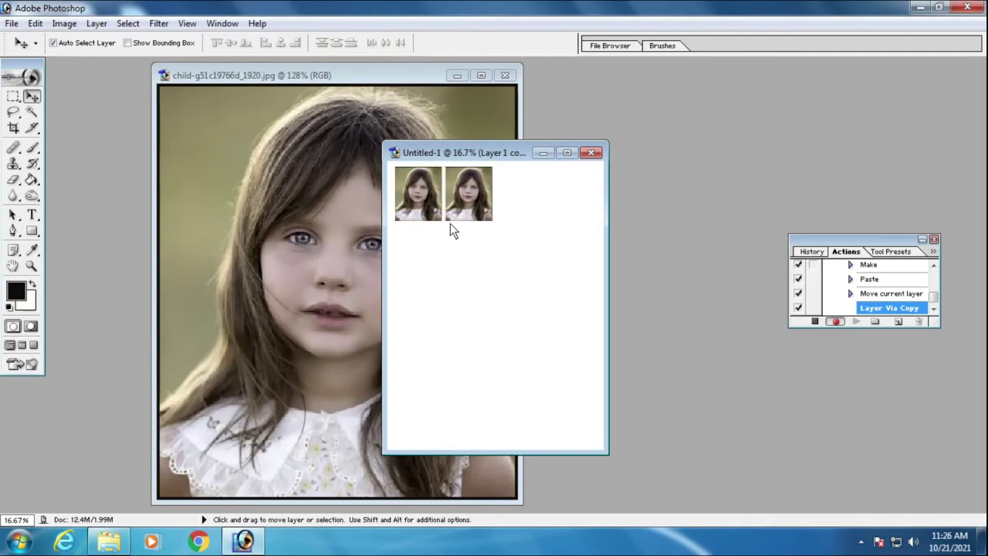
key("ctrl+j")
key("shift+Right")
key("shift+Right")
key("shift+Right")
key("shift+Right")
key("shift+Right")
key("shift+Right")
key("shift+Right")
key("shift+Right")
key("shift+Right")
key("shift+Right")
key("shift+Right")
key("shift+Right")
key("shift+Right")
key("shift+Right")
key("shift+Right")
key("shift+Right")
key("shift+Right")
key("shift+Right")
key("shift+Right")
key("Right")
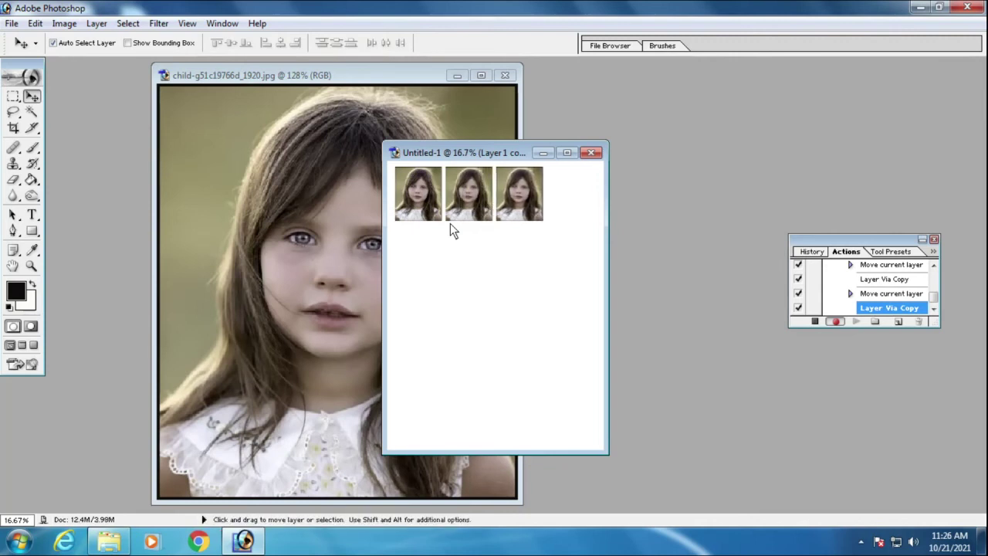
key("ctrl+j")
key("shift+Right")
key("shift+Right")
key("shift+Right")
key("shift+Right")
key("shift+Right")
key("shift+Right")
key("shift+Right")
key("shift+Right")
key("shift+Right")
key("shift+Right")
key("shift+Right")
key("shift+Right")
key("shift+Right")
key("shift+Right")
key("shift+Right")
key("shift+Right")
key("shift+Right")
key("shift+Right")
key("shift+Left")
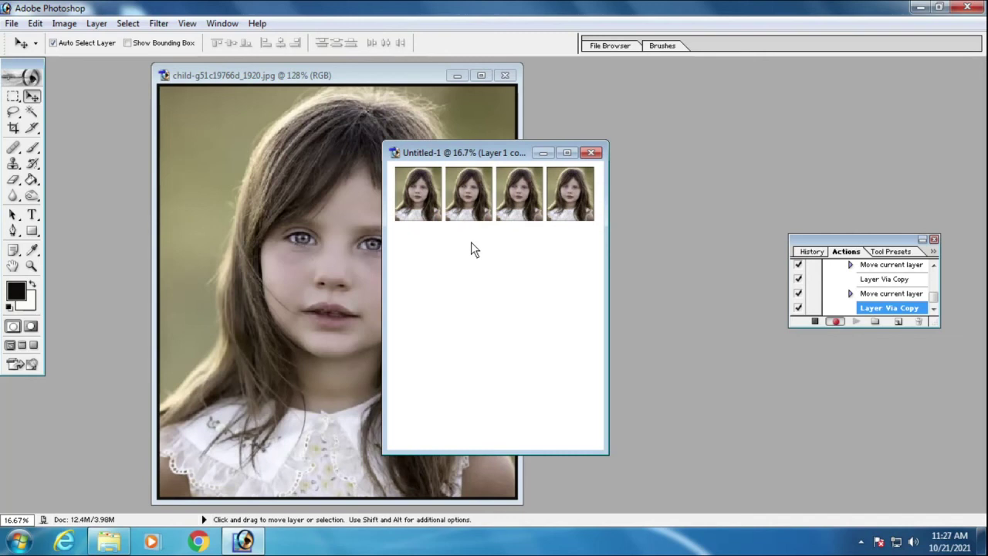
key("ctrl+e")
key("ctrl+e")
key("ctrl+e")
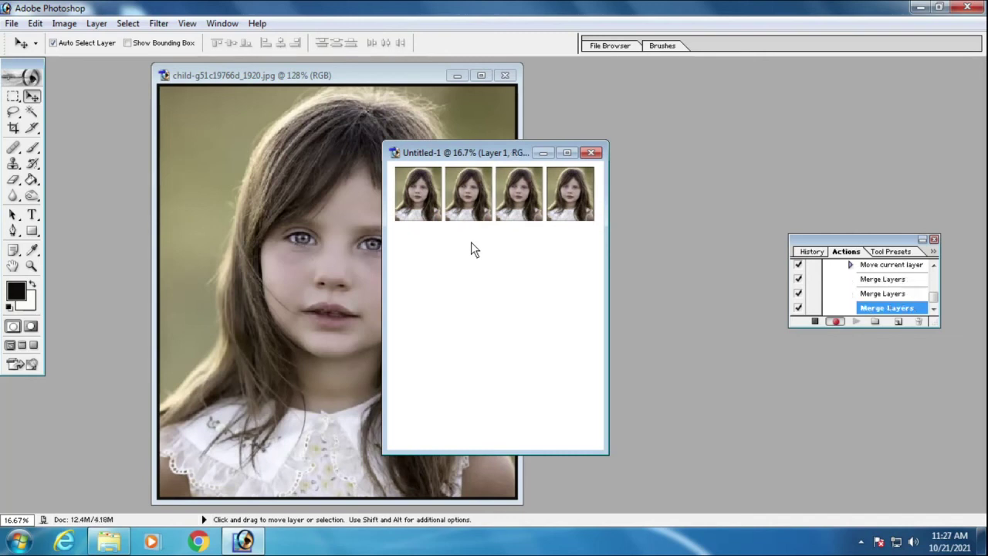
Step: Fine-tune the row's position, then duplicate it as a second row below
left_click_drag(522, 195, 522, 197)
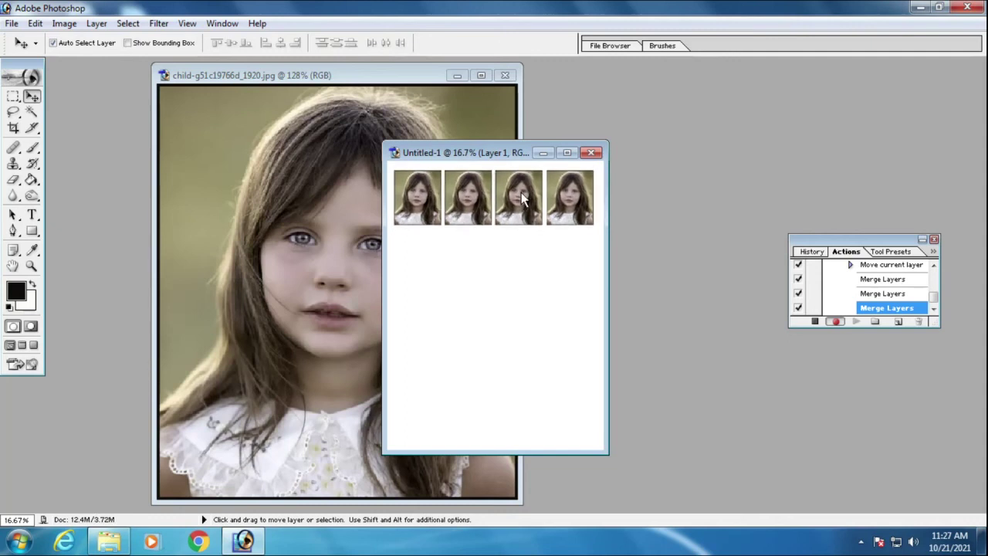
key("Up")
key("Up")
key("Up")
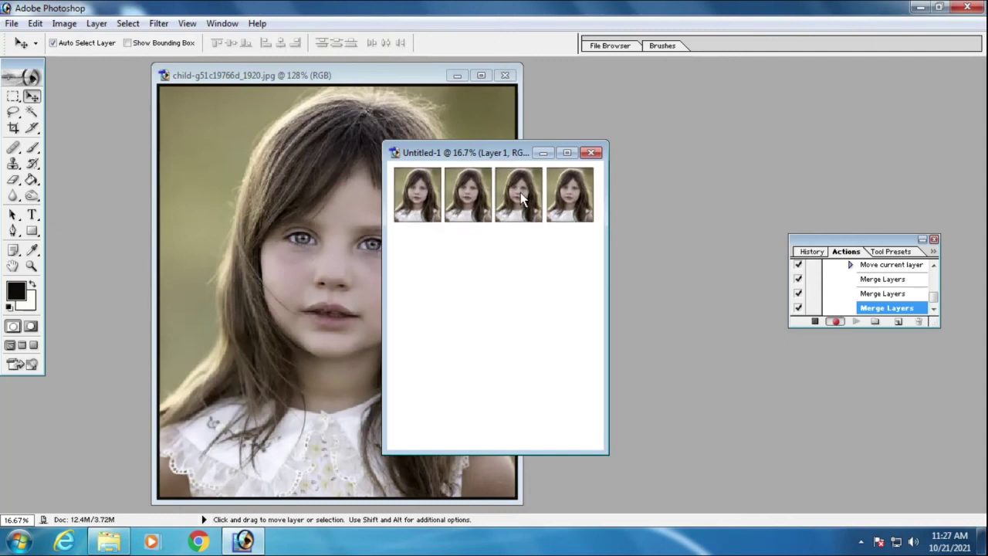
key("Right")
key("Right")
key("Up")
key("Up")
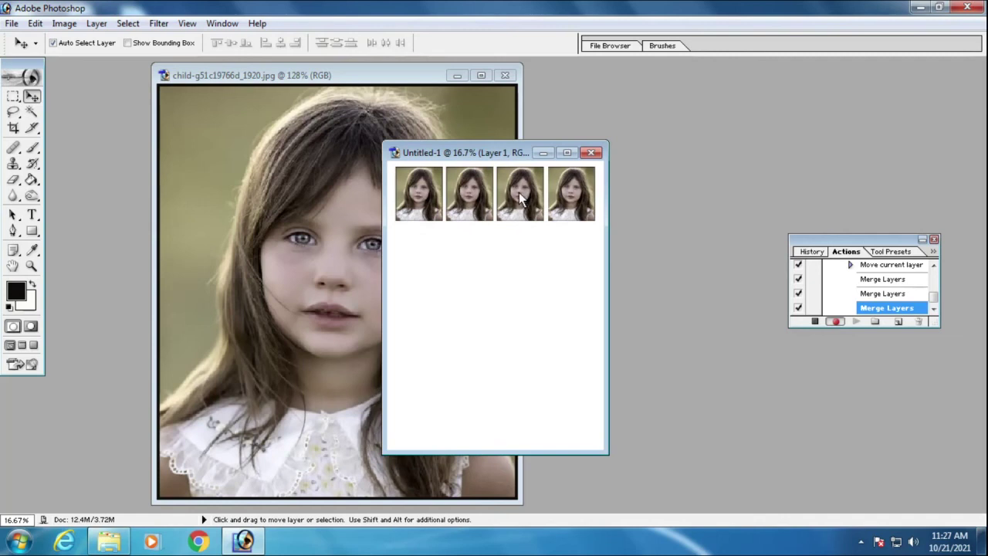
key("ctrl+j")
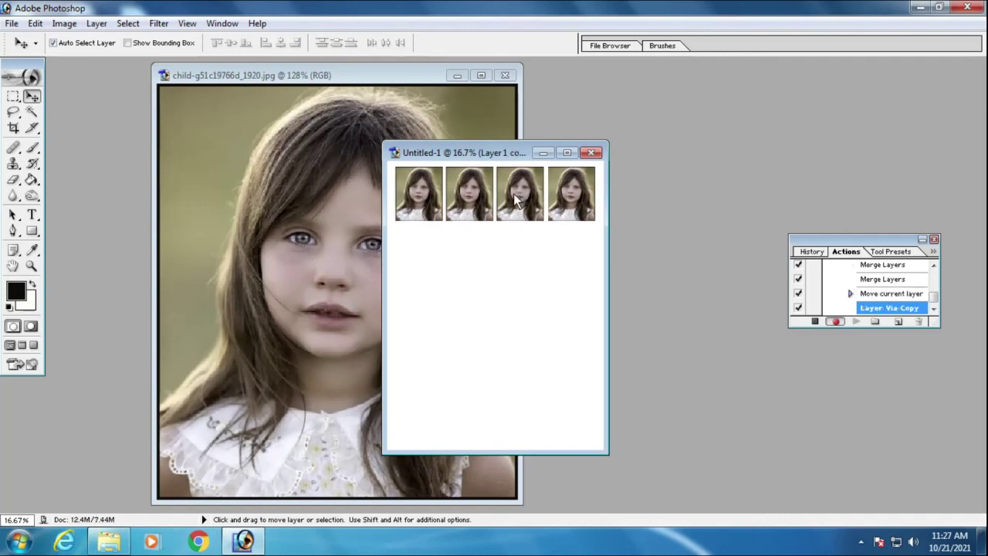
key("shift+Down")
key("shift+Down")
key("shift+Down")
key("shift+Down")
key("shift+Down")
key("shift+Down")
key("shift+Down")
key("shift+Down")
key("shift+Down")
key("shift+Down")
key("shift+Down")
key("shift+Down")
key("shift+Down")
key("shift+Down")
key("shift+Down")
key("shift+Down")
key("shift+Down")
key("shift+Down")
key("shift+Down")
Step: Add third, fourth and fifth row copies stacked down the page
key("shift+Down")
key("shift+Down")
key("shift+Down")
key("shift+Down")
key("shift+Down")
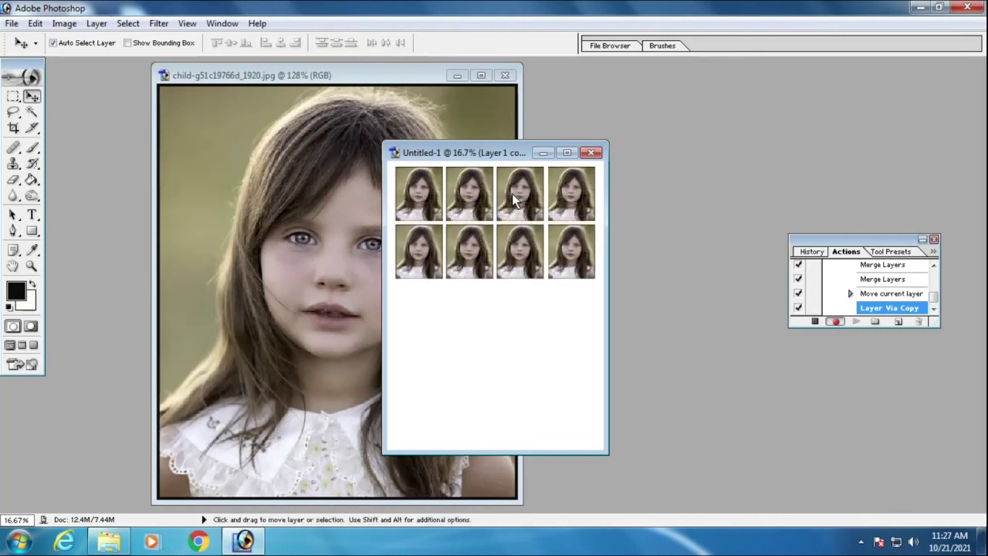
key("ctrl+j")
key("shift+Down")
key("shift+Down")
key("shift+Down")
key("shift+Down")
key("shift+Down")
key("shift+Down")
key("shift+Down")
key("shift+Down")
key("shift+Down")
key("shift+Down")
key("shift+Down")
key("shift+Down")
key("shift+Down")
key("shift+Down")
key("shift+Down")
key("shift+Down")
key("shift+Down")
key("shift+Down")
key("shift+Down")
key("shift+Down")
key("shift+Down")
key("shift+Down")
key("shift+Down")
key("shift+Down")
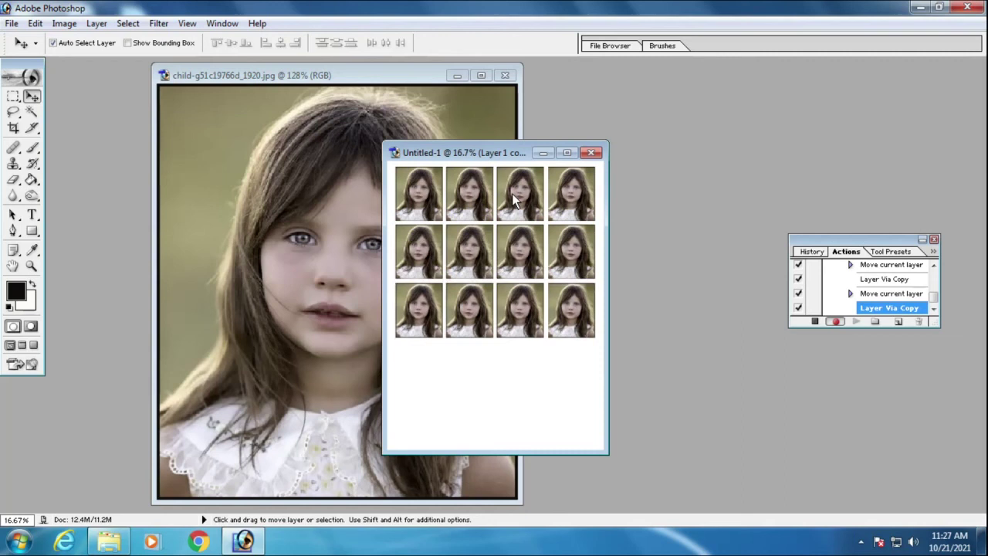
key("ctrl+j")
key("shift+Down")
key("shift+Down")
key("shift+Down")
key("shift+Down")
key("shift+Down")
key("shift+Down")
key("shift+Down")
key("shift+Down")
key("shift+Down")
key("shift+Down")
key("shift+Down")
key("shift+Down")
key("shift+Down")
key("shift+Down")
key("shift+Down")
key("shift+Down")
key("shift+Down")
key("shift+Down")
key("shift+Up")
key("shift+Up")
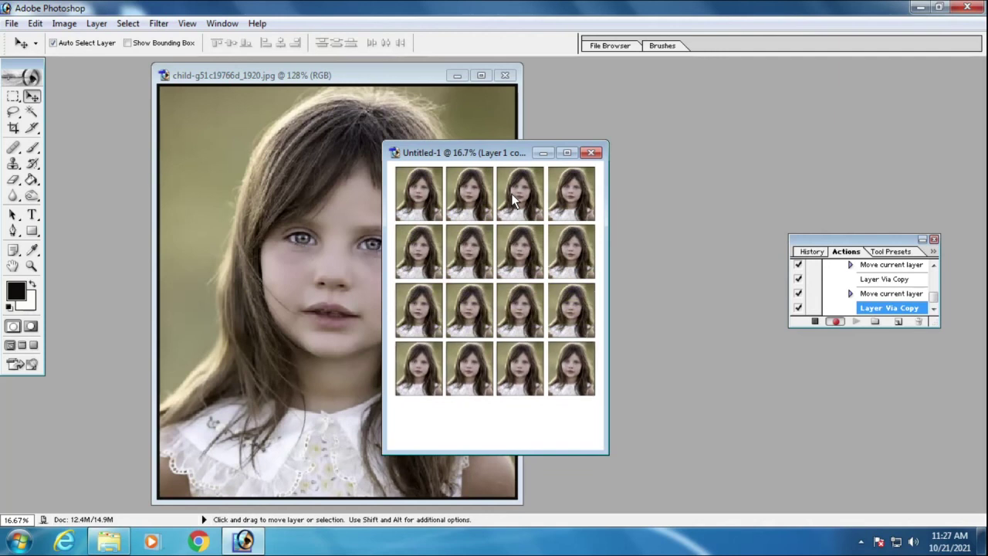
key("ctrl+j")
key("shift+Down")
key("shift+Down")
key("shift+Down")
key("shift+Down")
key("shift+Down")
key("shift+Down")
key("shift+Down")
key("shift+Down")
key("shift+Down")
key("shift+Down")
key("shift+Down")
key("shift+Down")
key("shift+Down")
key("shift+Down")
key("shift+Down")
key("shift+Down")
key("shift+Down")
key("shift+Down")
key("shift+Down")
key("shift+Down")
key("shift+Down")
key("shift+Down")
key("shift+Down")
key("shift+Down")
key("shift+Down")
key("shift+Down")
key("shift+Down")
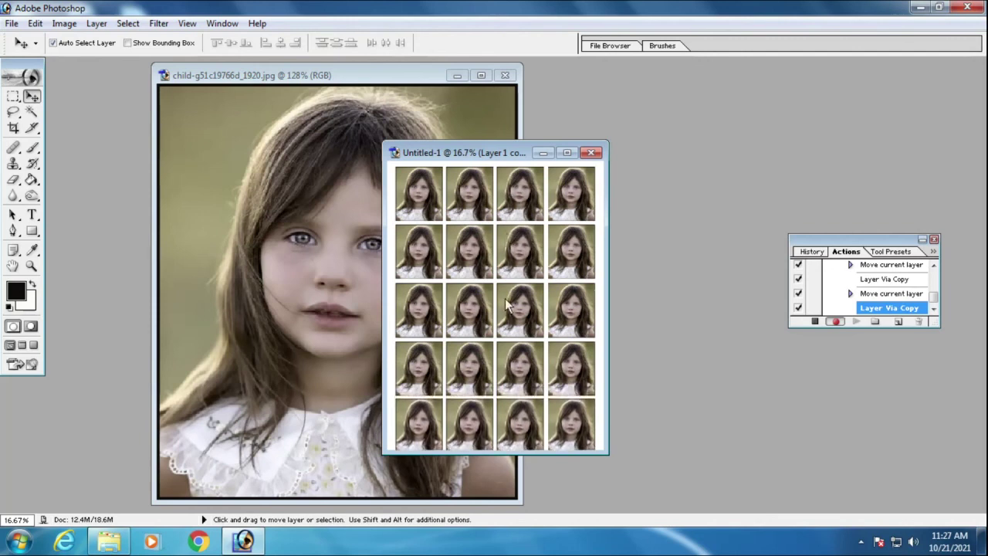
Step: Nudge the top and second row layers upward to tighten spacing
left_click(470, 193)
key("shift+Up")
left_click(467, 245)
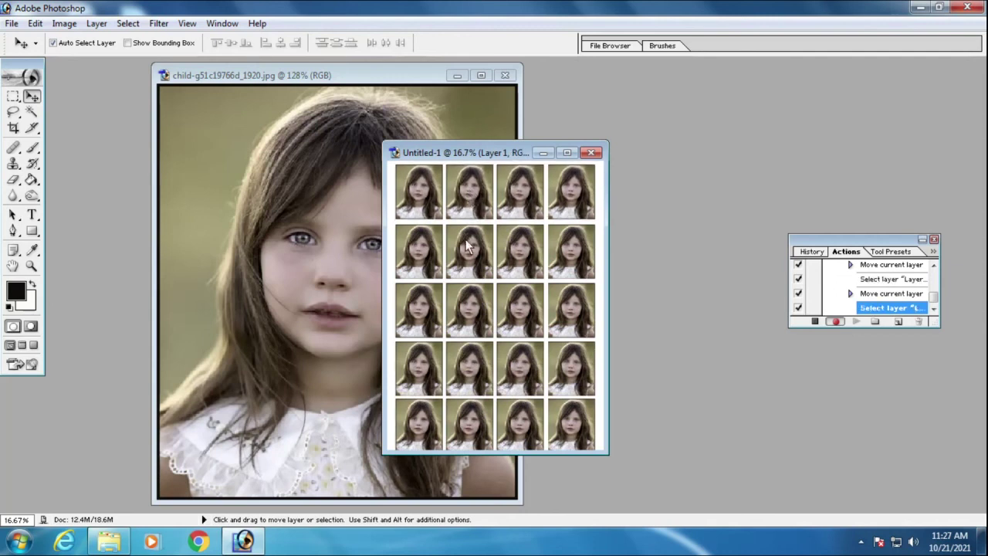
key("shift+Up")
key("shift+Up")
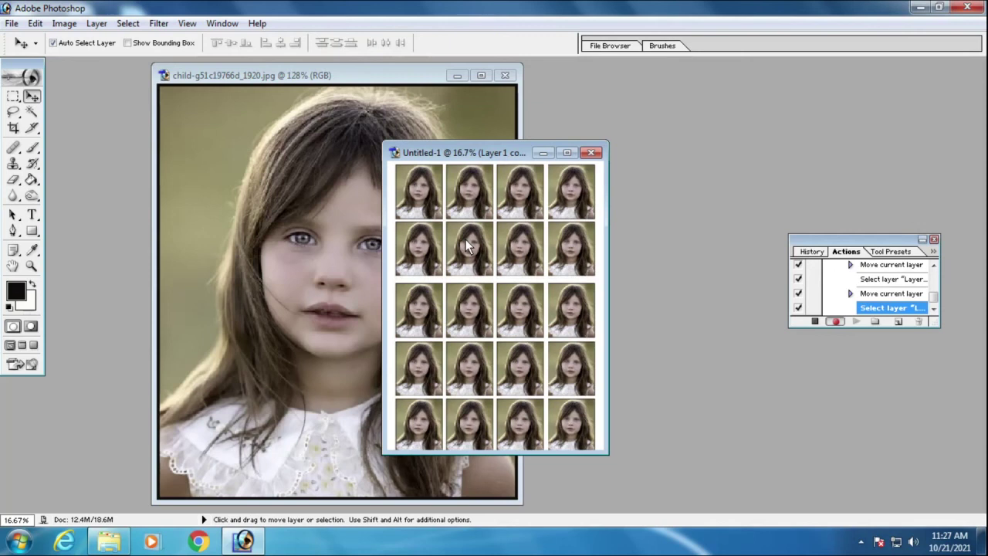
key("shift+Up")
key("shift+Up")
key("shift+Up")
key("shift+Up")
Step: Nudge the remaining row layers up so all five rows are evenly spaced
key("shift+Up")
key("shift+Up")
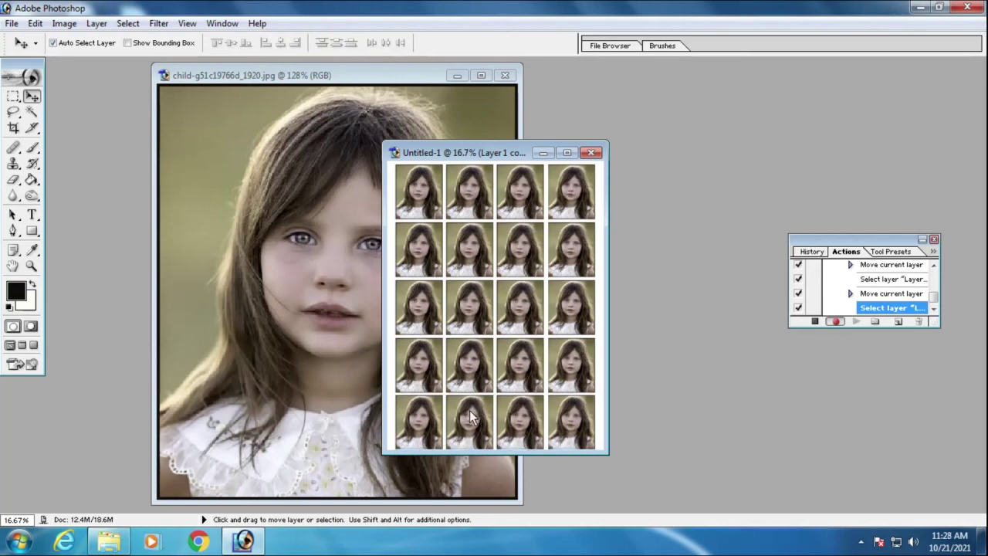
left_click(469, 251)
key("shift+Up")
key("shift+Up")
left_click(472, 312)
key("shift+Up")
key("shift+Up")
left_click(474, 355)
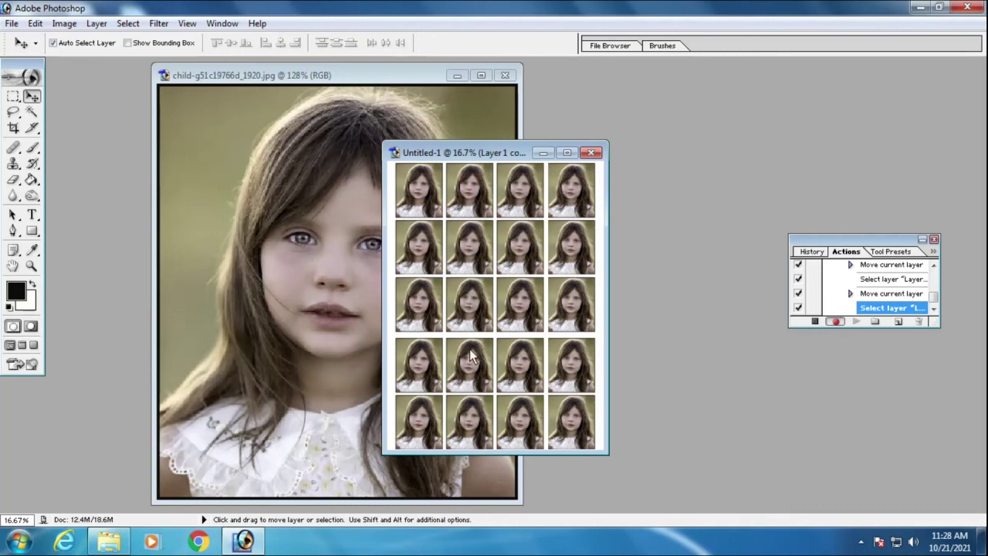
key("shift+Up")
key("shift+Up")
left_click(469, 416)
key("shift+Up")
key("shift+Up")
key("shift+Up")
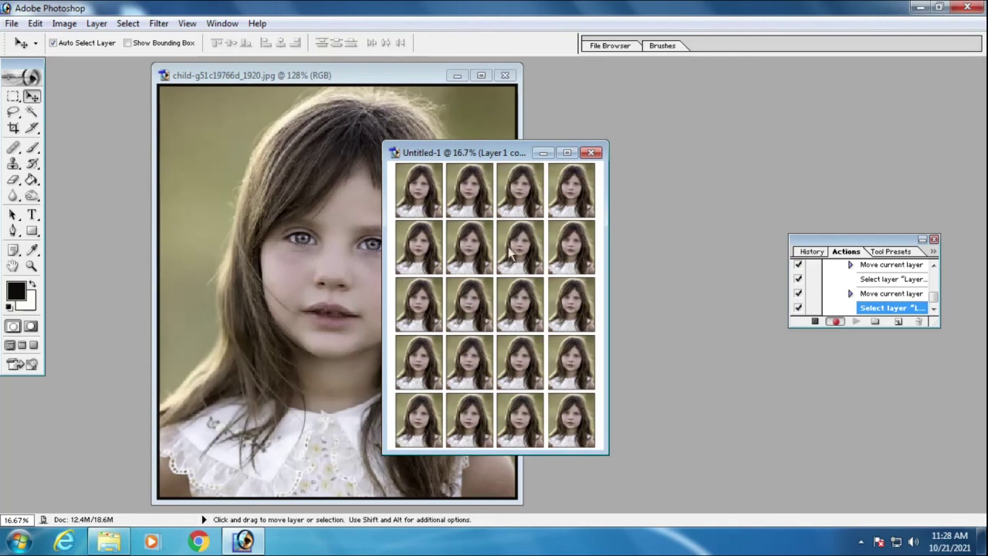
Step: Stop recording the 20 Passport action, keep the Untitled-1 sheet open, and reposition its window
left_click(815, 321)
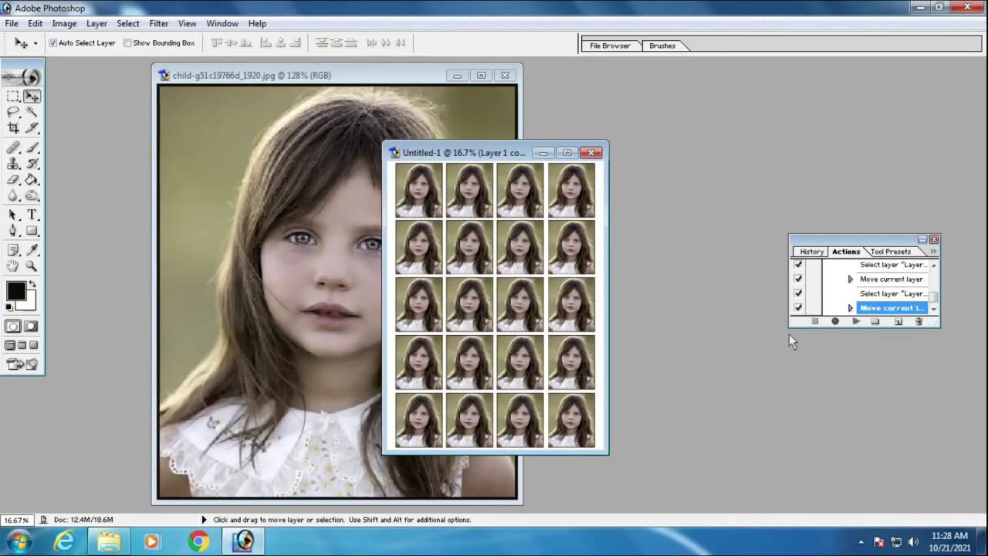
left_click(591, 152)
left_click(486, 214)
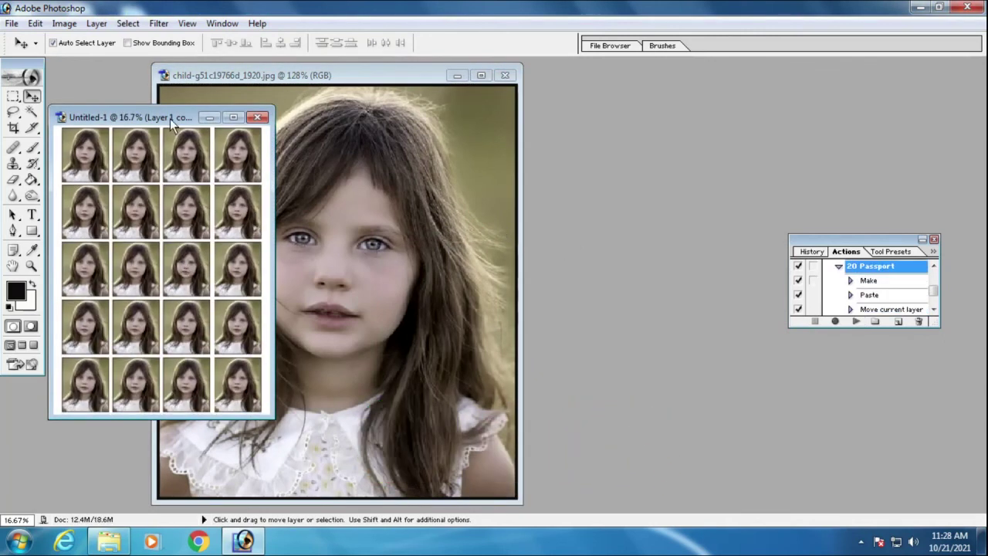
left_click_drag(170, 118, 532, 142)
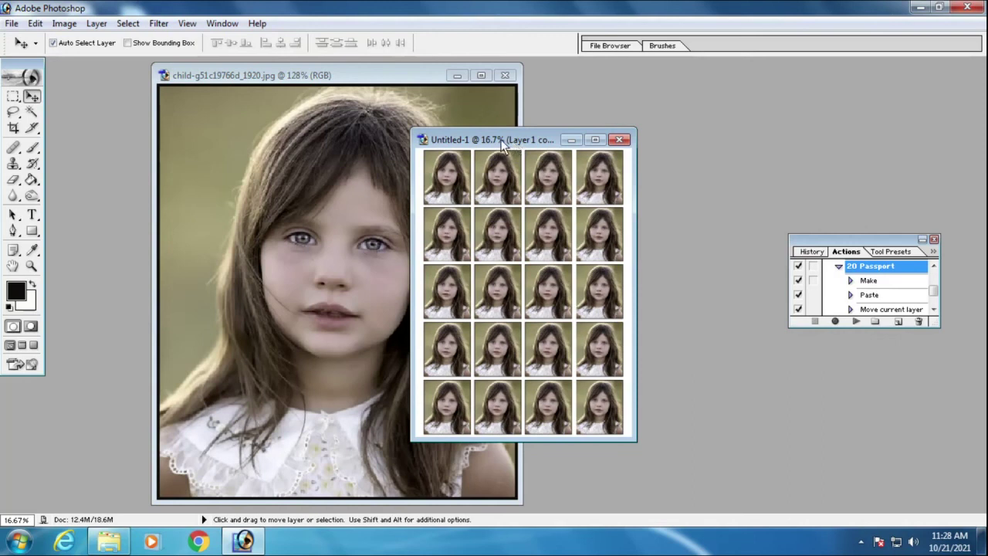
left_click_drag(501, 145, 555, 127)
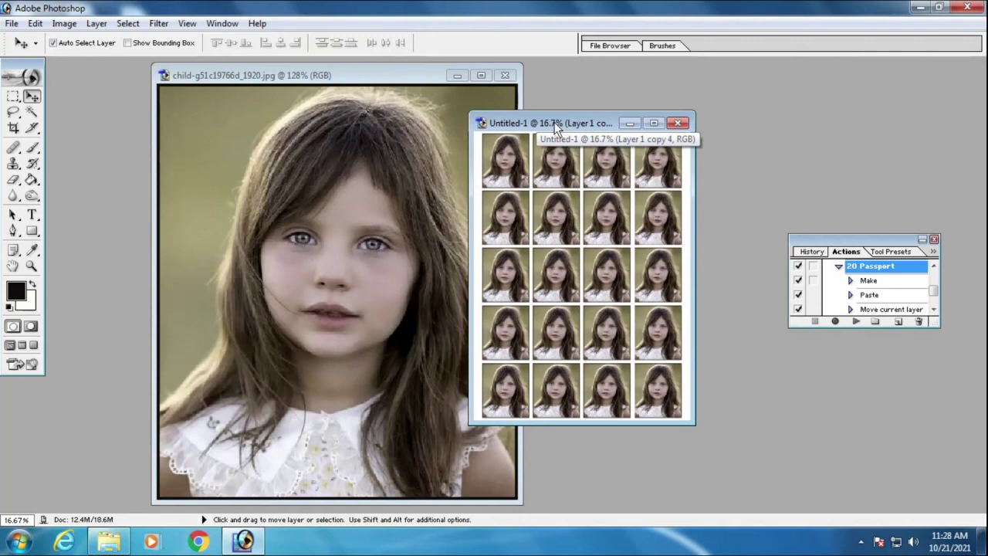